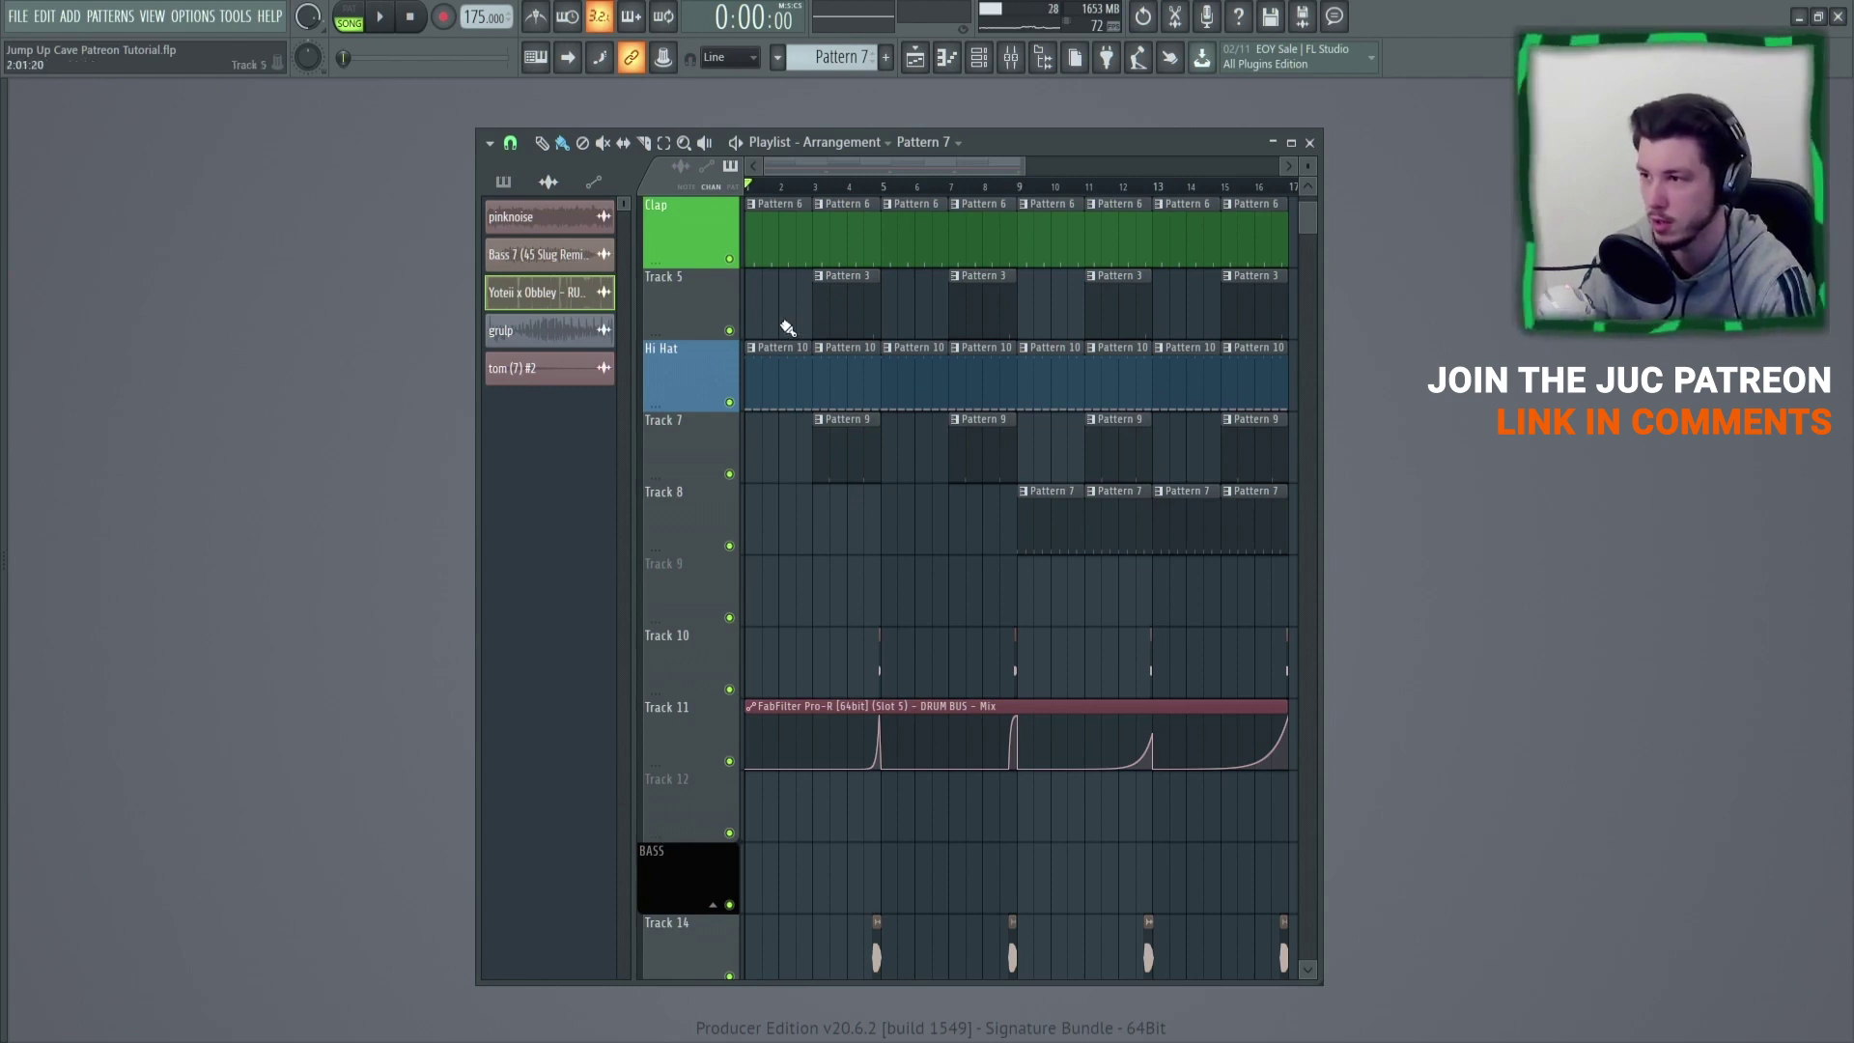
Play the arrangement from the start to hear the drums and bass, and stop playback.
scroll(827, 204, "down", 1)
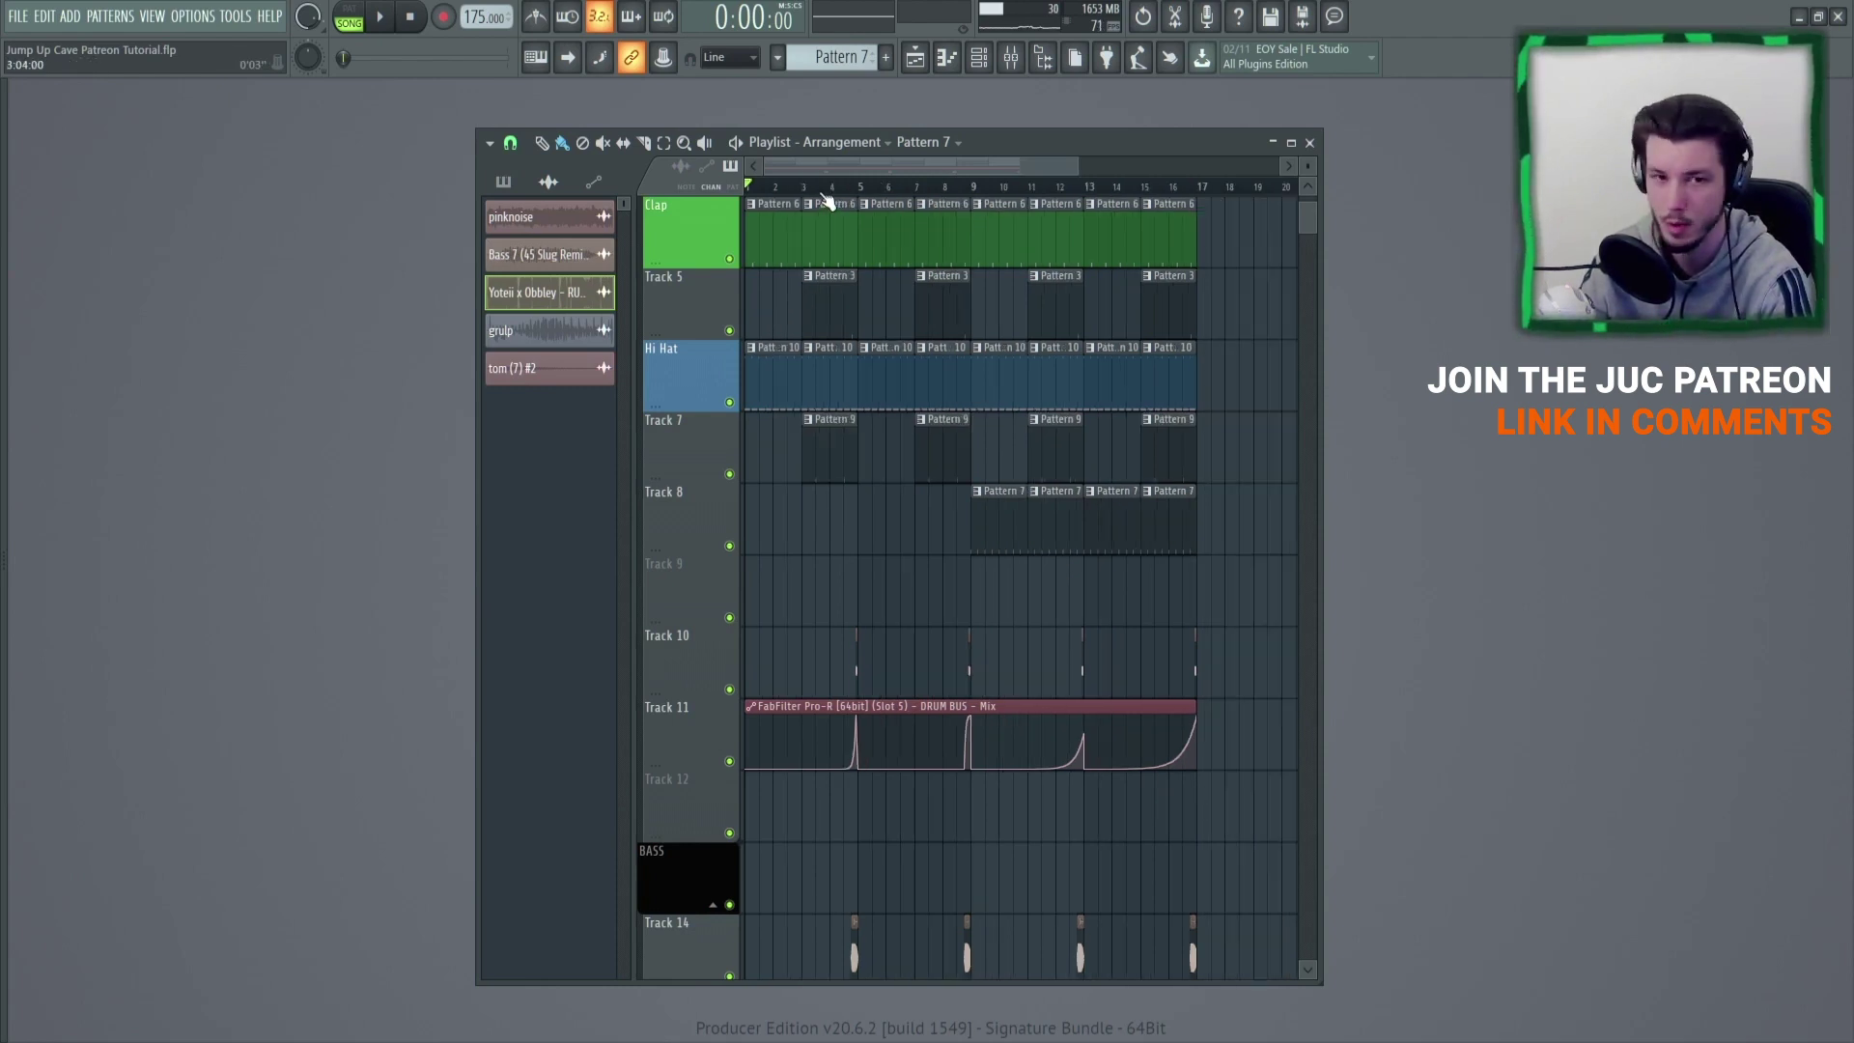
scroll(826, 200, "up", 1)
left_click_drag(1008, 172, 994, 170)
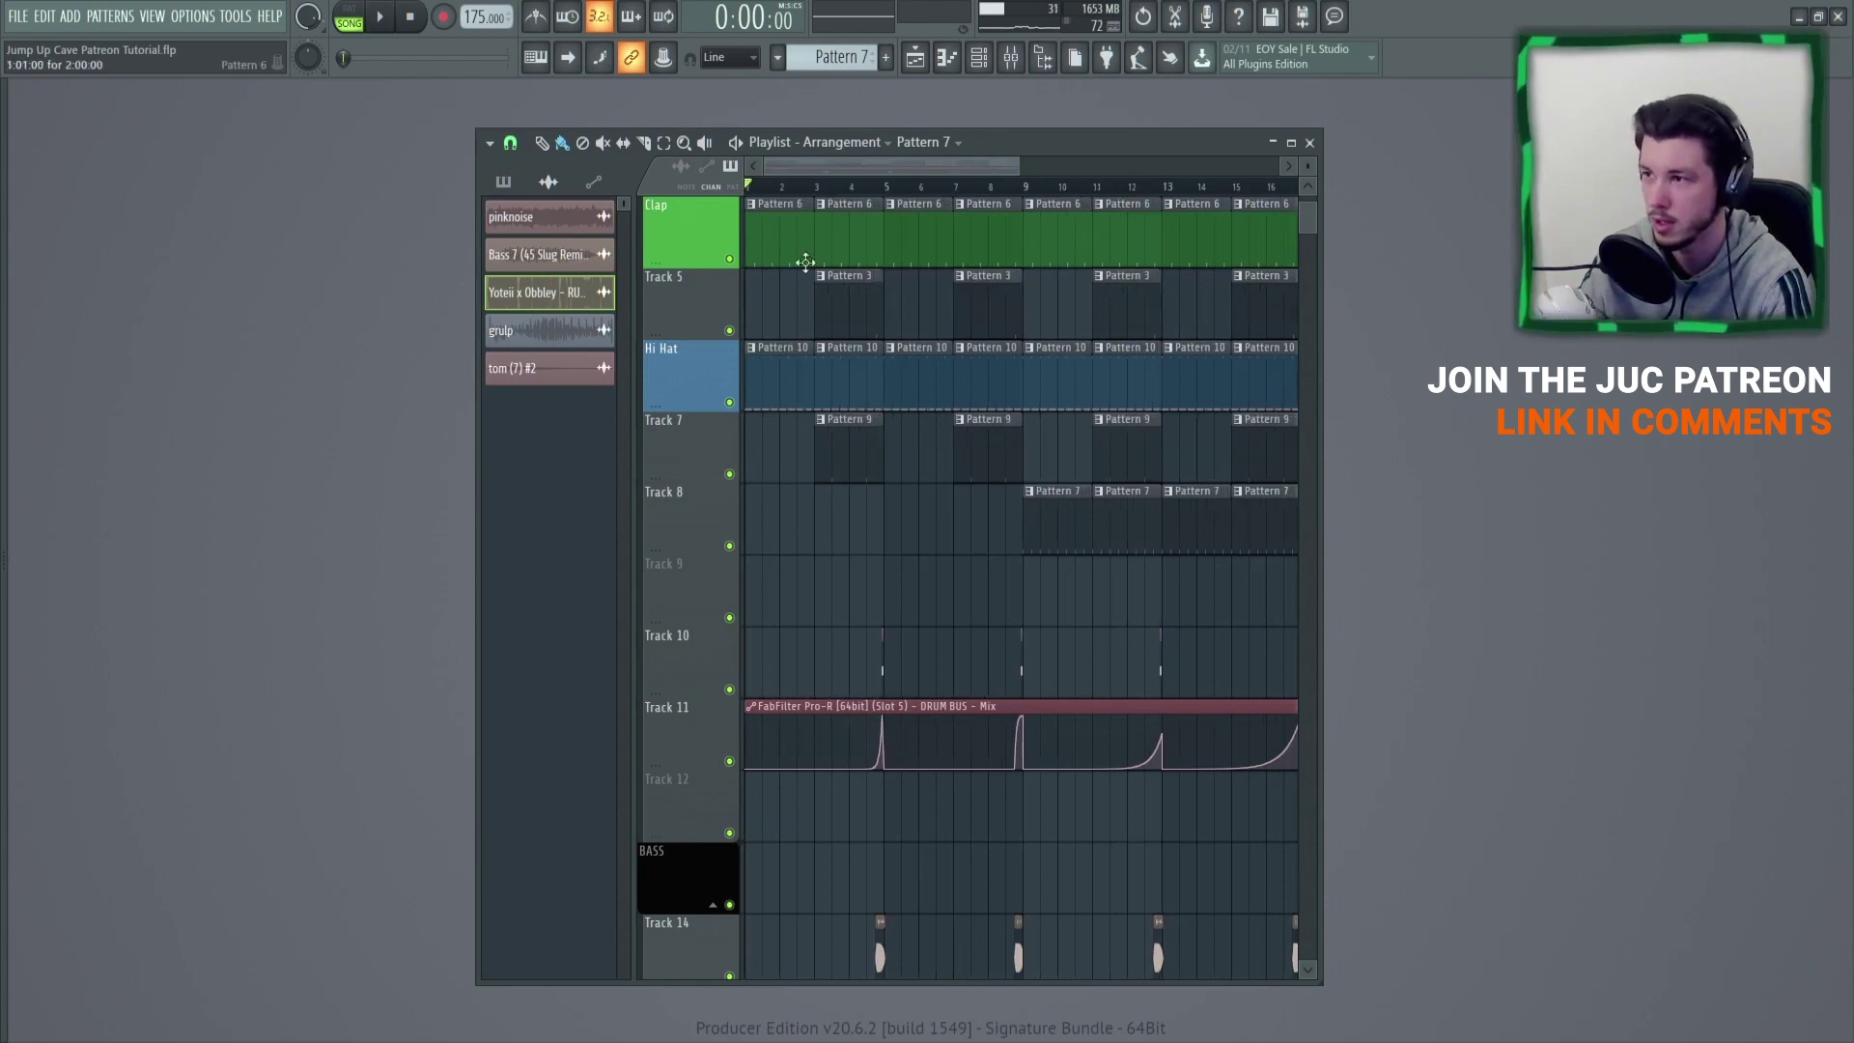
key("space")
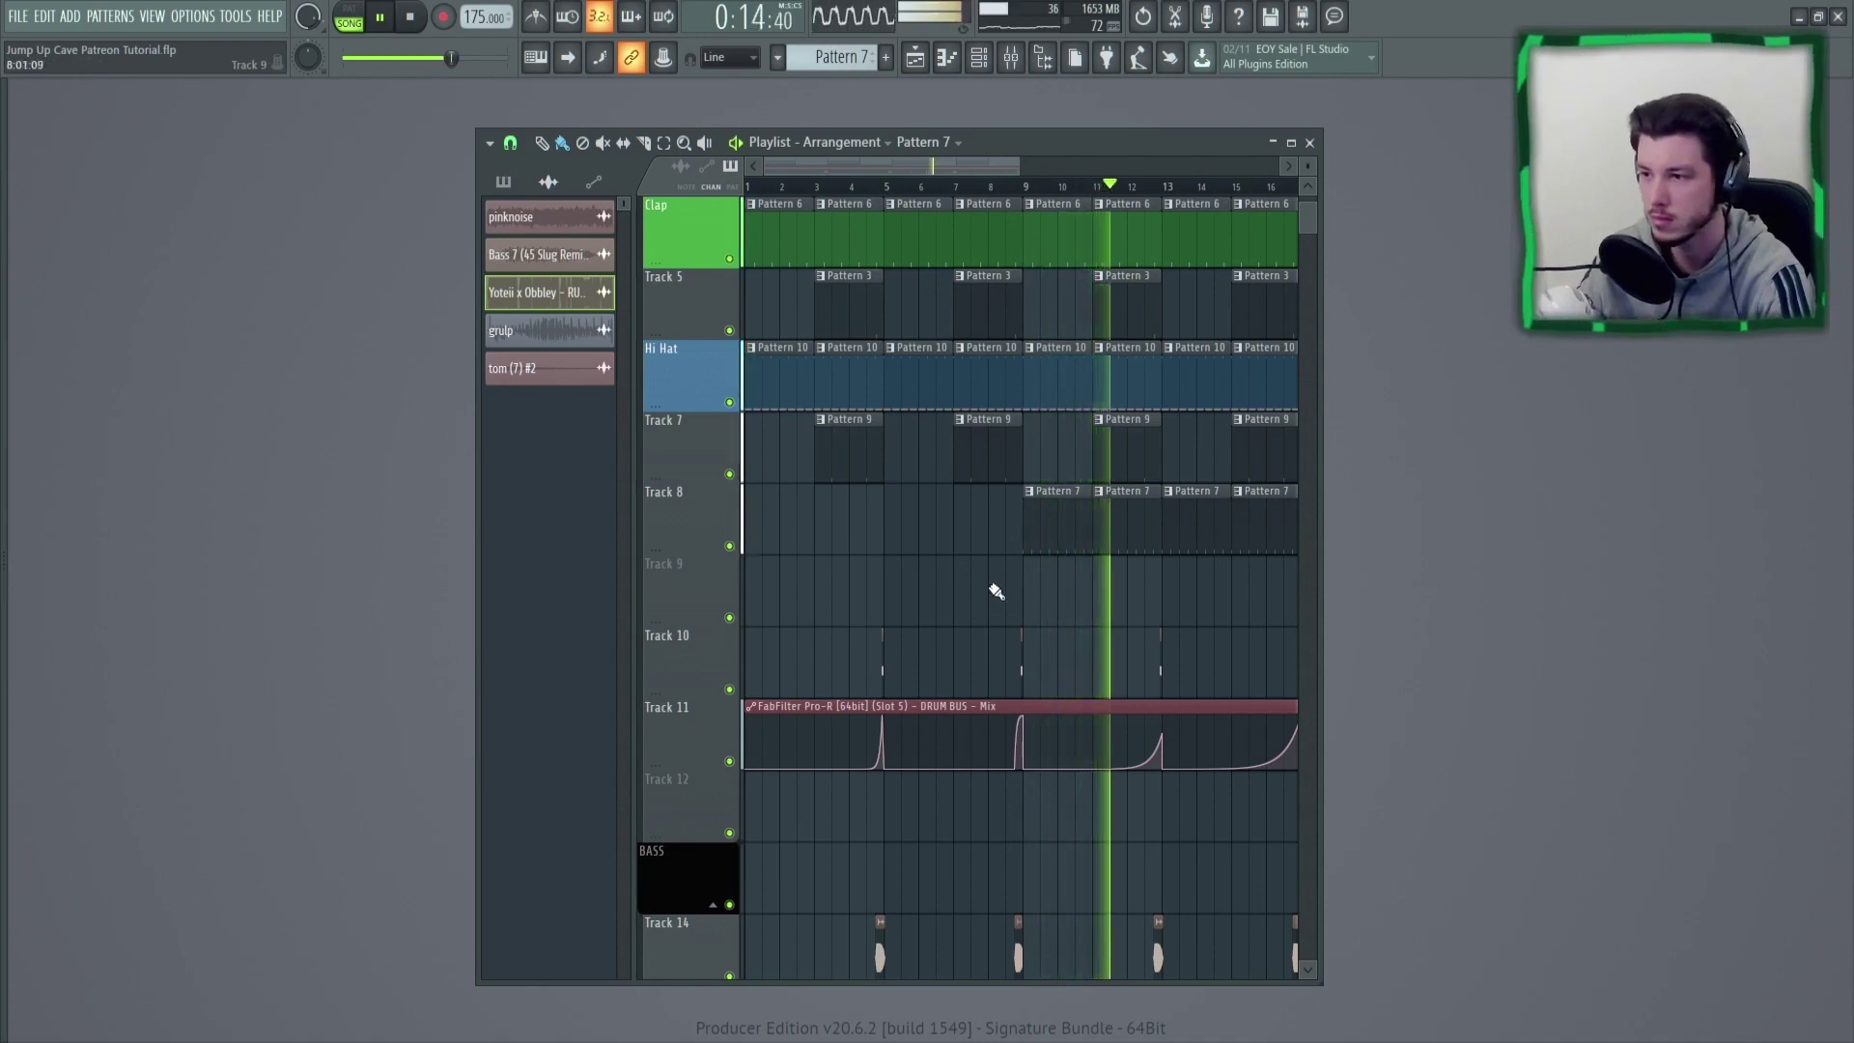
scroll(994, 587, "down", 2)
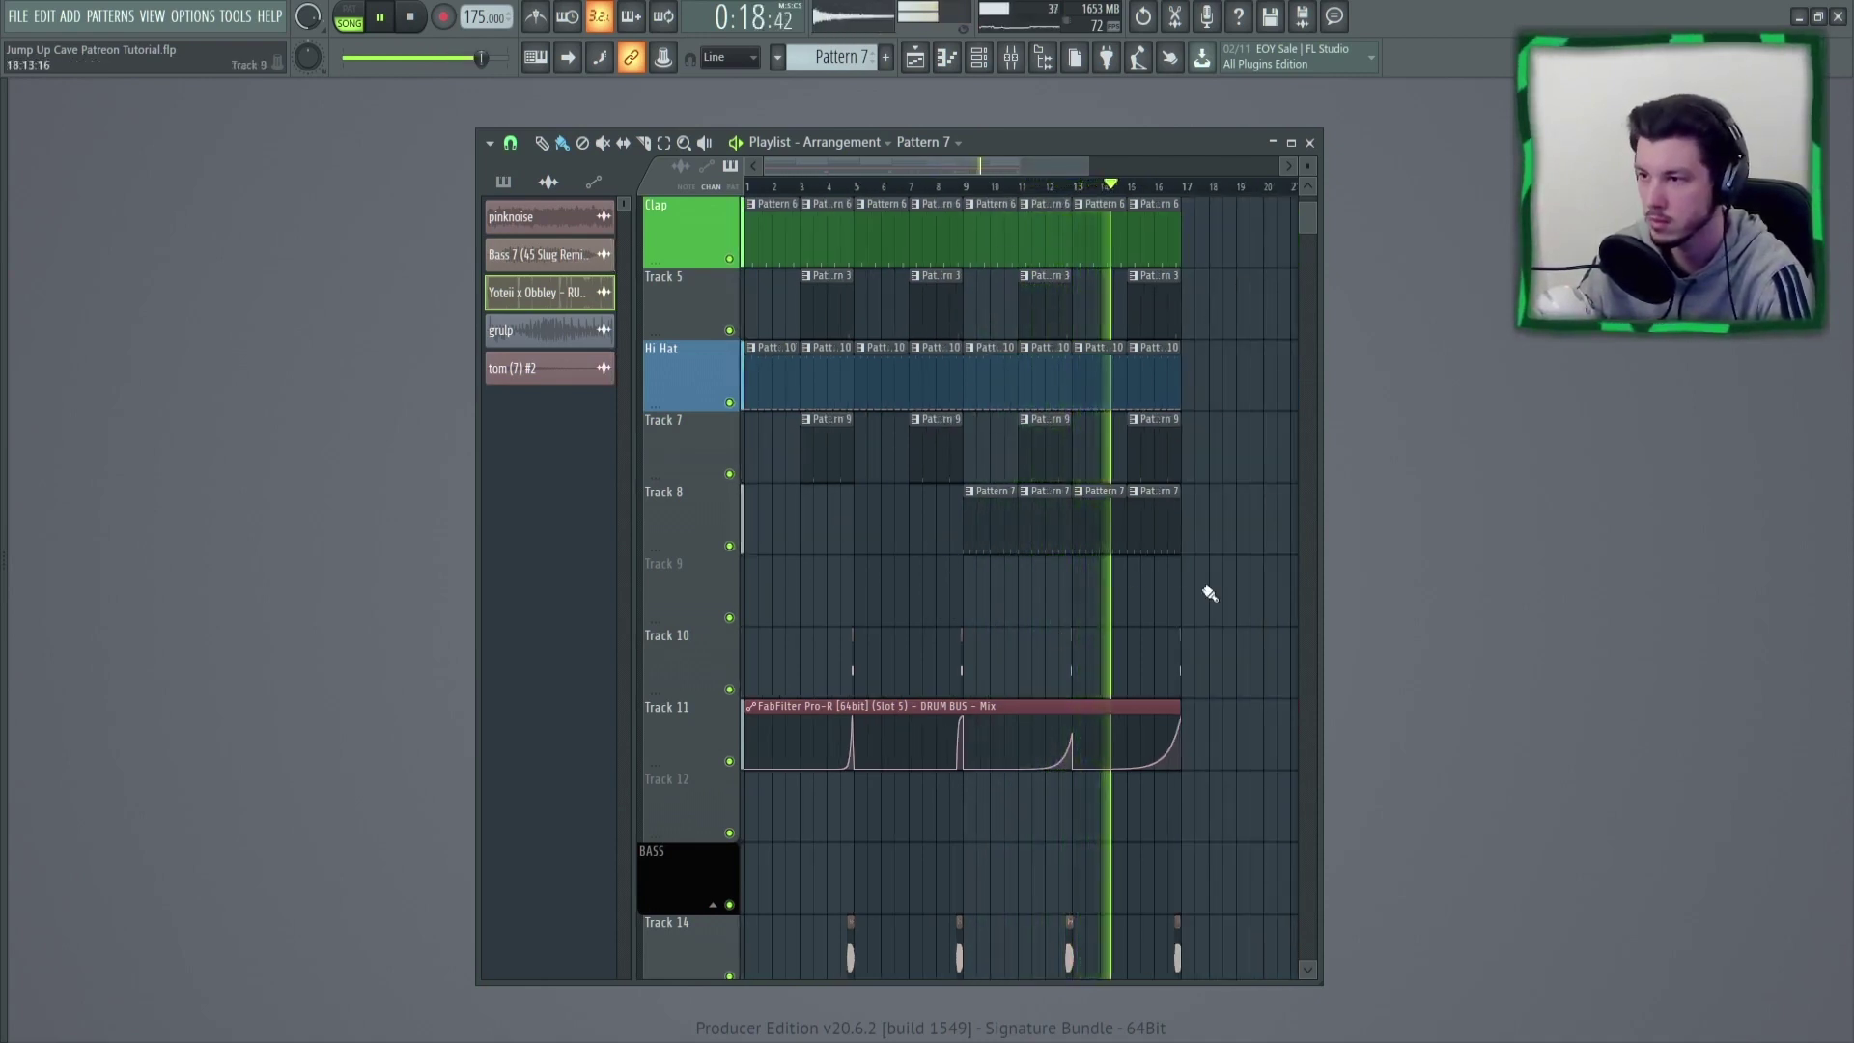
left_click(412, 21)
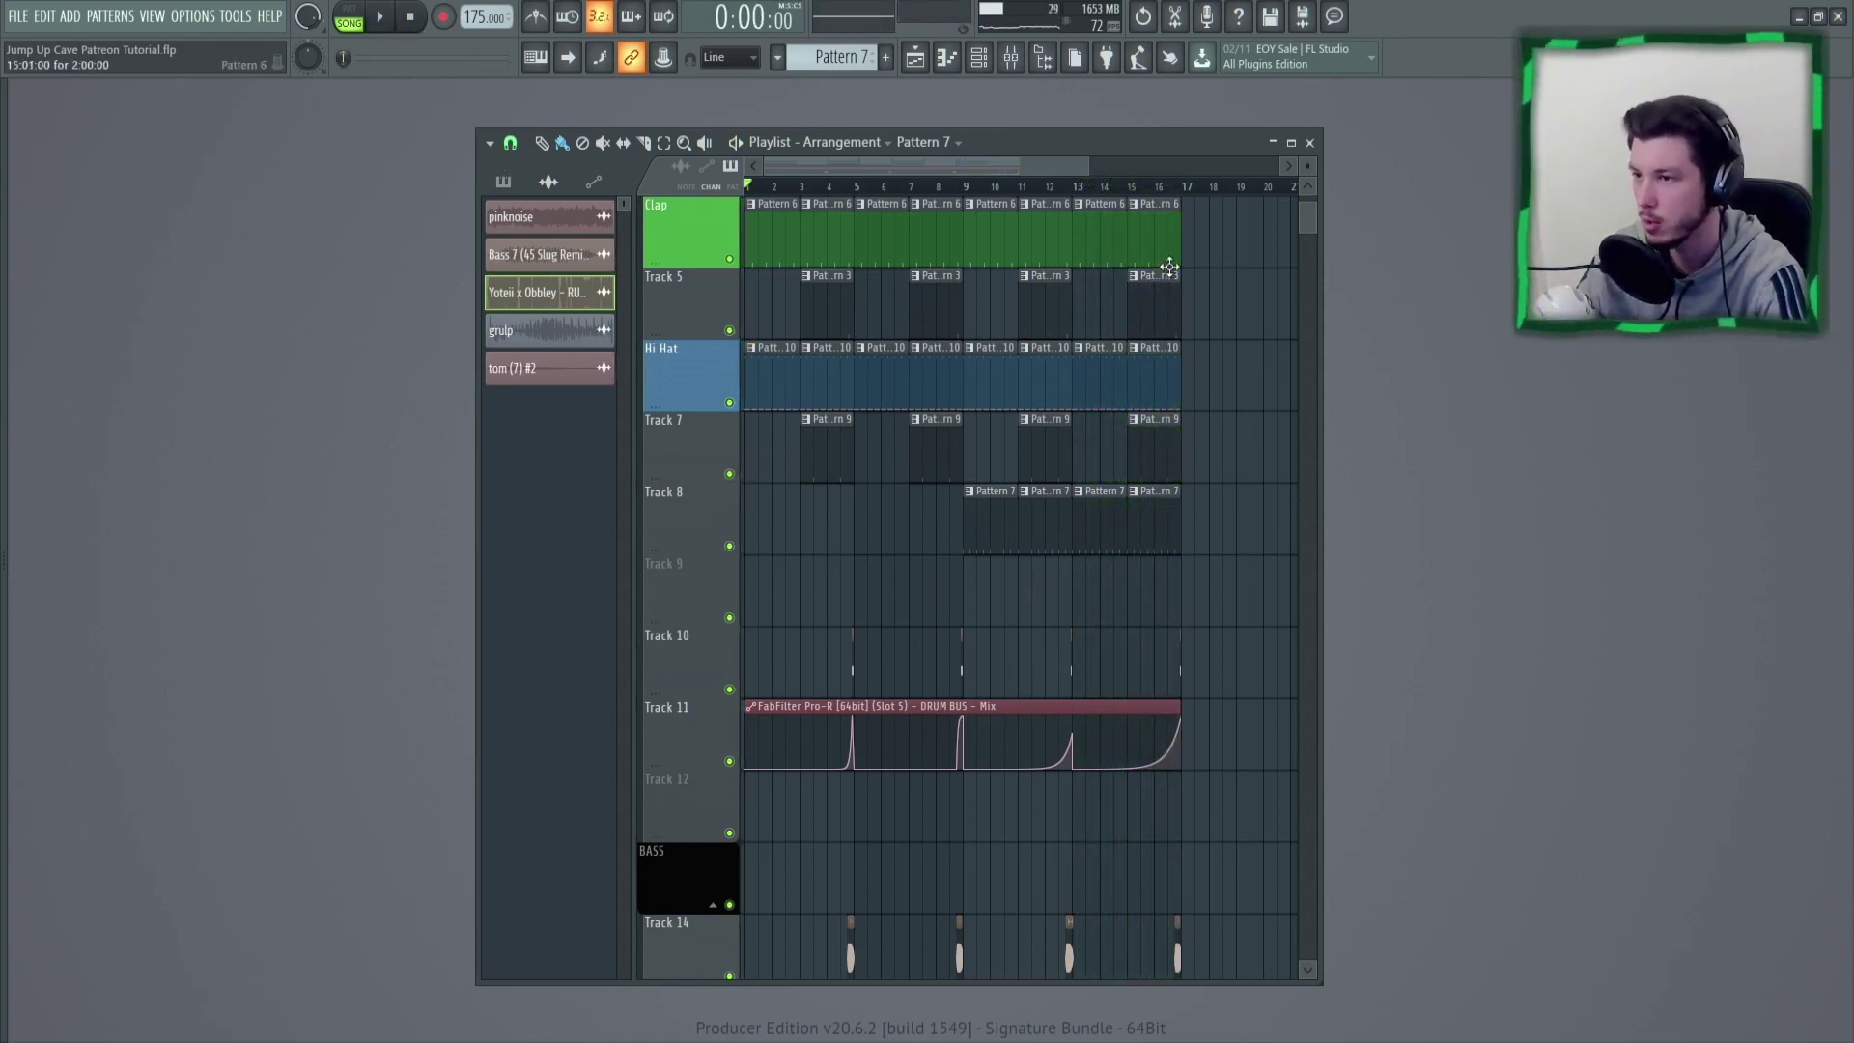
Place the playhead at bar 3 and view the notes of the Pattern 2 clip on Track 16.
scroll(1093, 166, "right", 1)
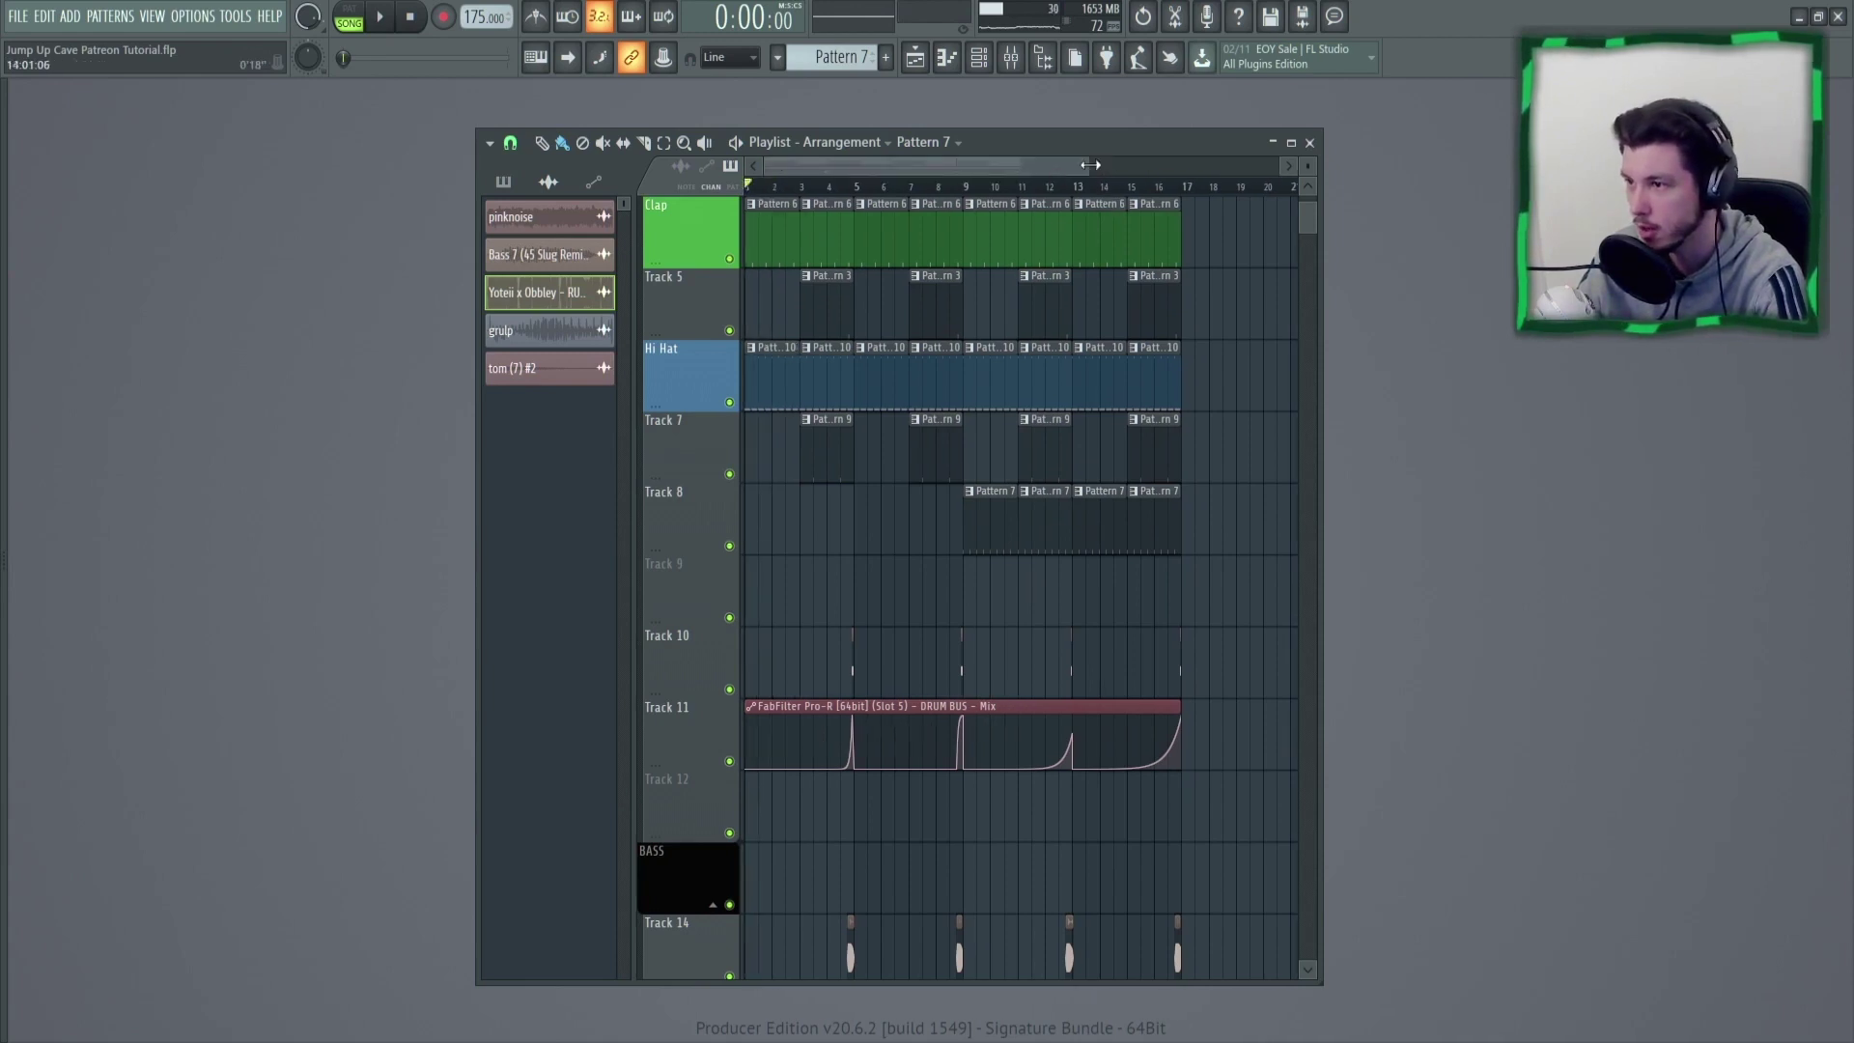
left_click_drag(1082, 166, 1012, 165)
left_click(819, 189)
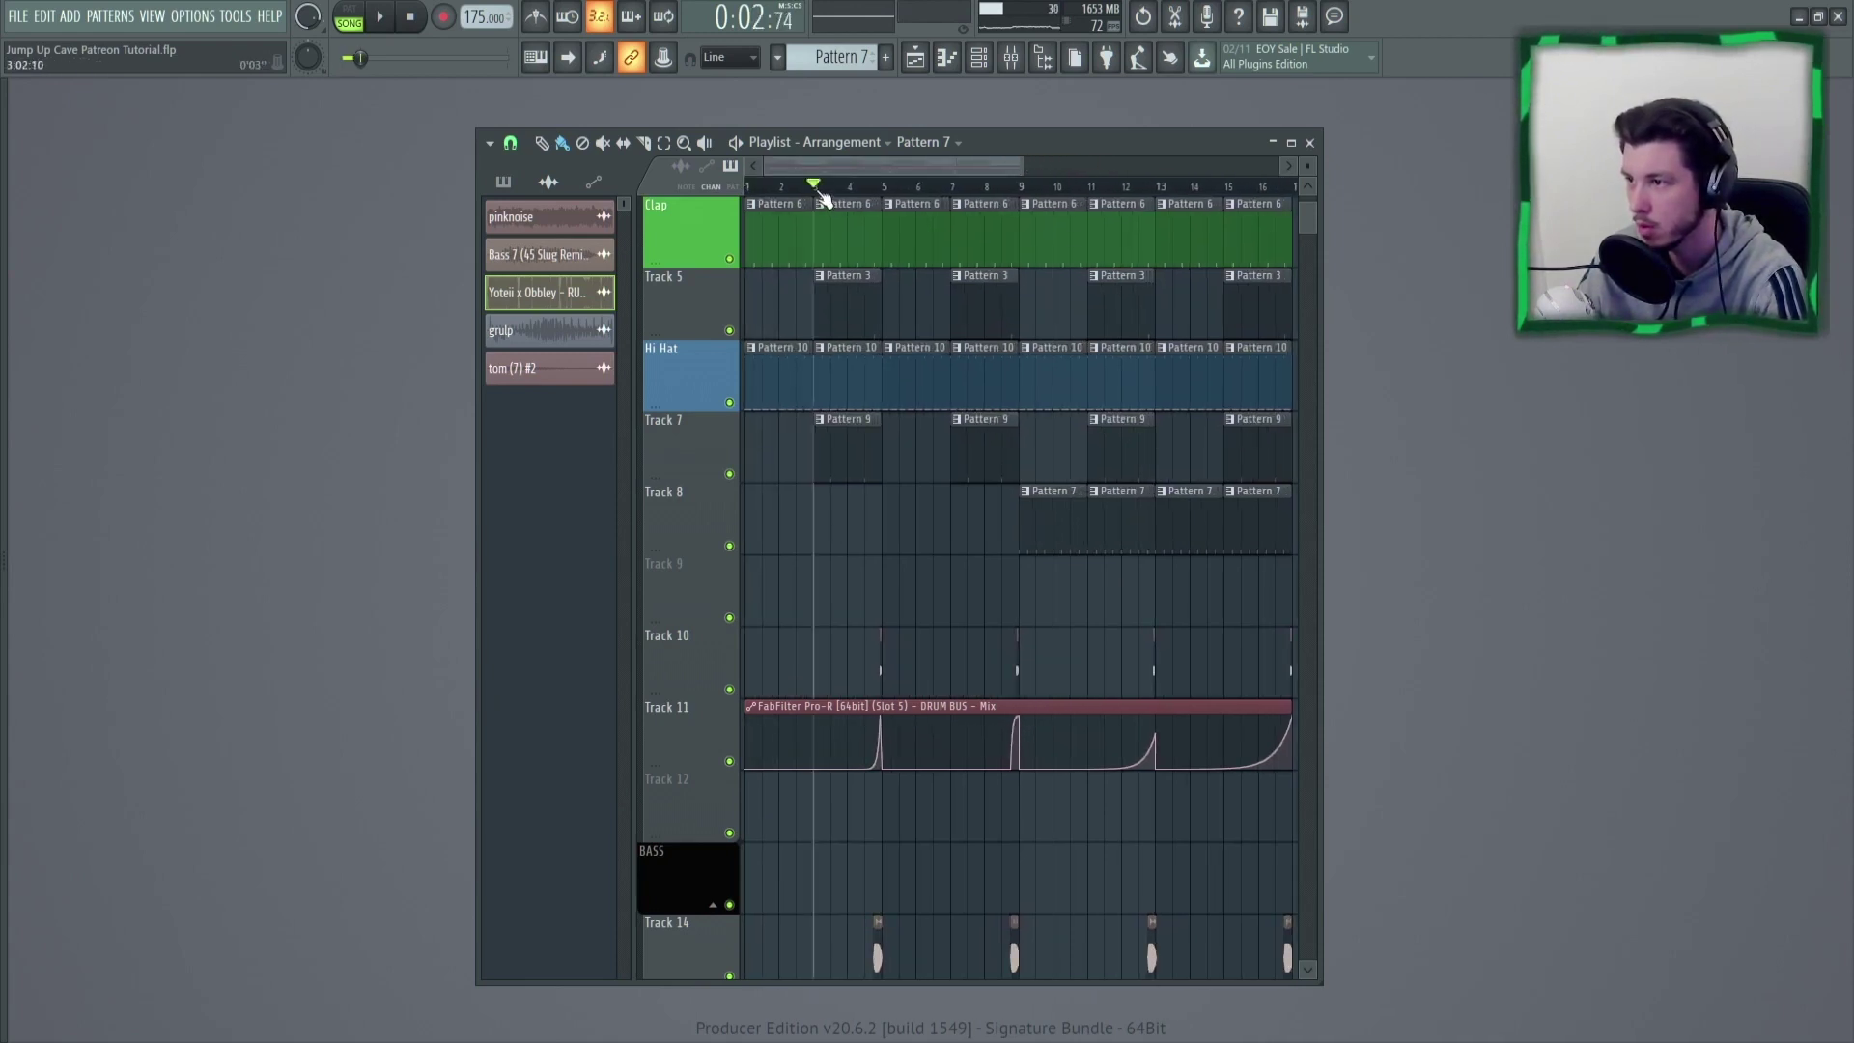
scroll(817, 186, "up", 2)
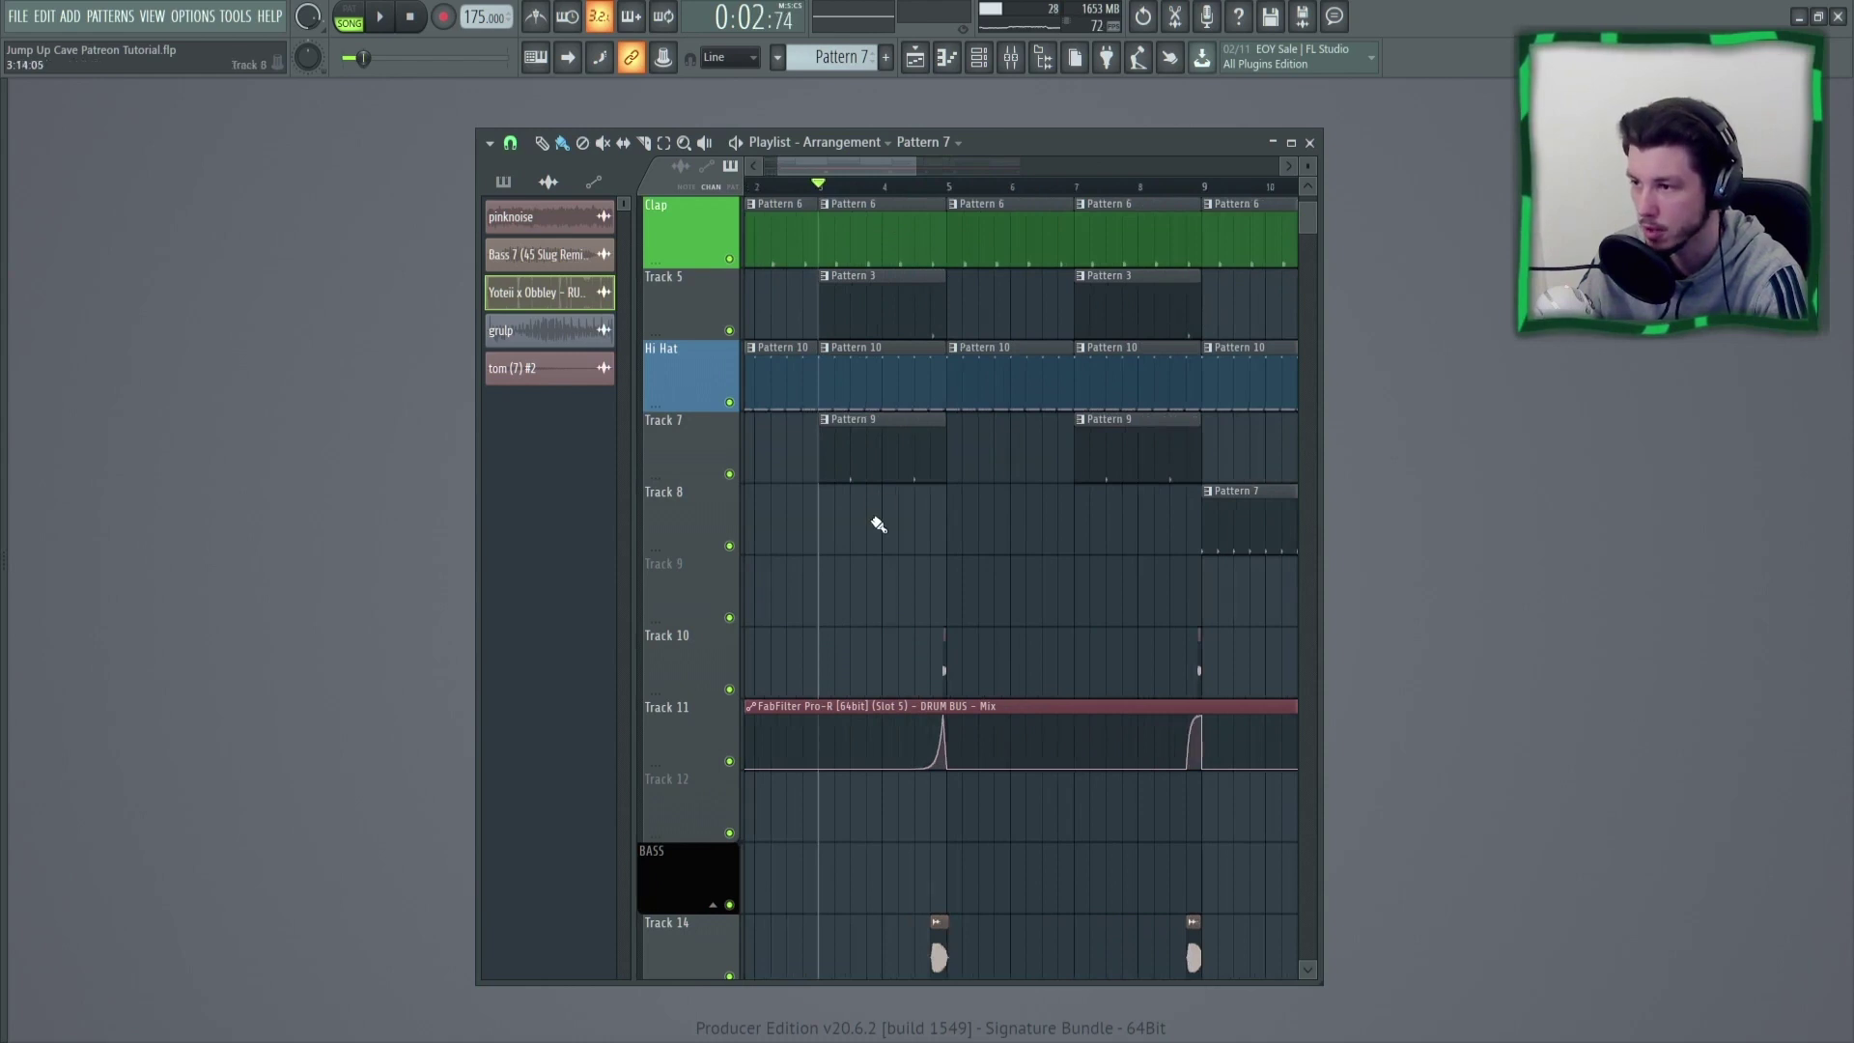
scroll(878, 521, "down", 2)
scroll(878, 525, "down", 5)
scroll(873, 518, "down", 3, "ctrl")
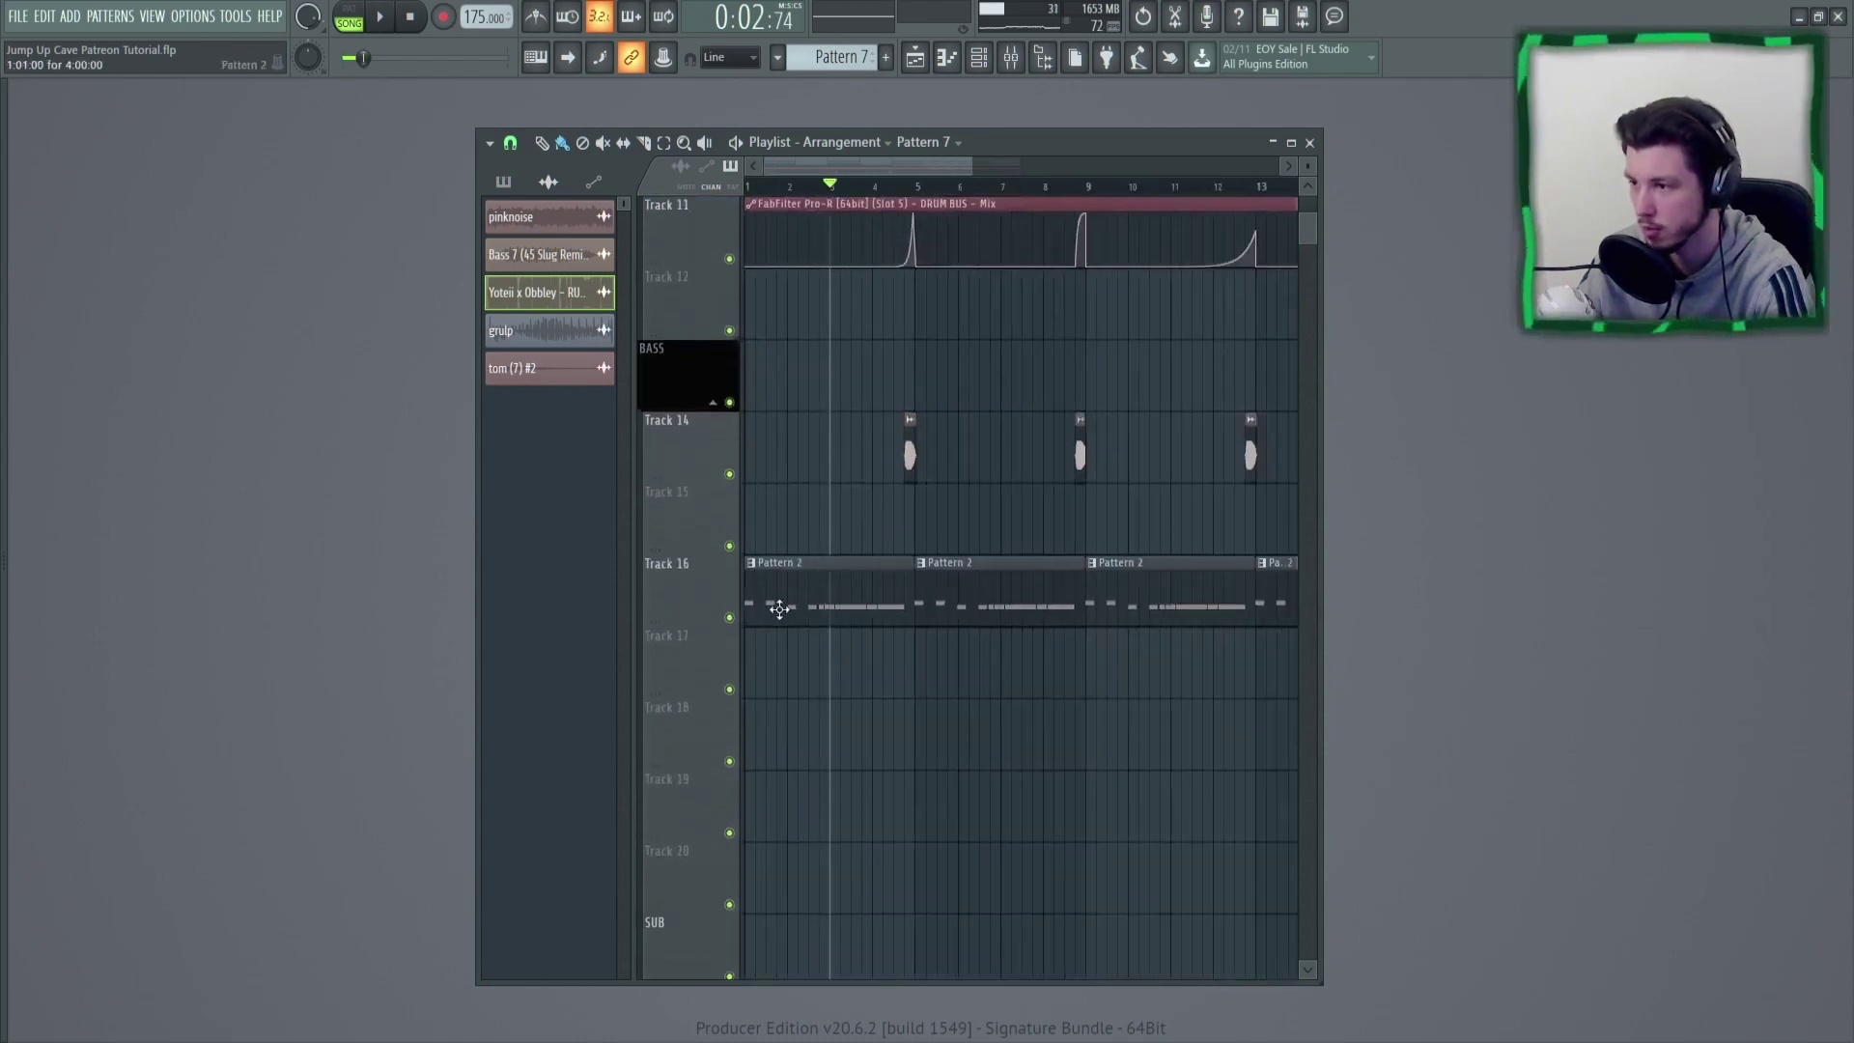
left_click(834, 599)
double_click(834, 599)
left_click(1331, 371)
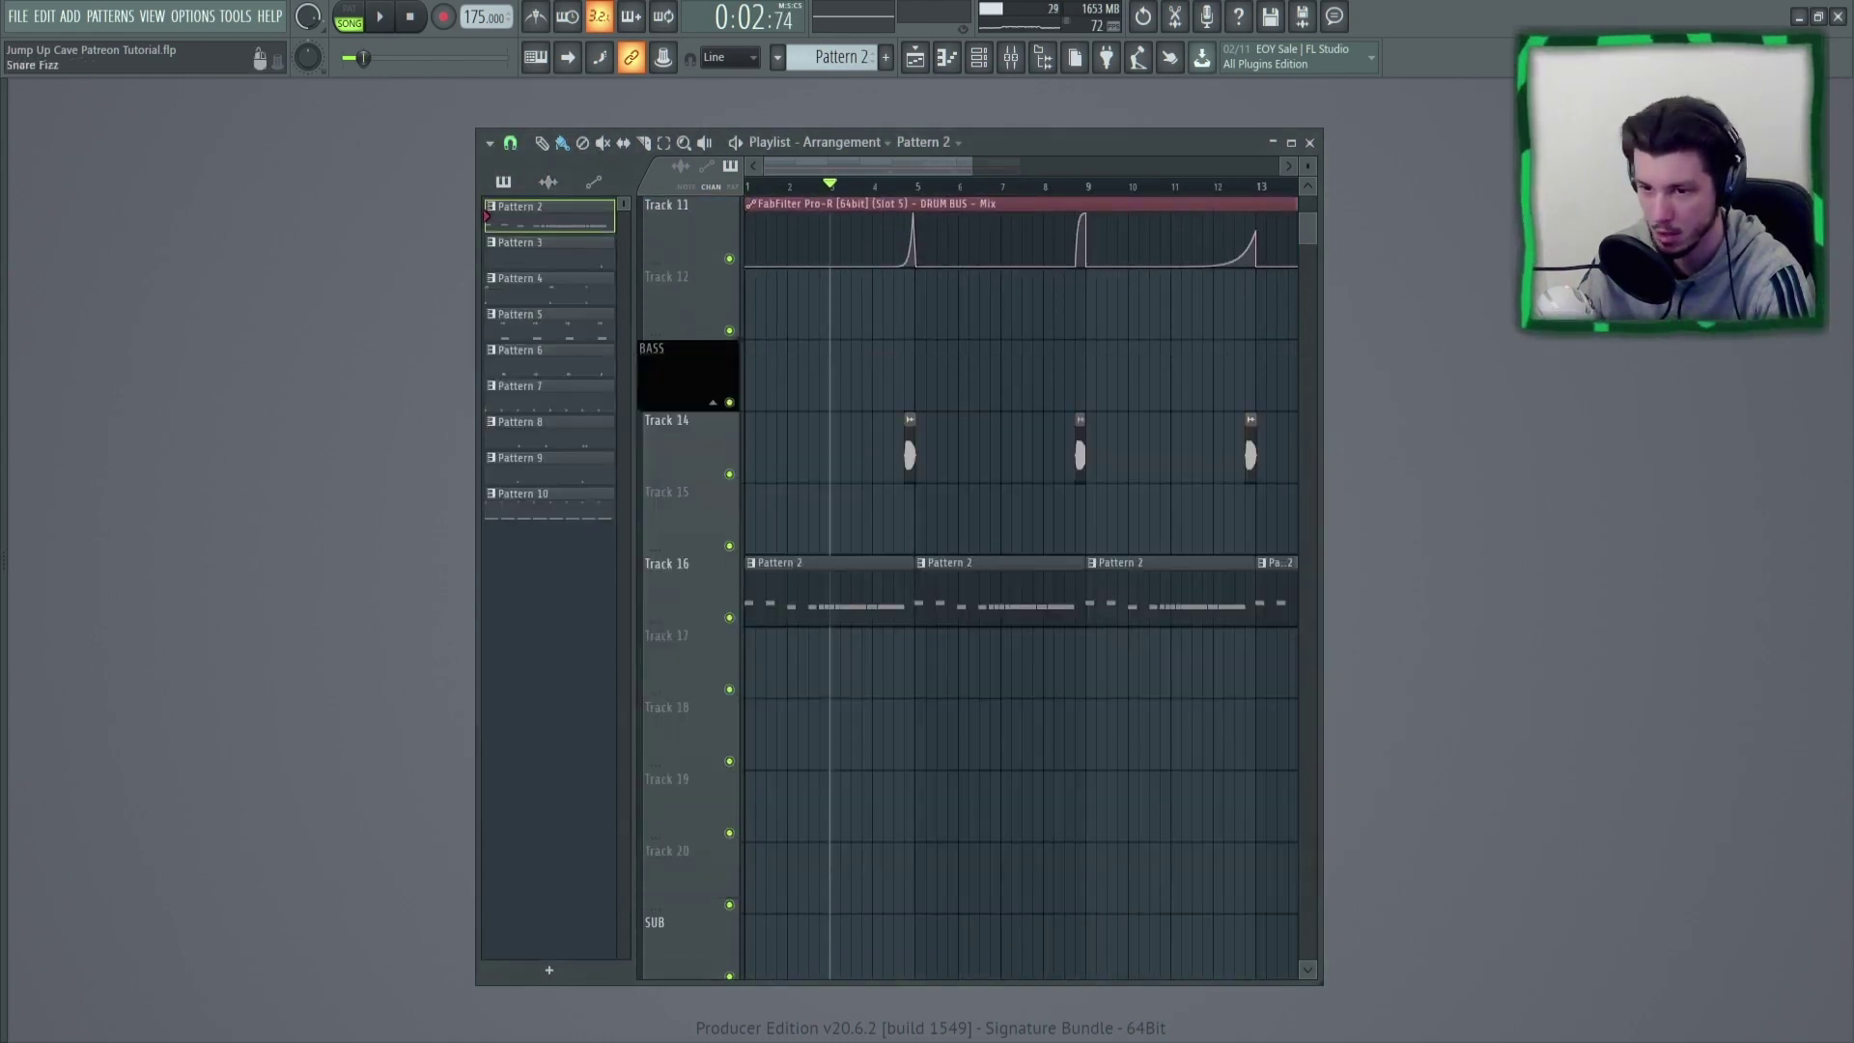
Review the playlist from the Kick, Snare and Clap tracks down to the bass clips on Track 16.
scroll(849, 579, "up", 7)
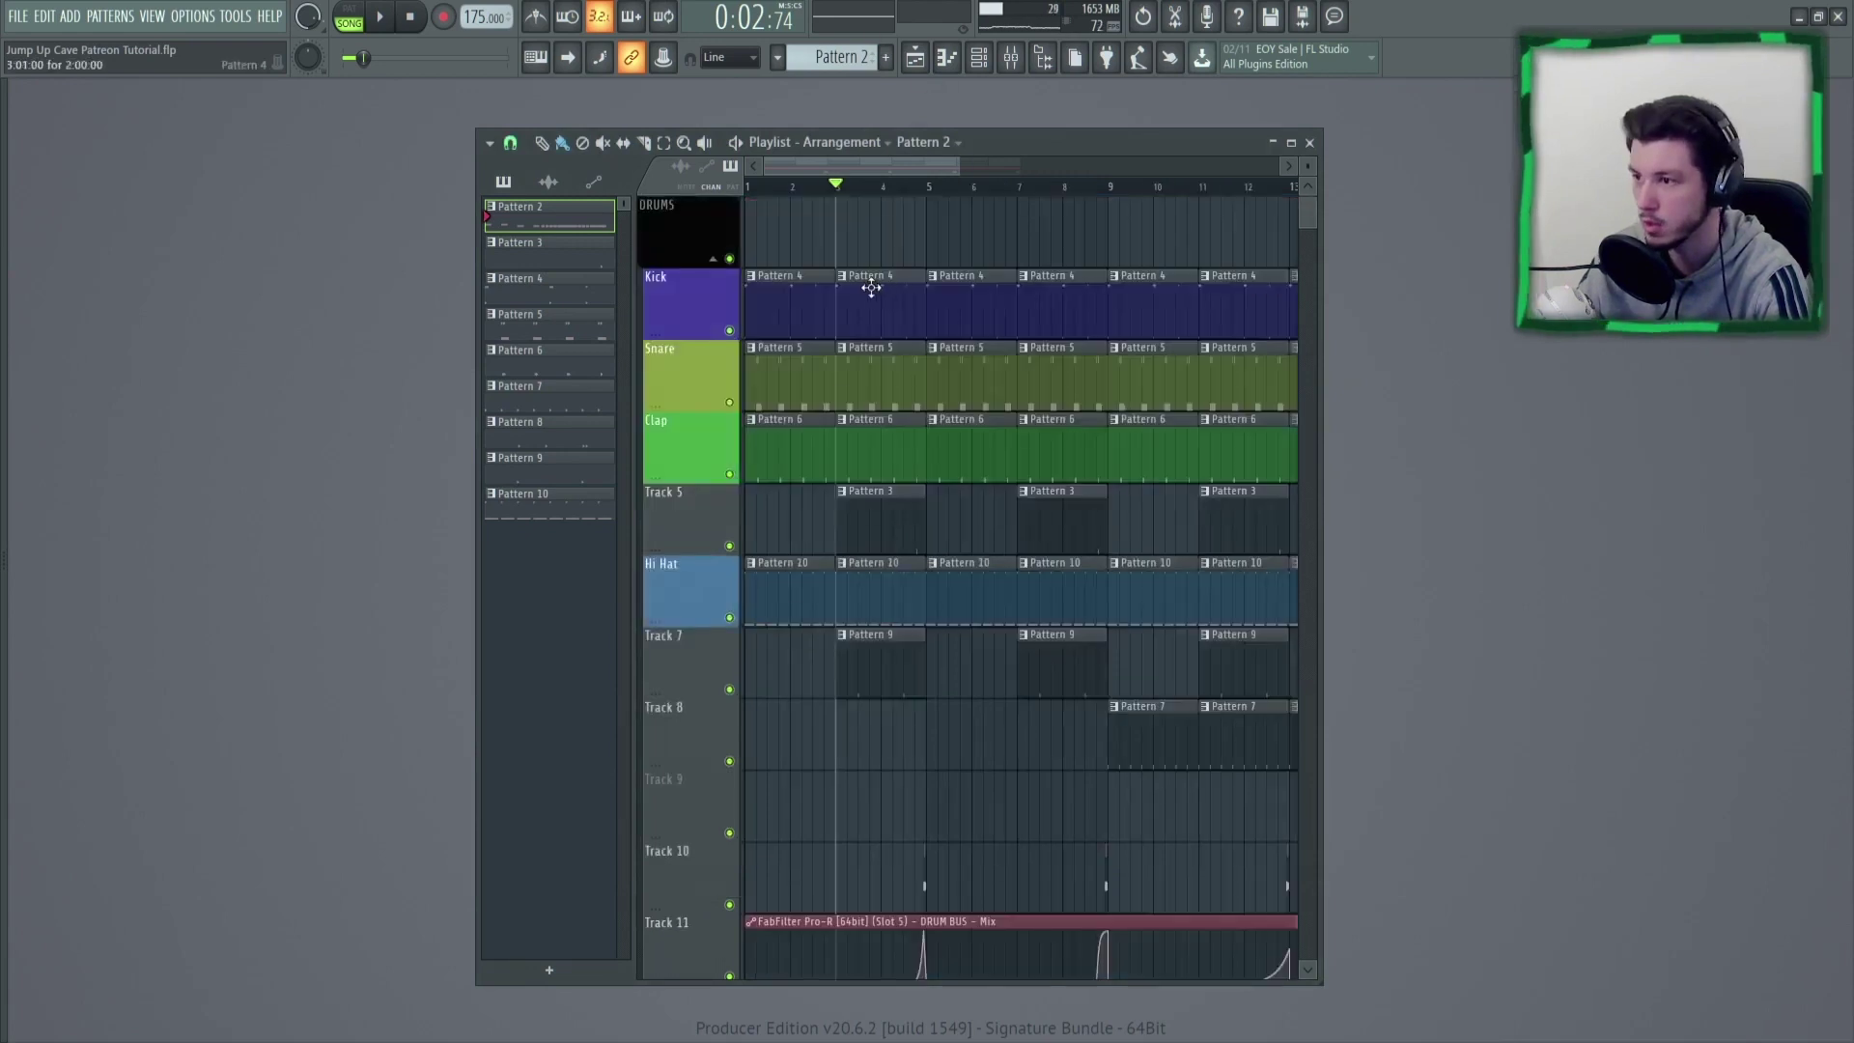
scroll(847, 526, "up", 3)
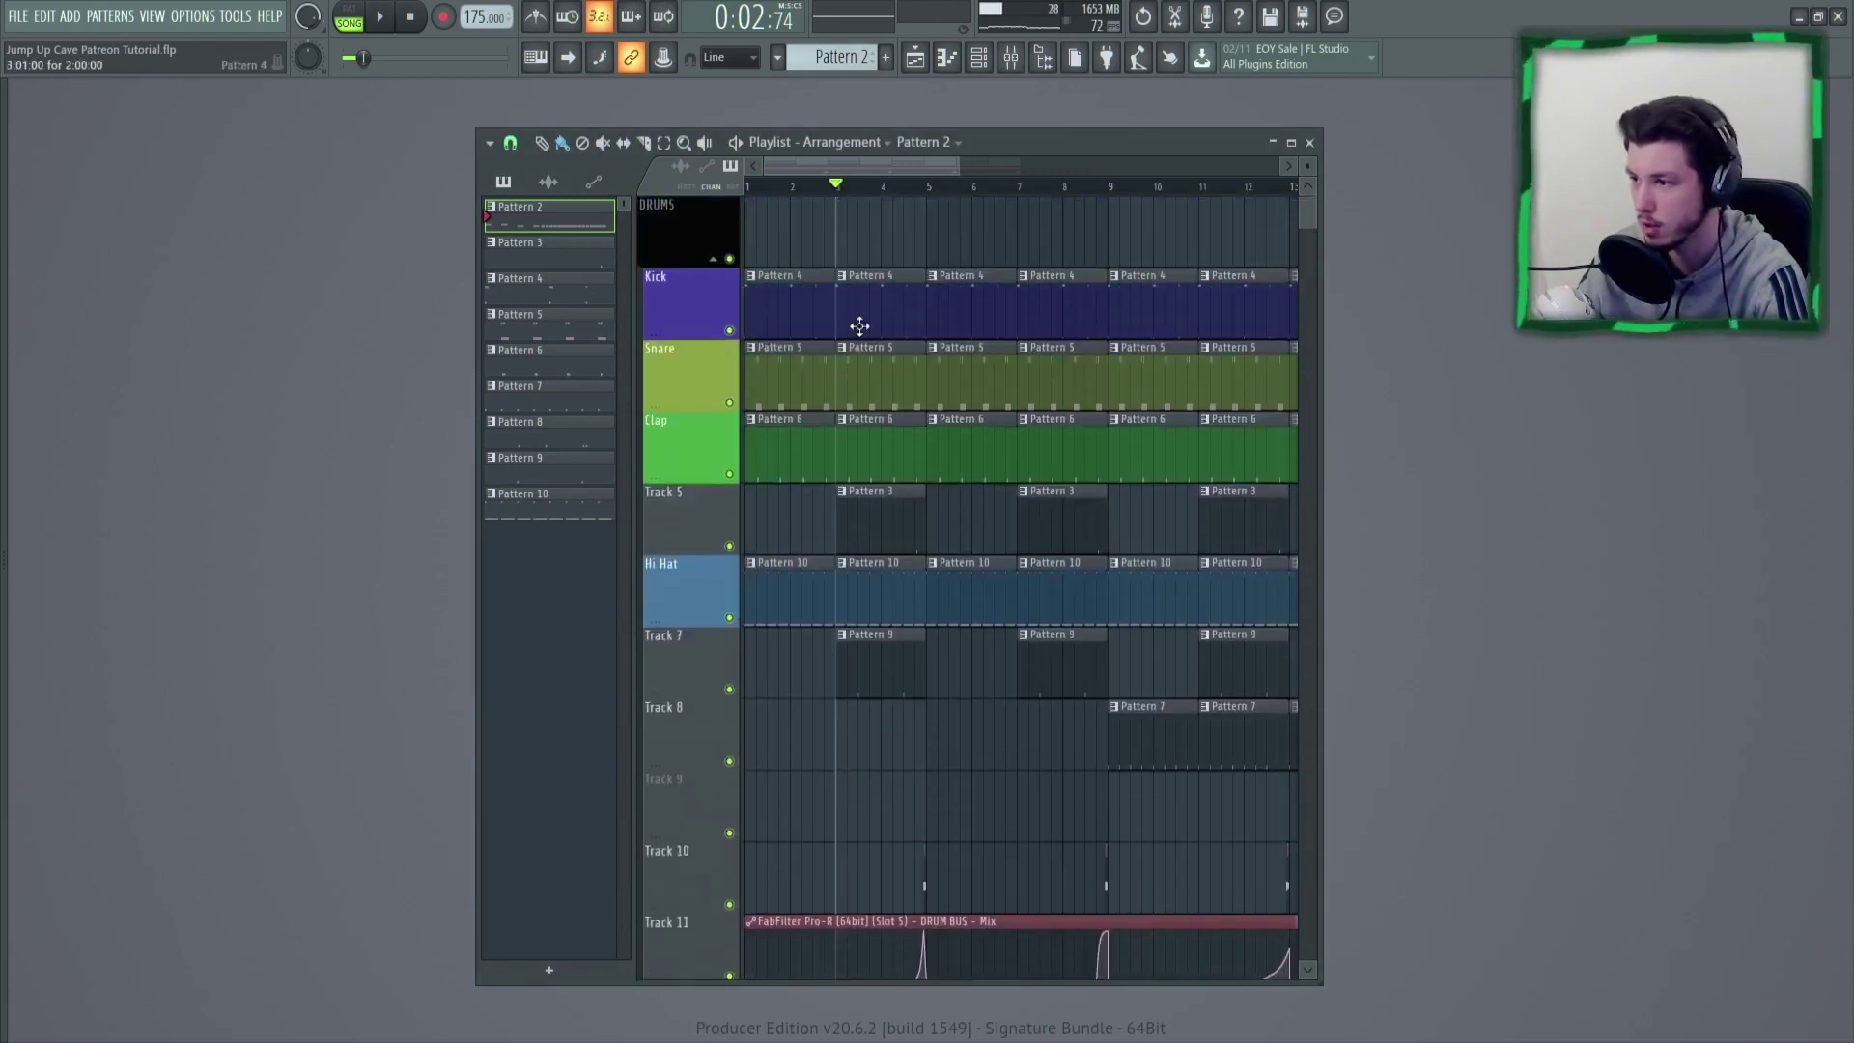
scroll(859, 333, "down", 1)
scroll(869, 353, "up", 2)
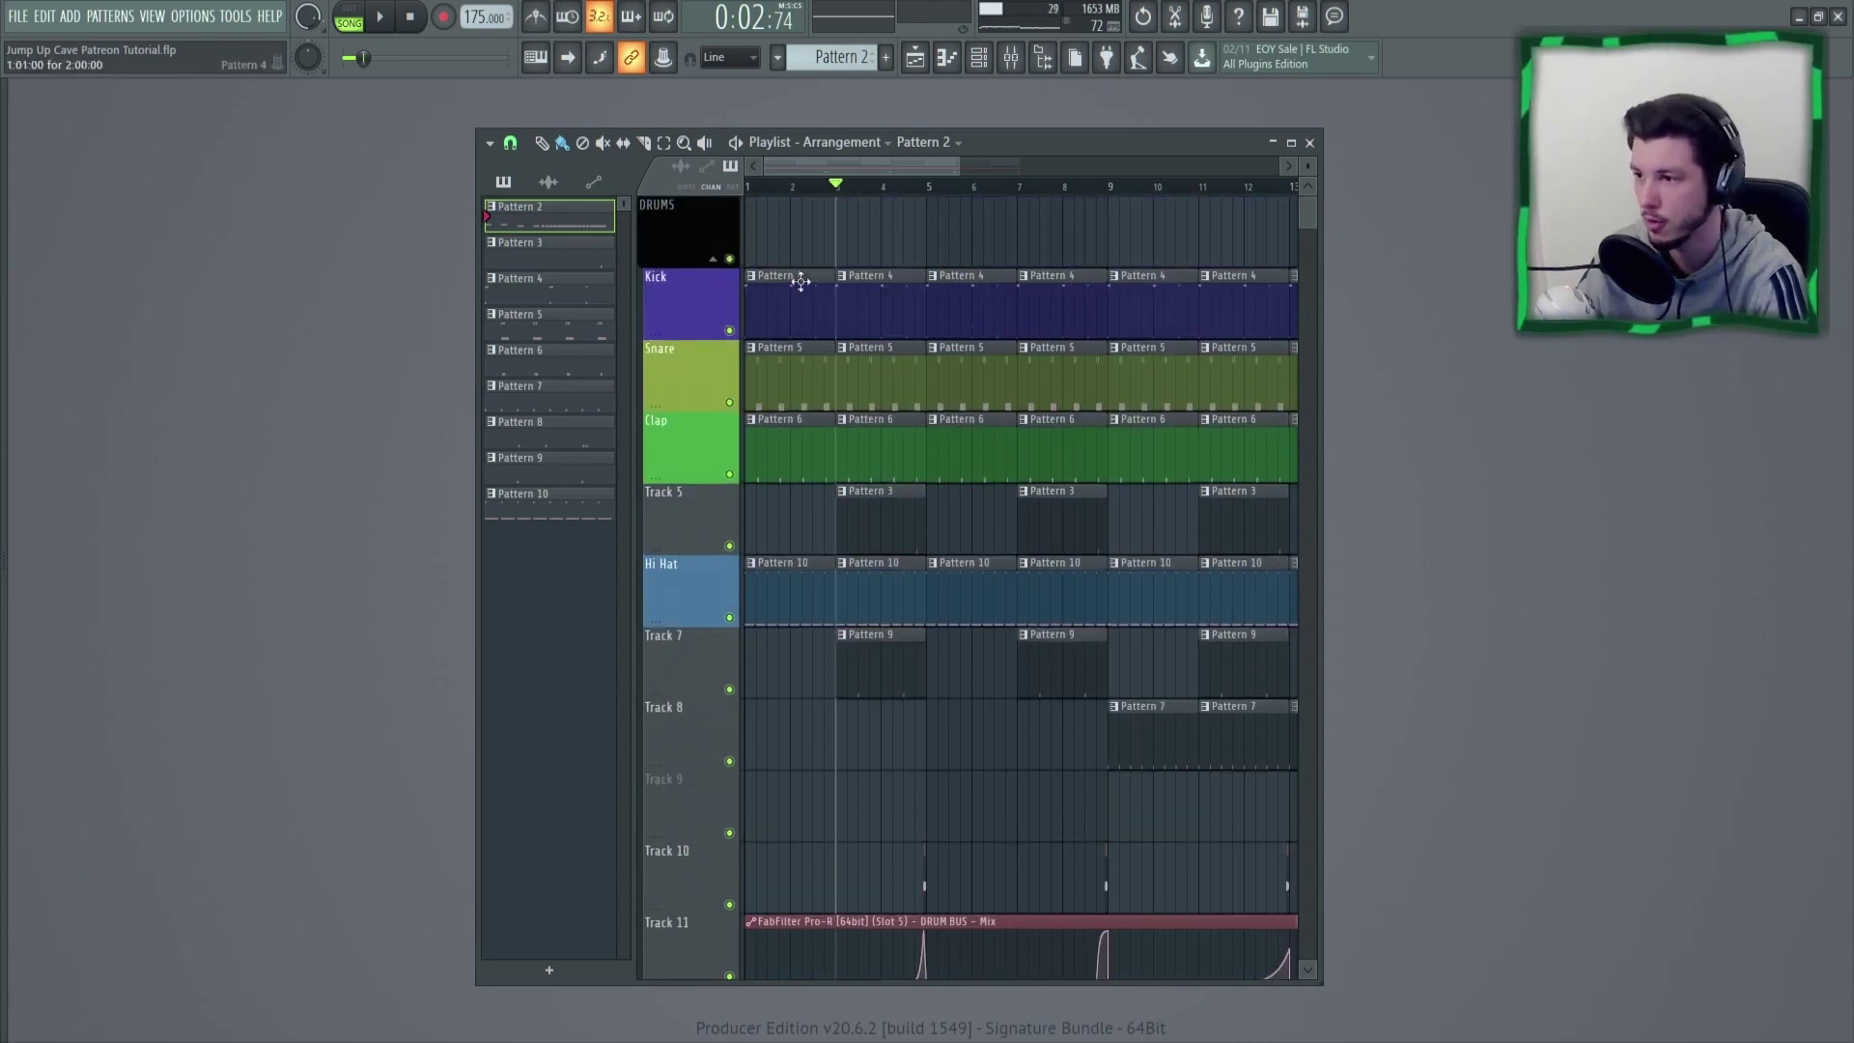
scroll(1031, 347, "down", 8)
scroll(1014, 376, "down", 2, "ctrl")
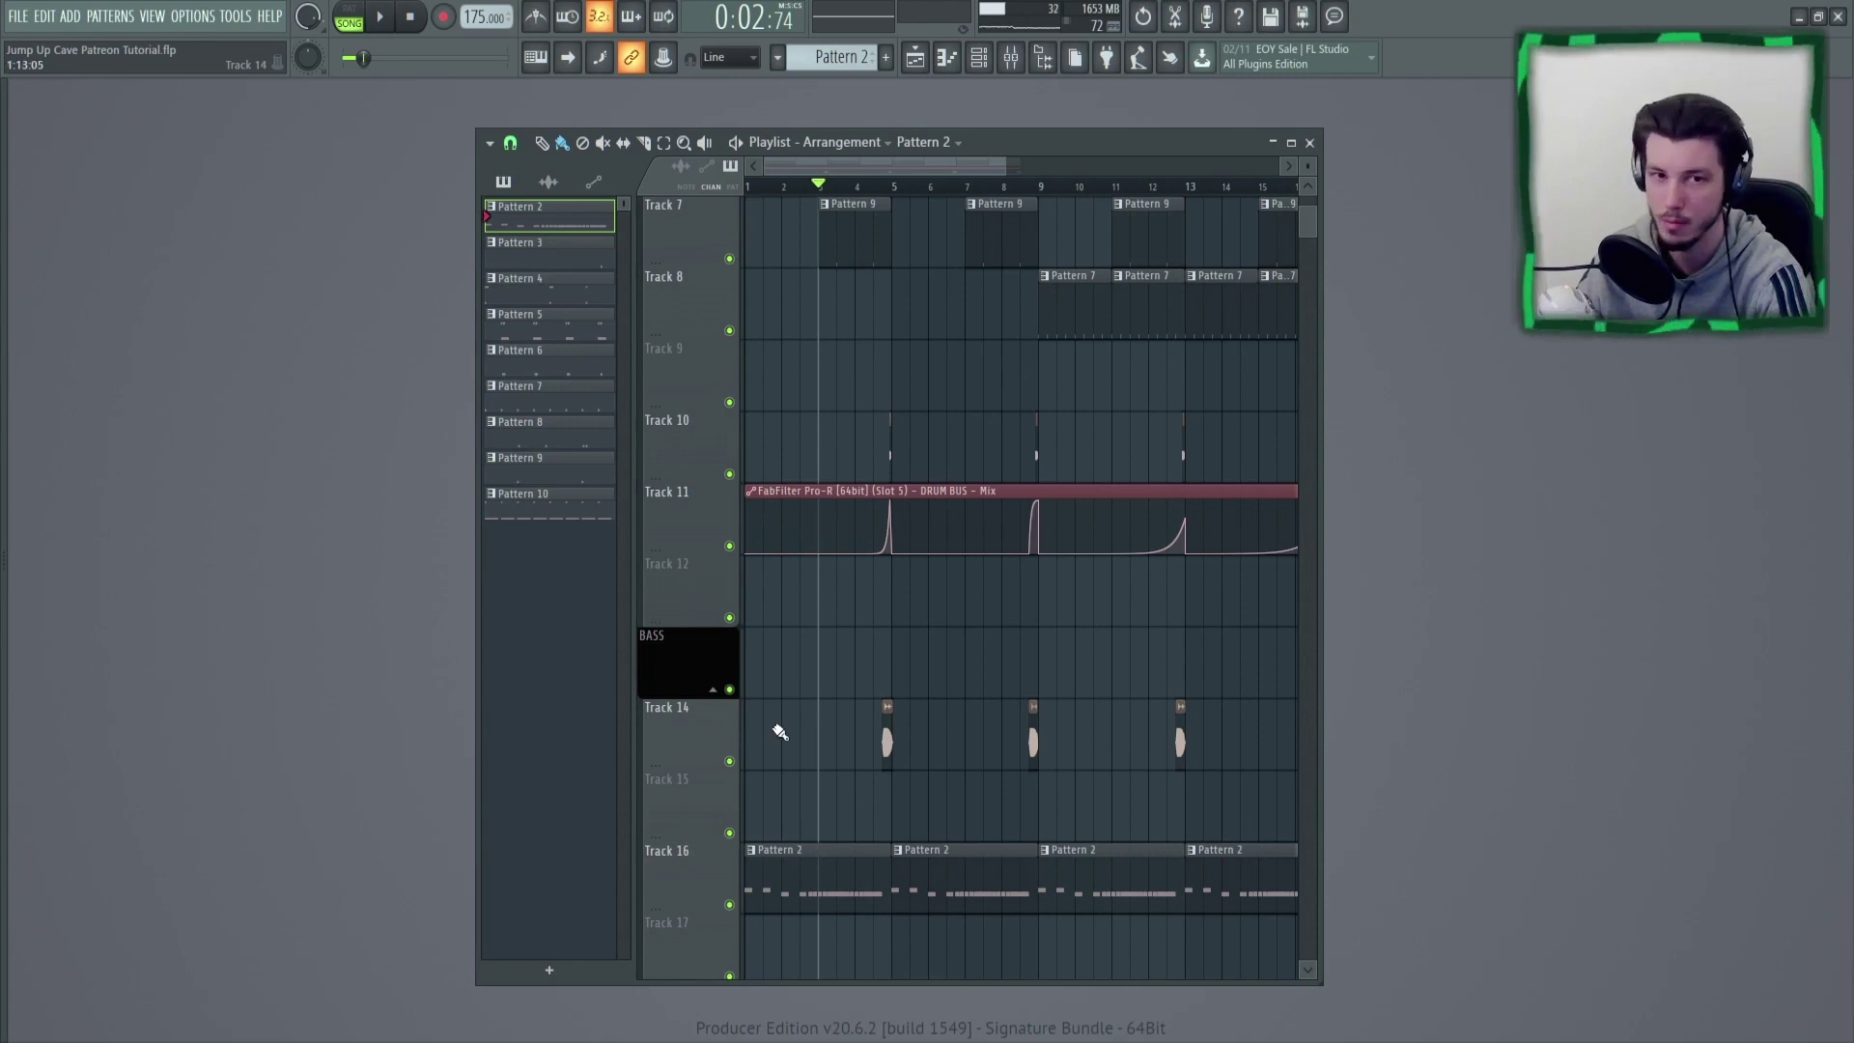
scroll(778, 720, "down", 3)
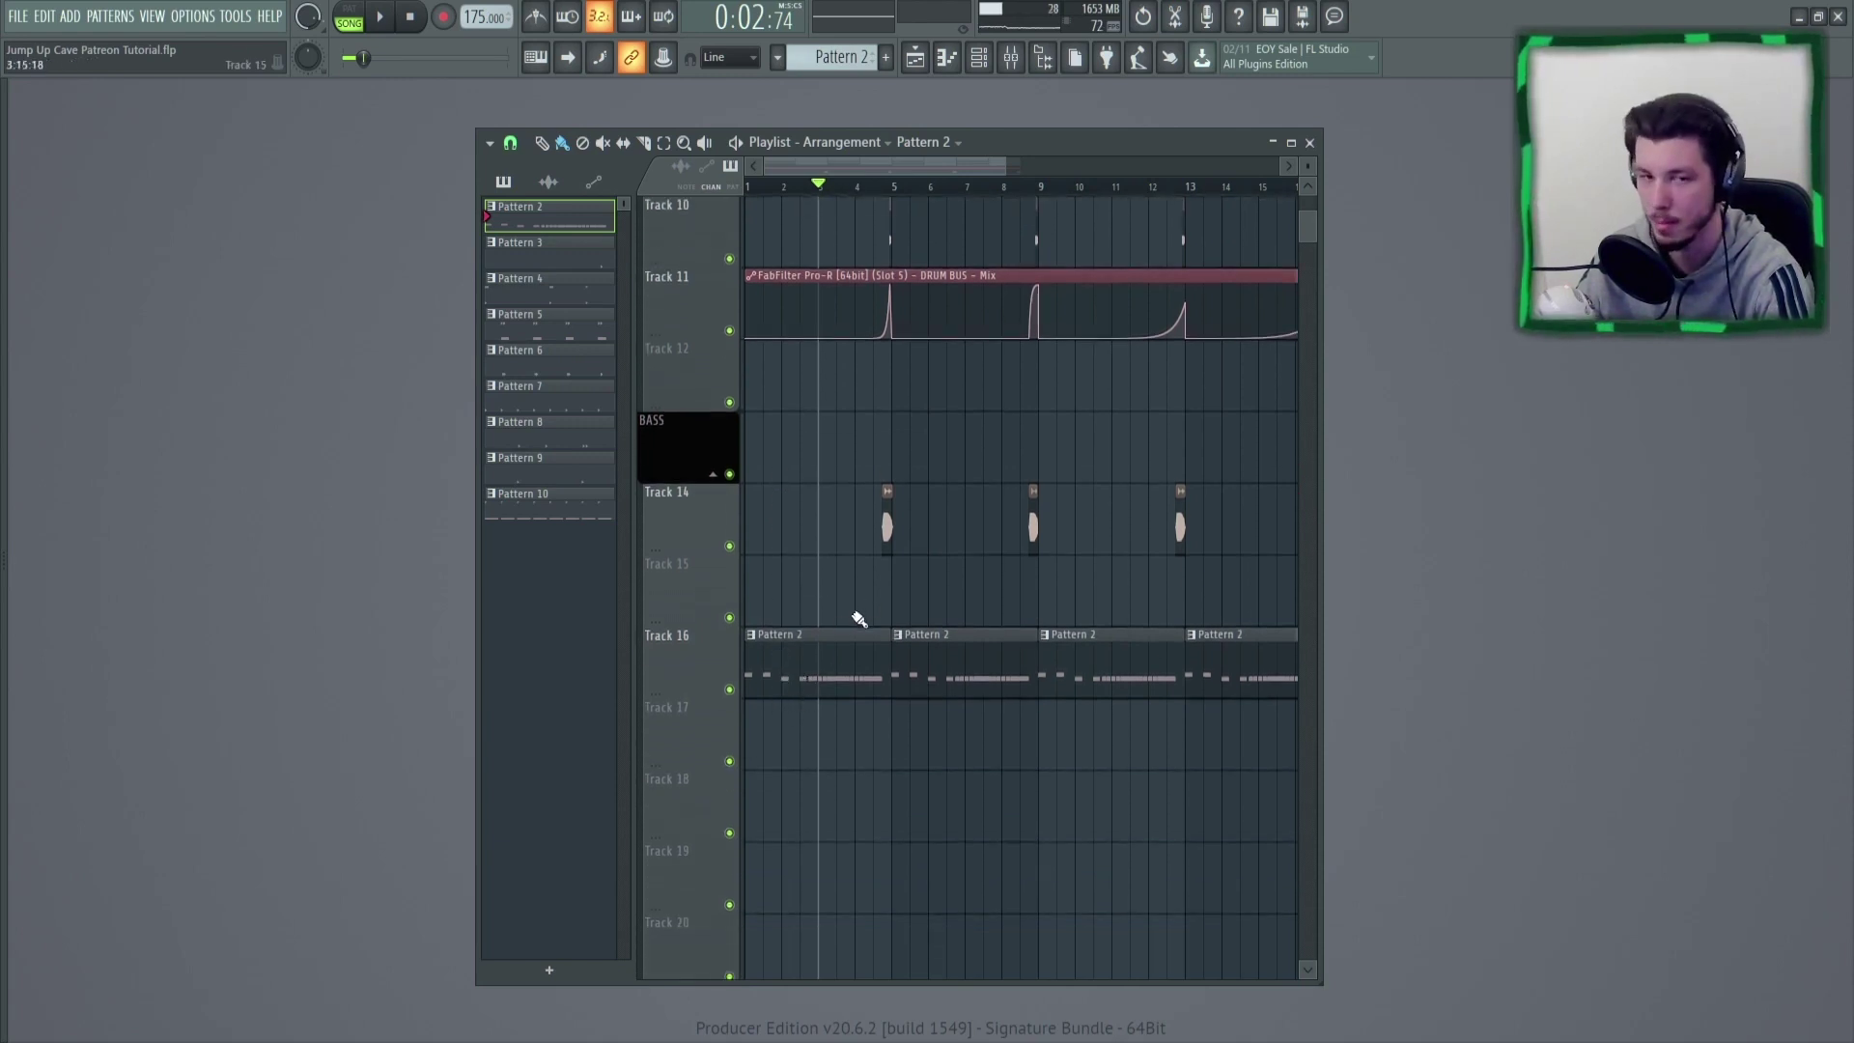
Examine the WOBBLE notes of Pattern 2 in the piano roll and close it.
double_click(824, 645)
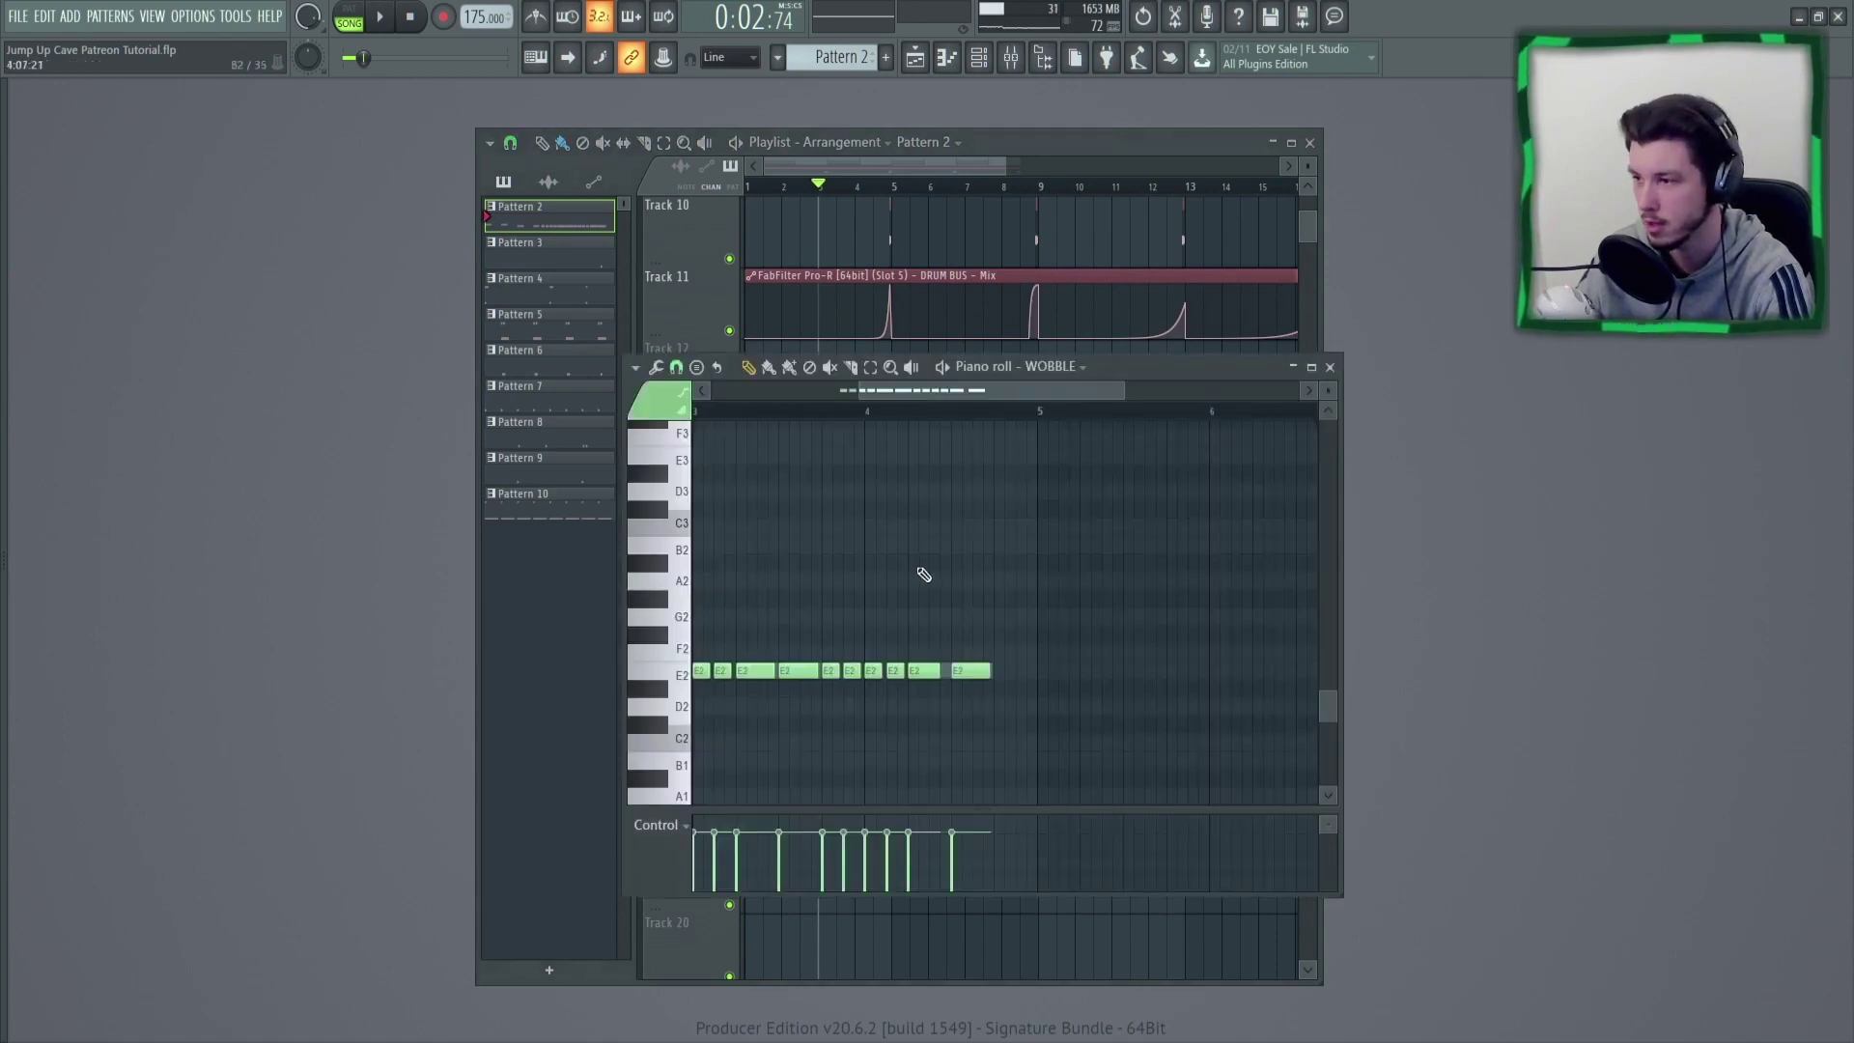
left_click(1330, 368)
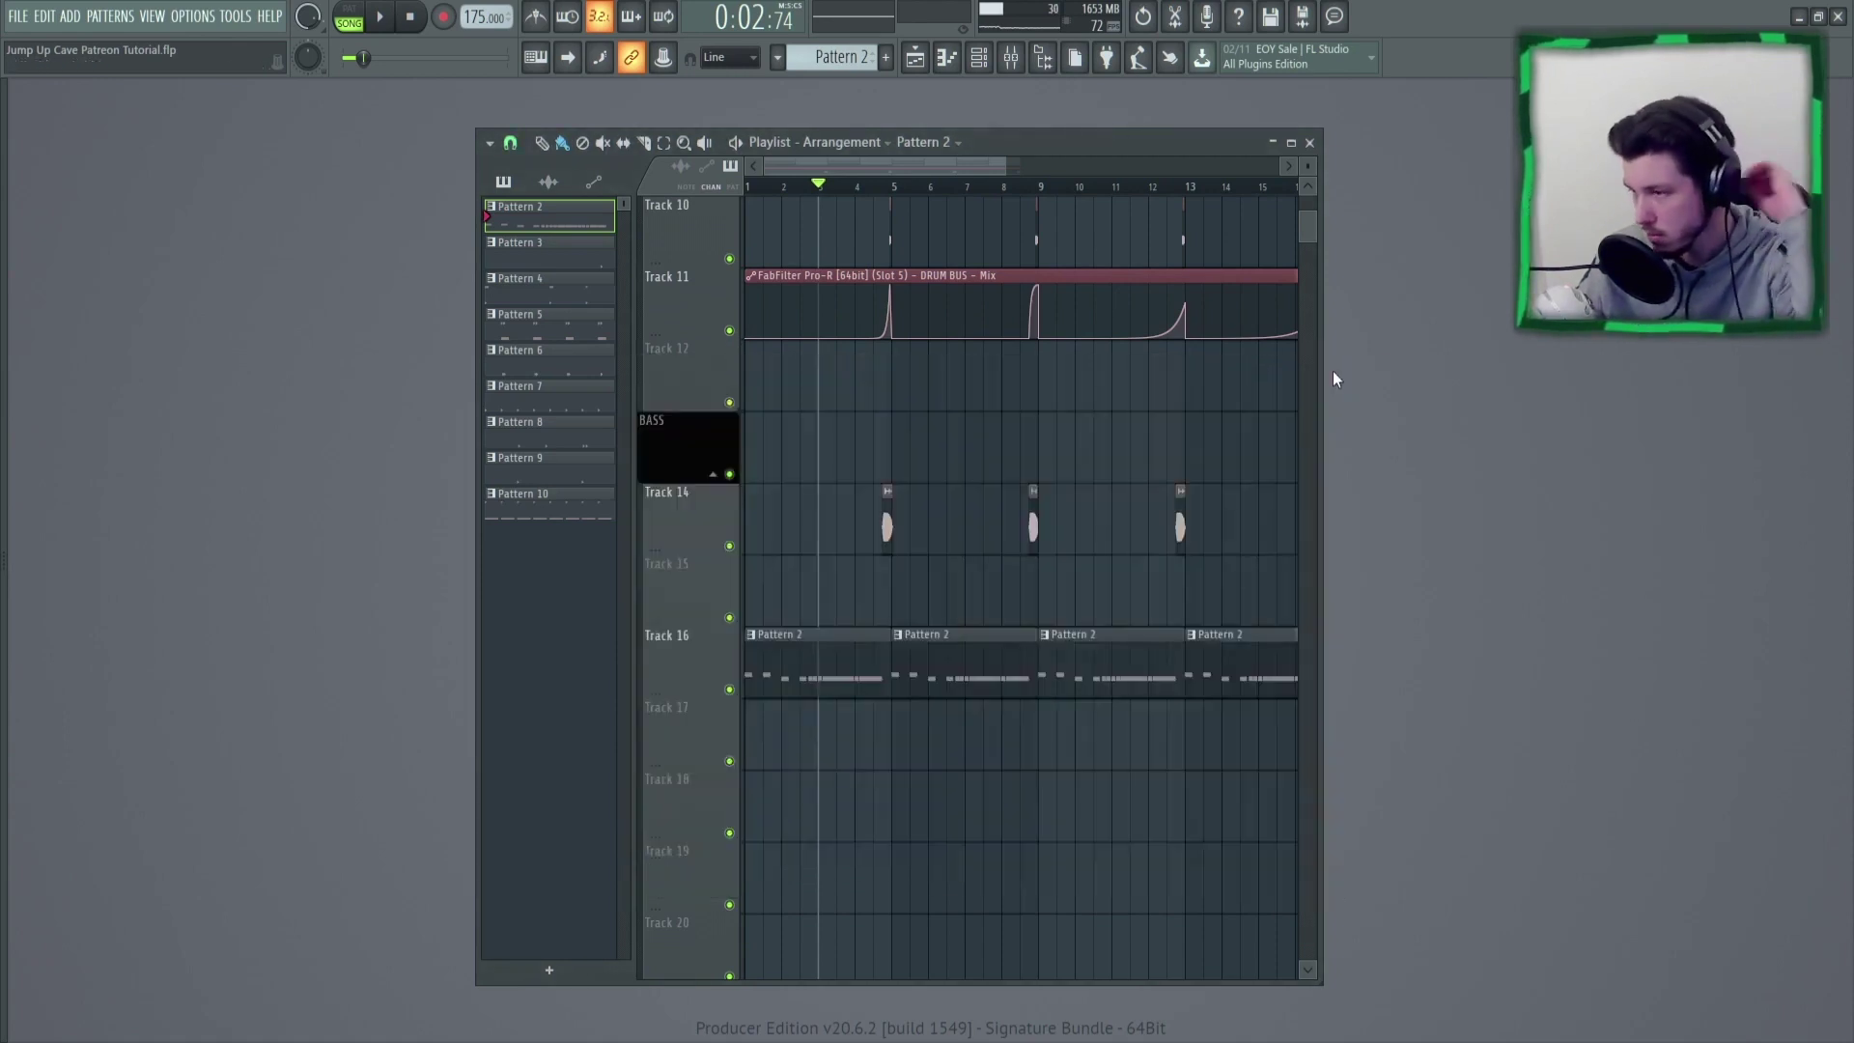
double_click(836, 644)
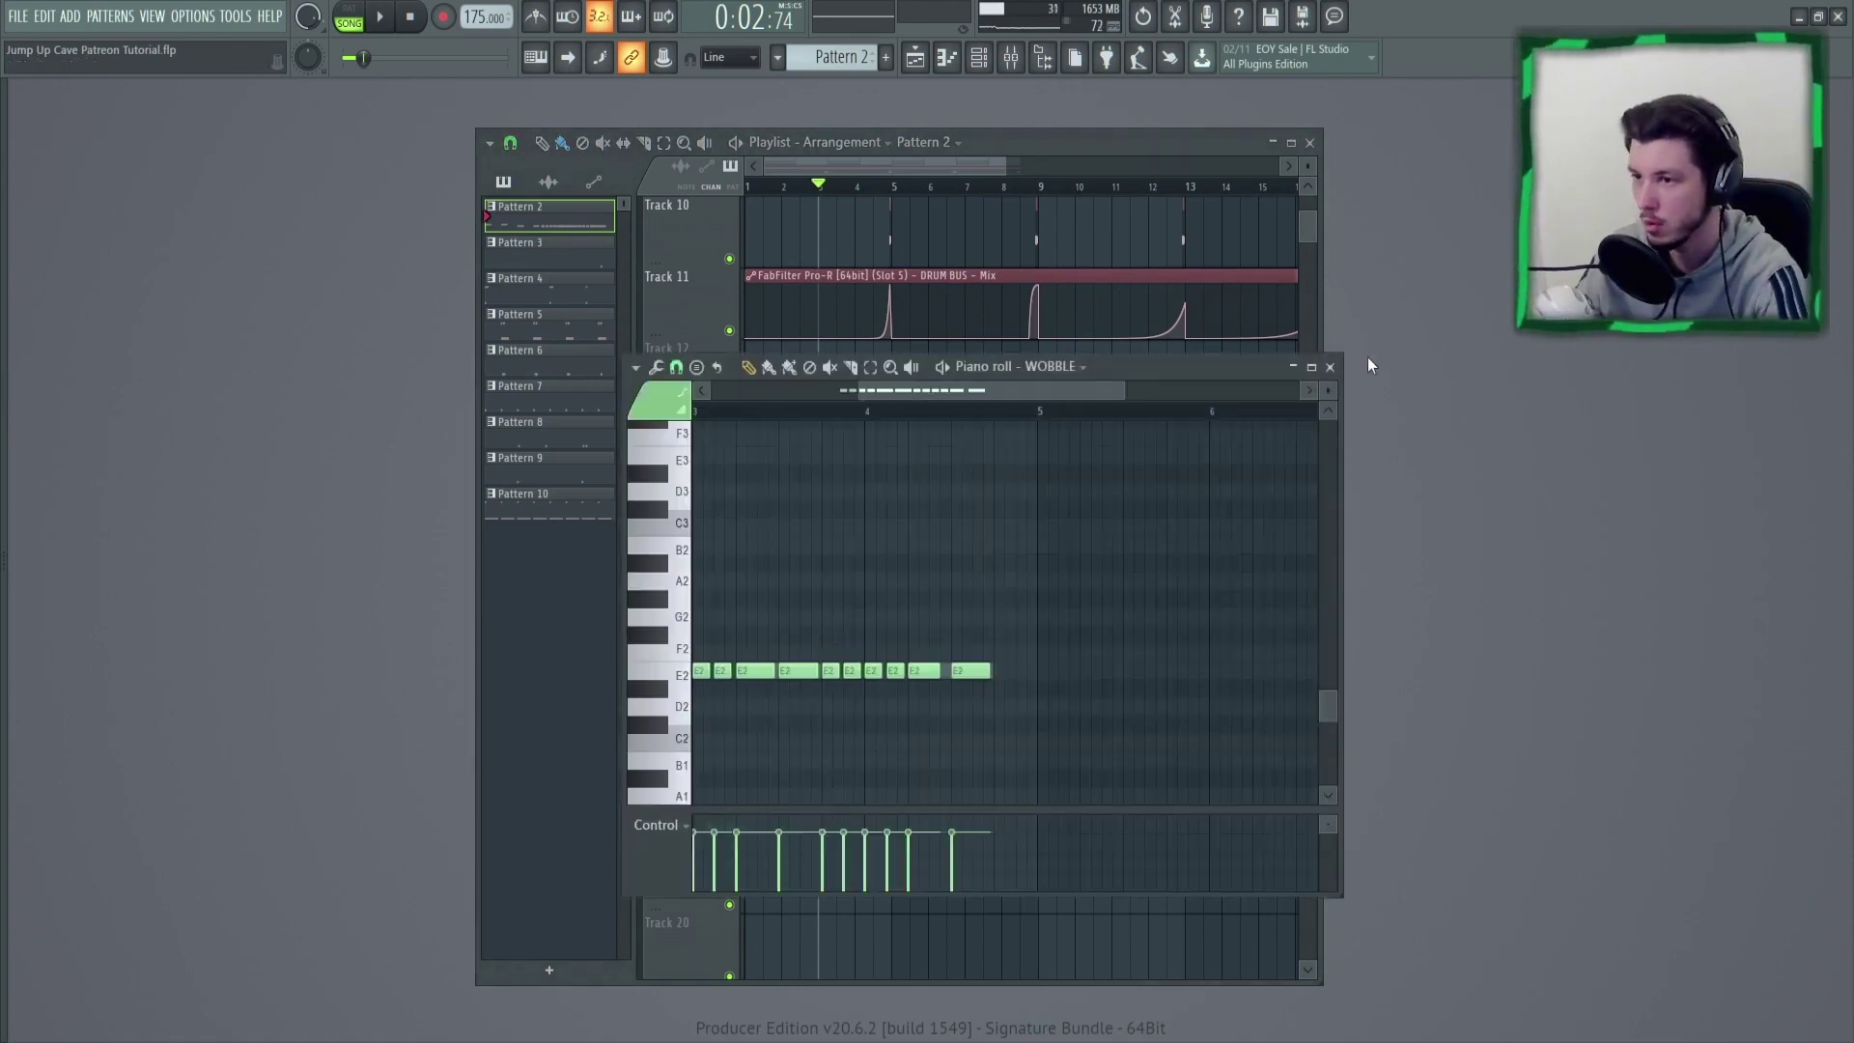
left_click(1332, 368)
Show the channel rack, open the Womp channel's notes and play Pattern 2 briefly.
key("F6")
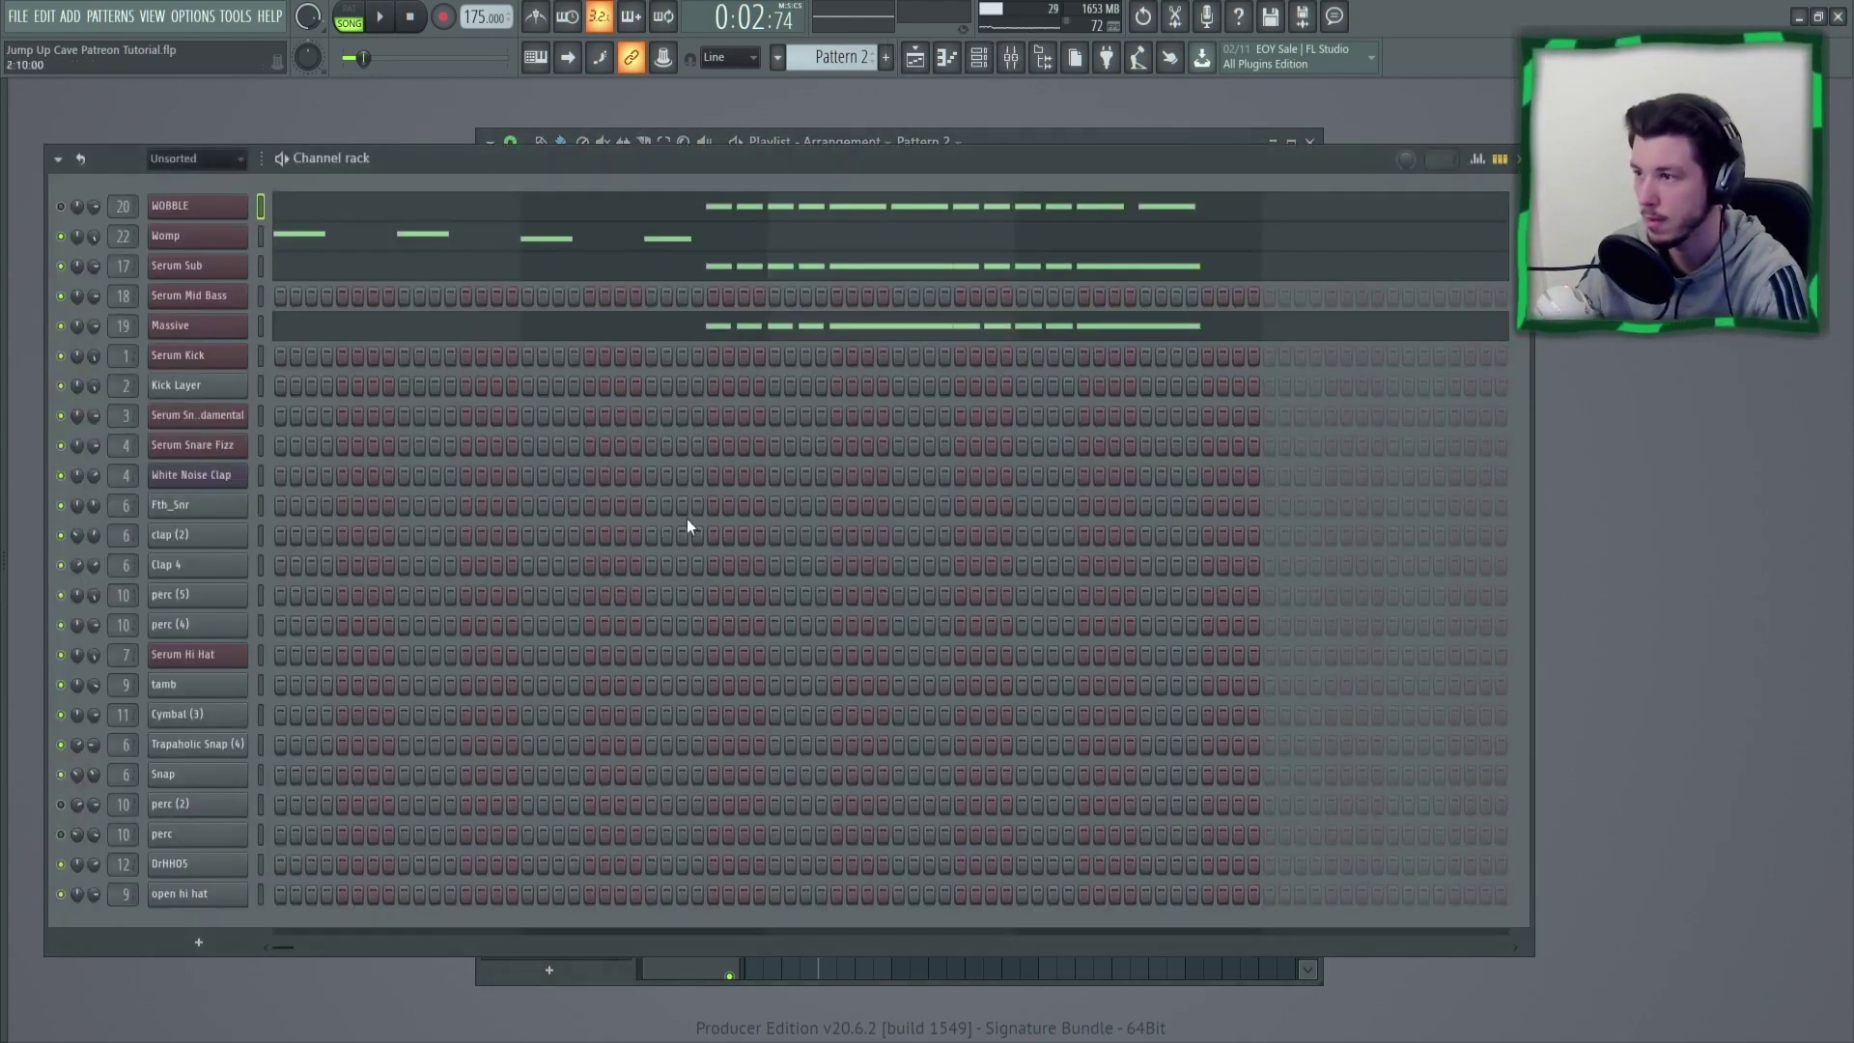
left_click(452, 241)
left_click(380, 16)
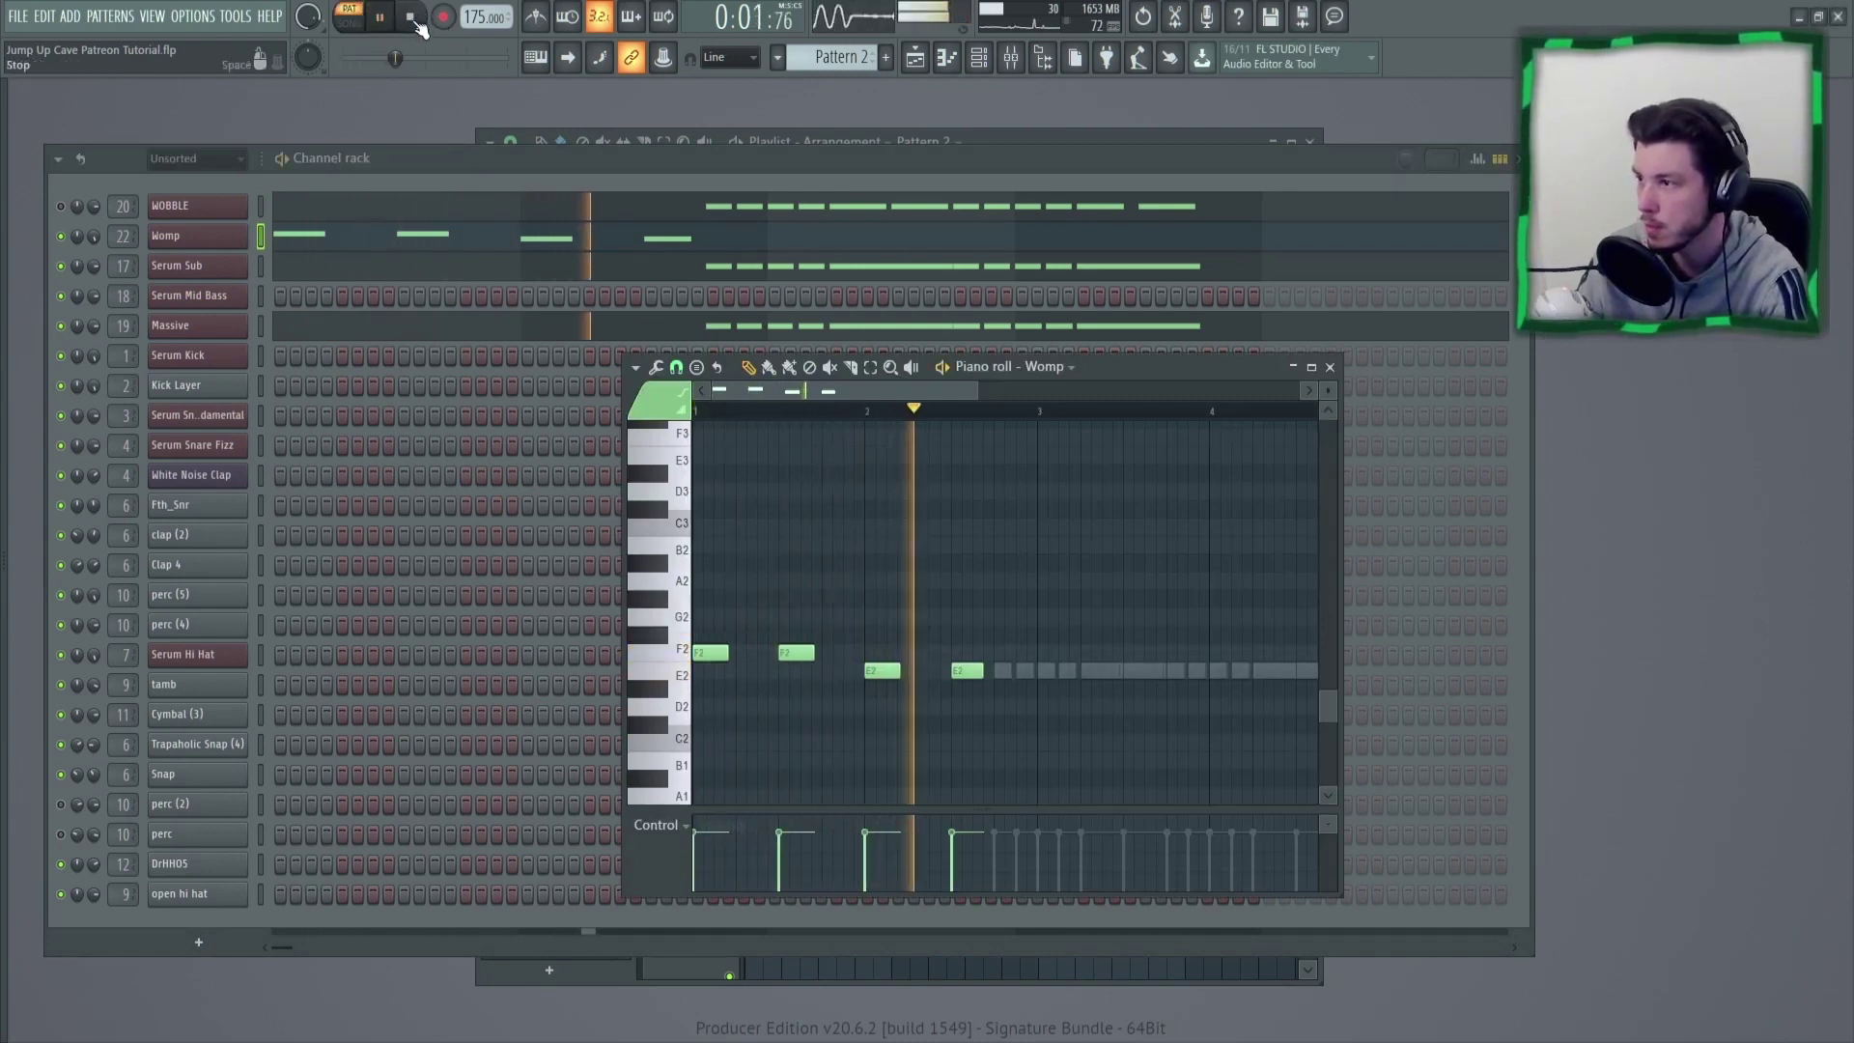
left_click(411, 16)
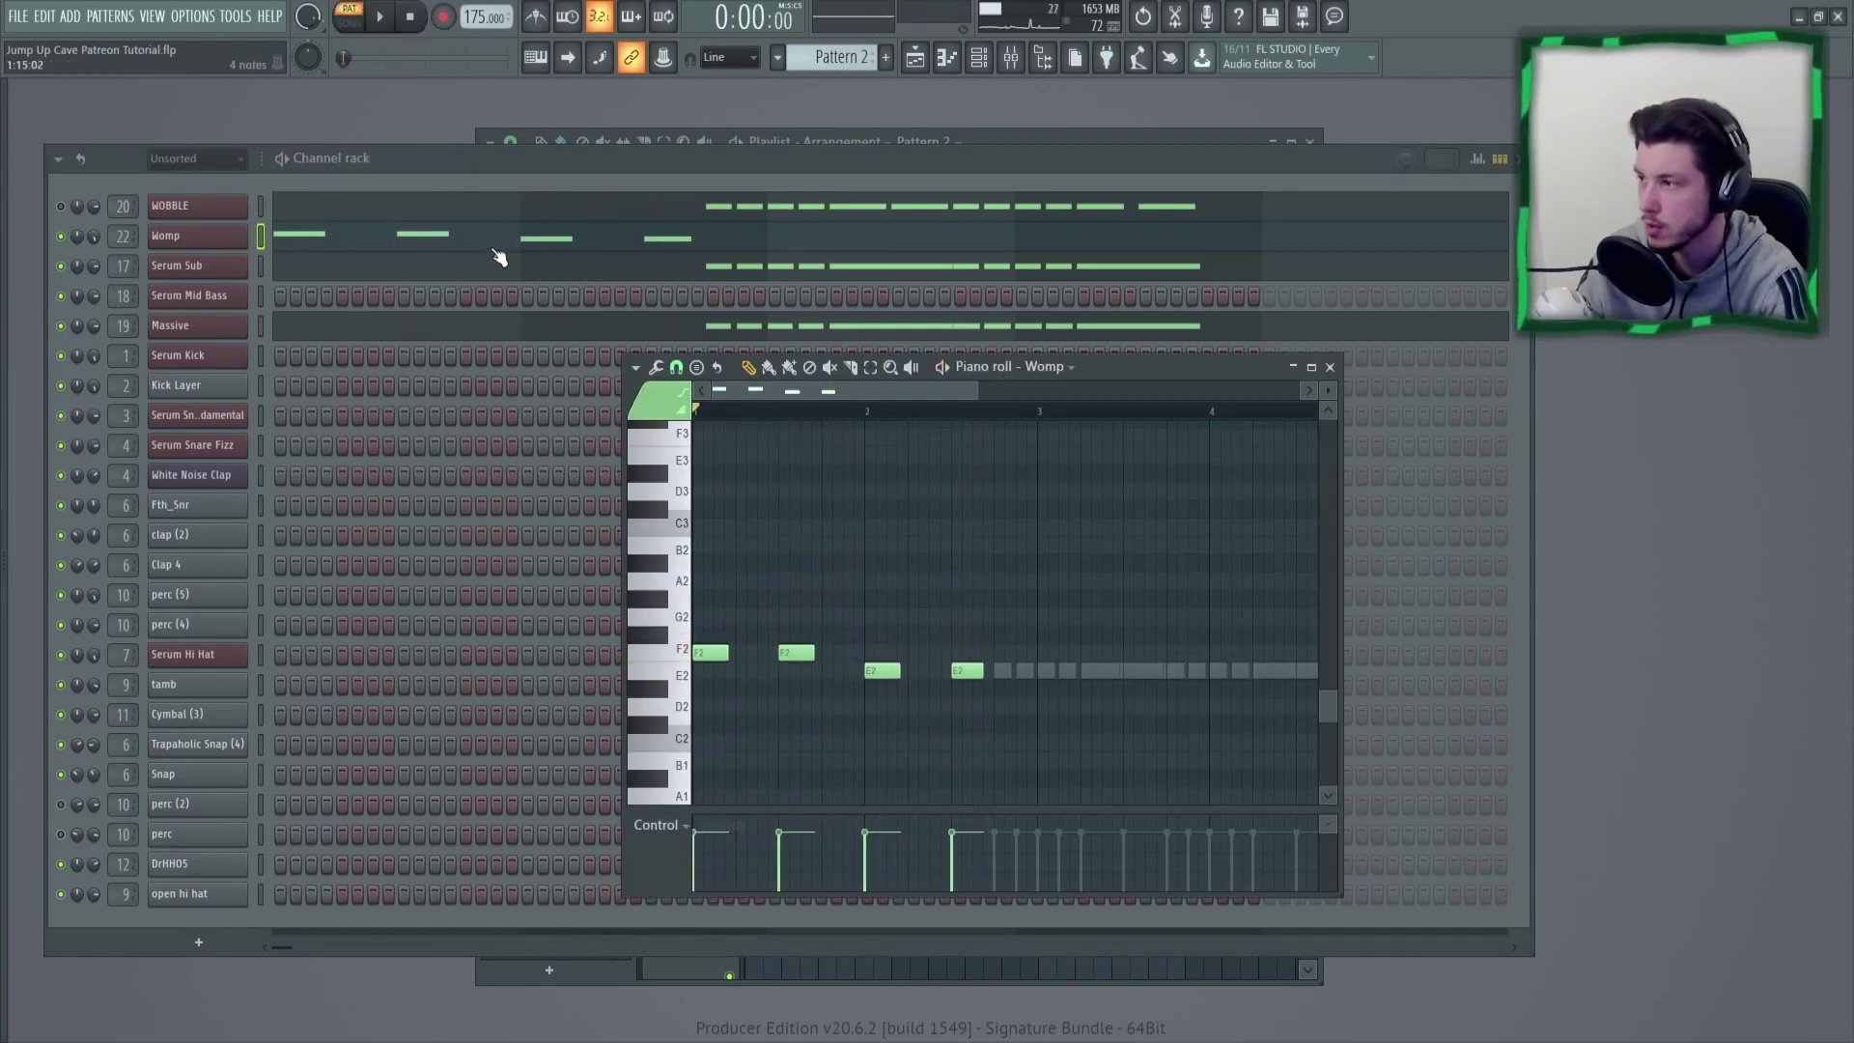
Unmute WOBBLE, mute Womp, Serum Sub and Massive, and play the WOBBLE notes from where they begin in Pattern 2.
left_click(71, 220)
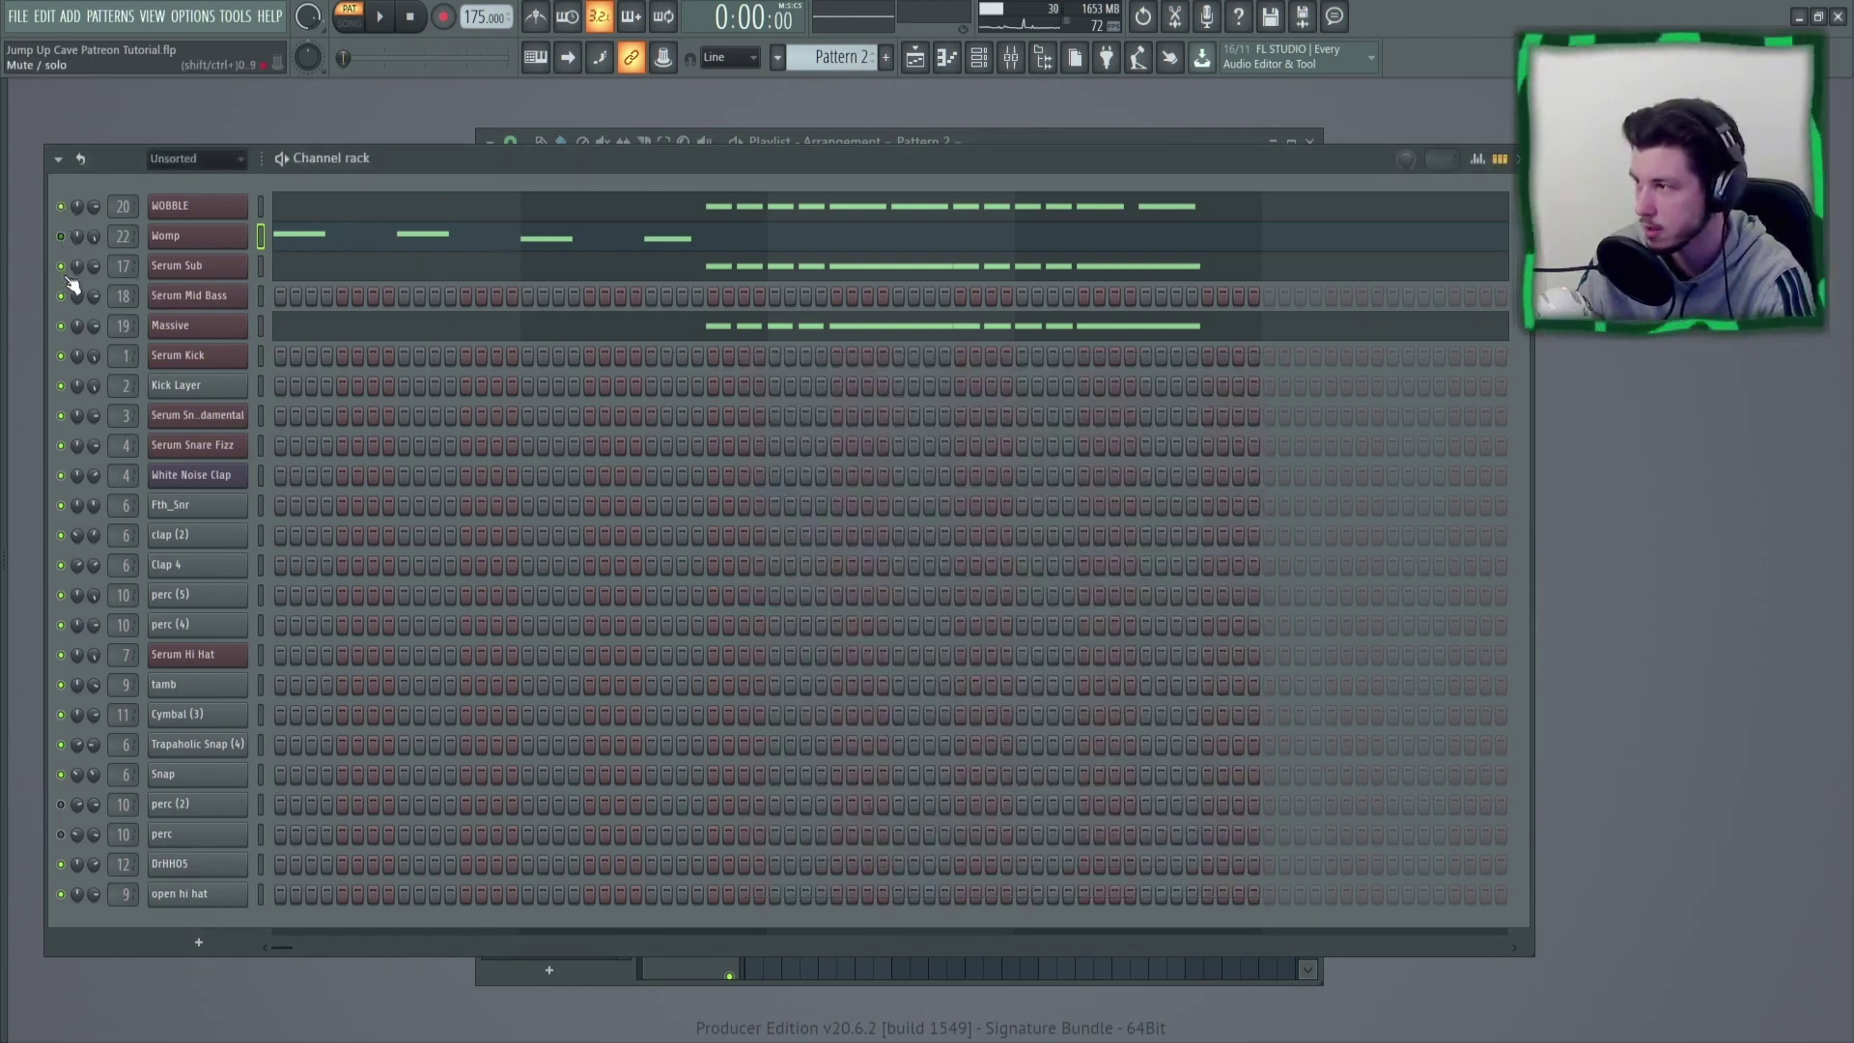
left_click(663, 207)
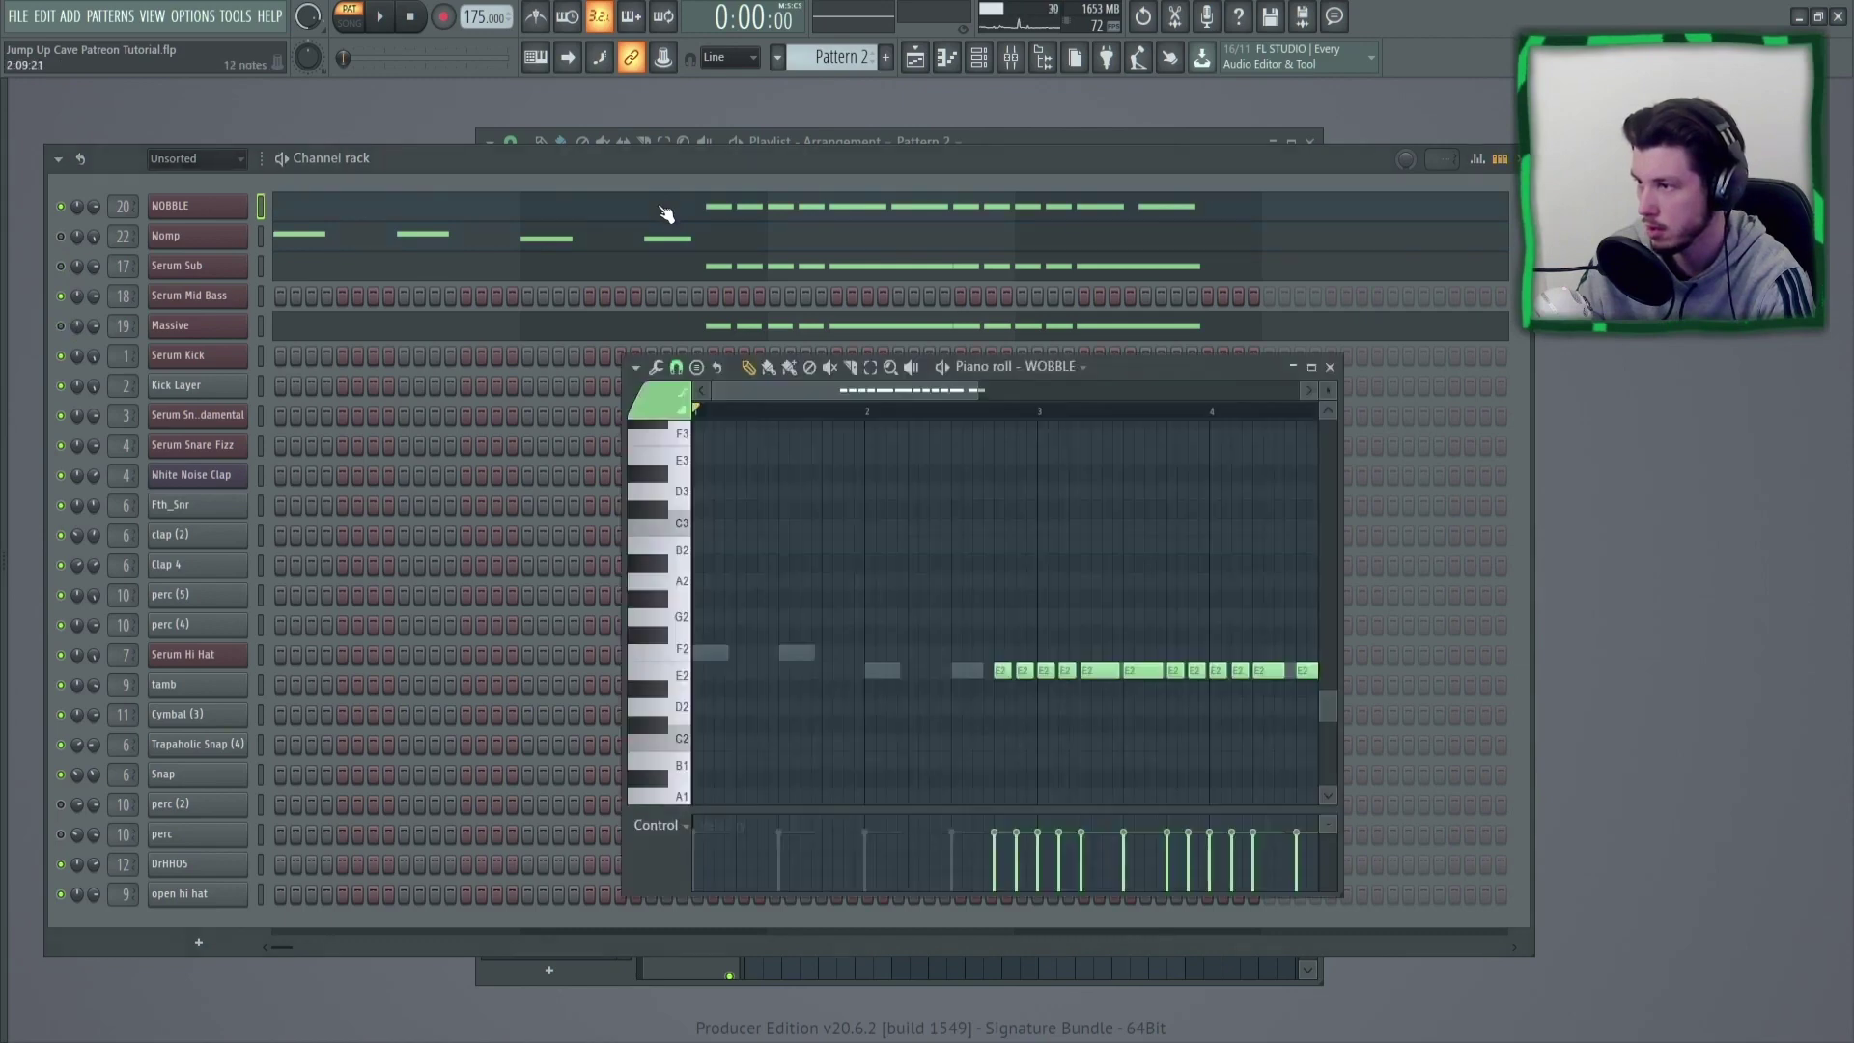
left_click(996, 414)
key("space")
scroll(1033, 497, "down", 3)
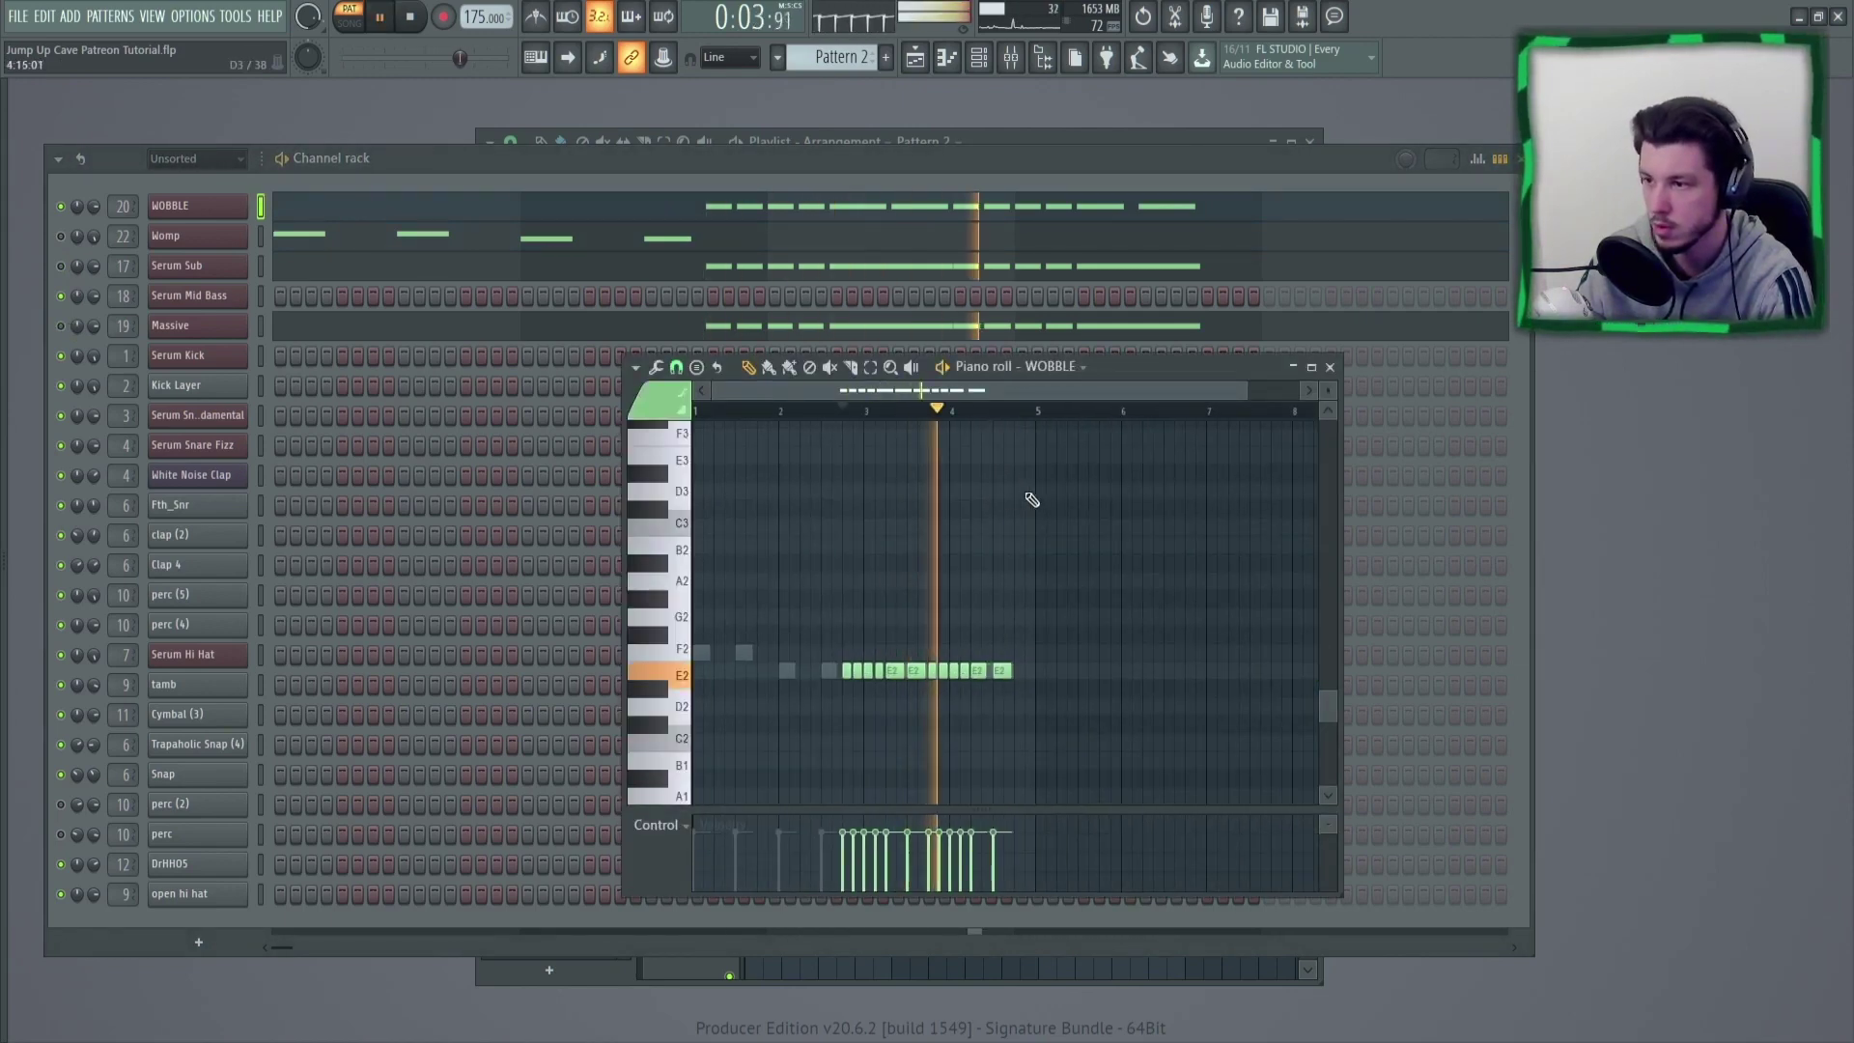
key("space")
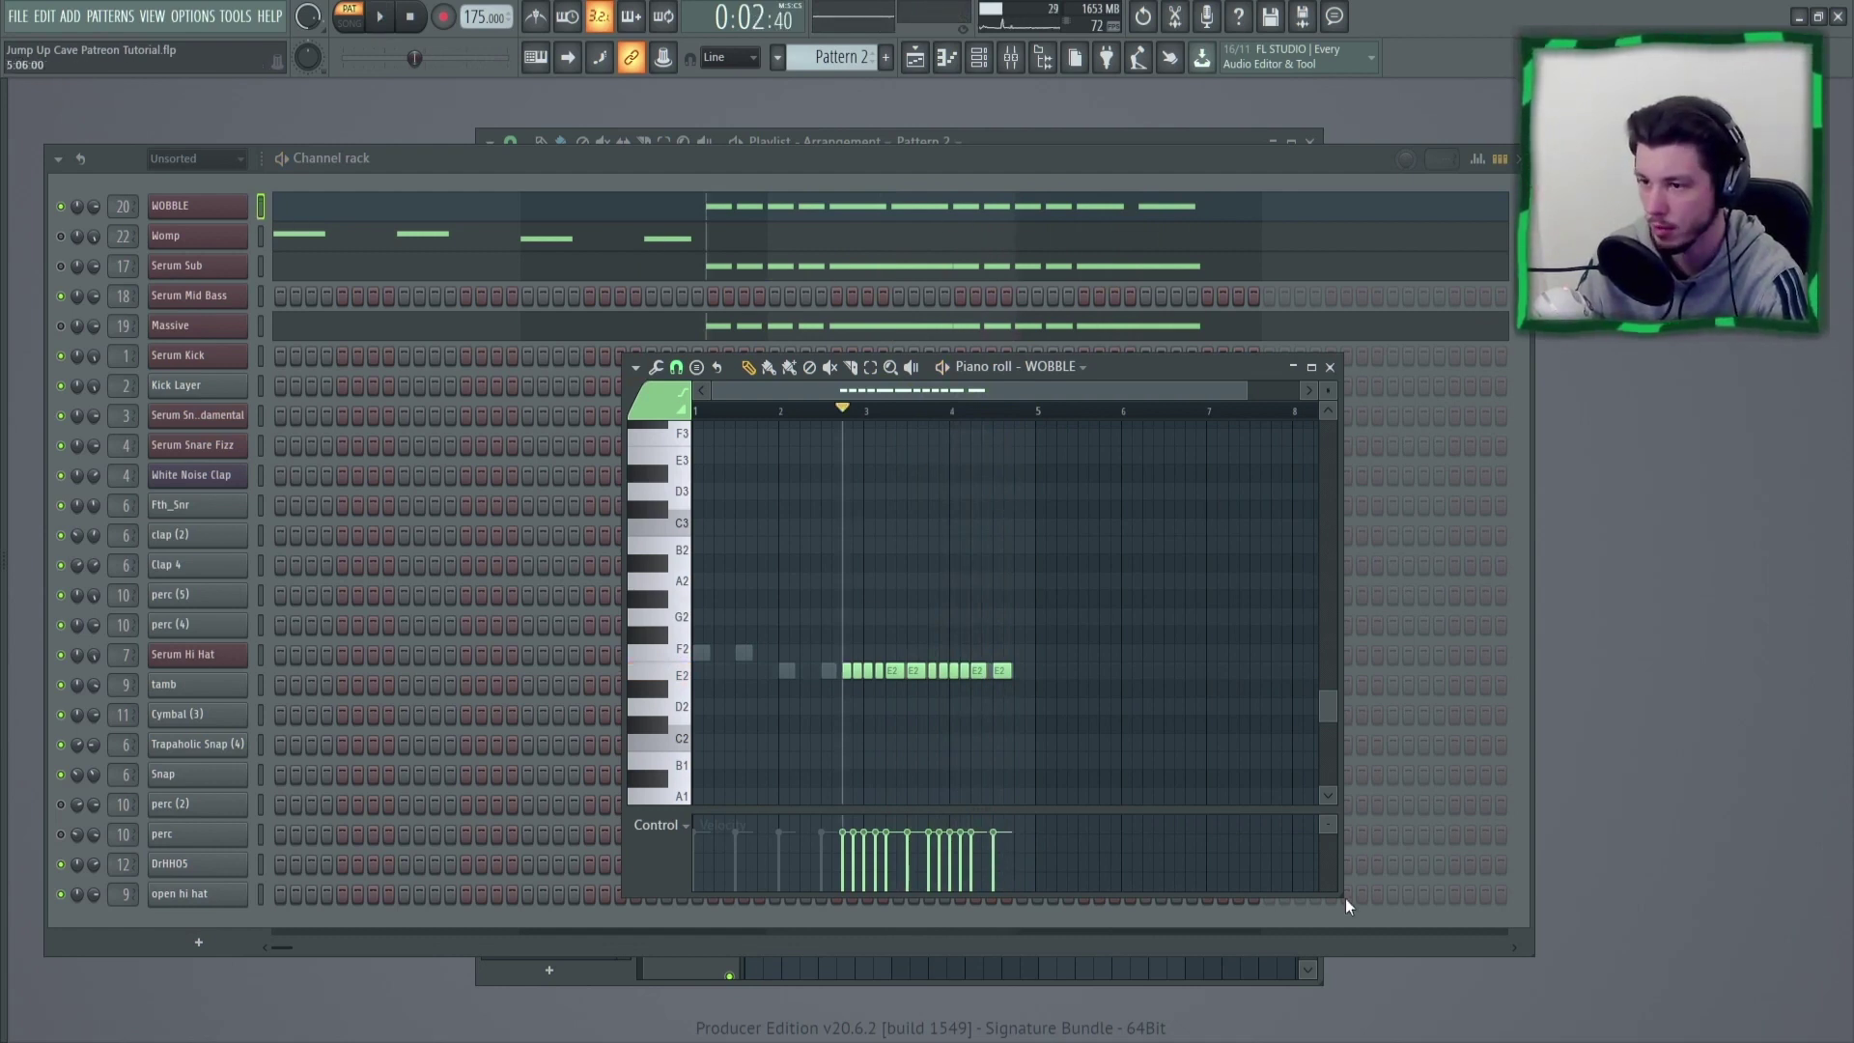
Insert a Serum synth from the SYNTH plugin category into the channel rack for the wobble bass.
right_click(245, 203)
mouse_move(293, 339)
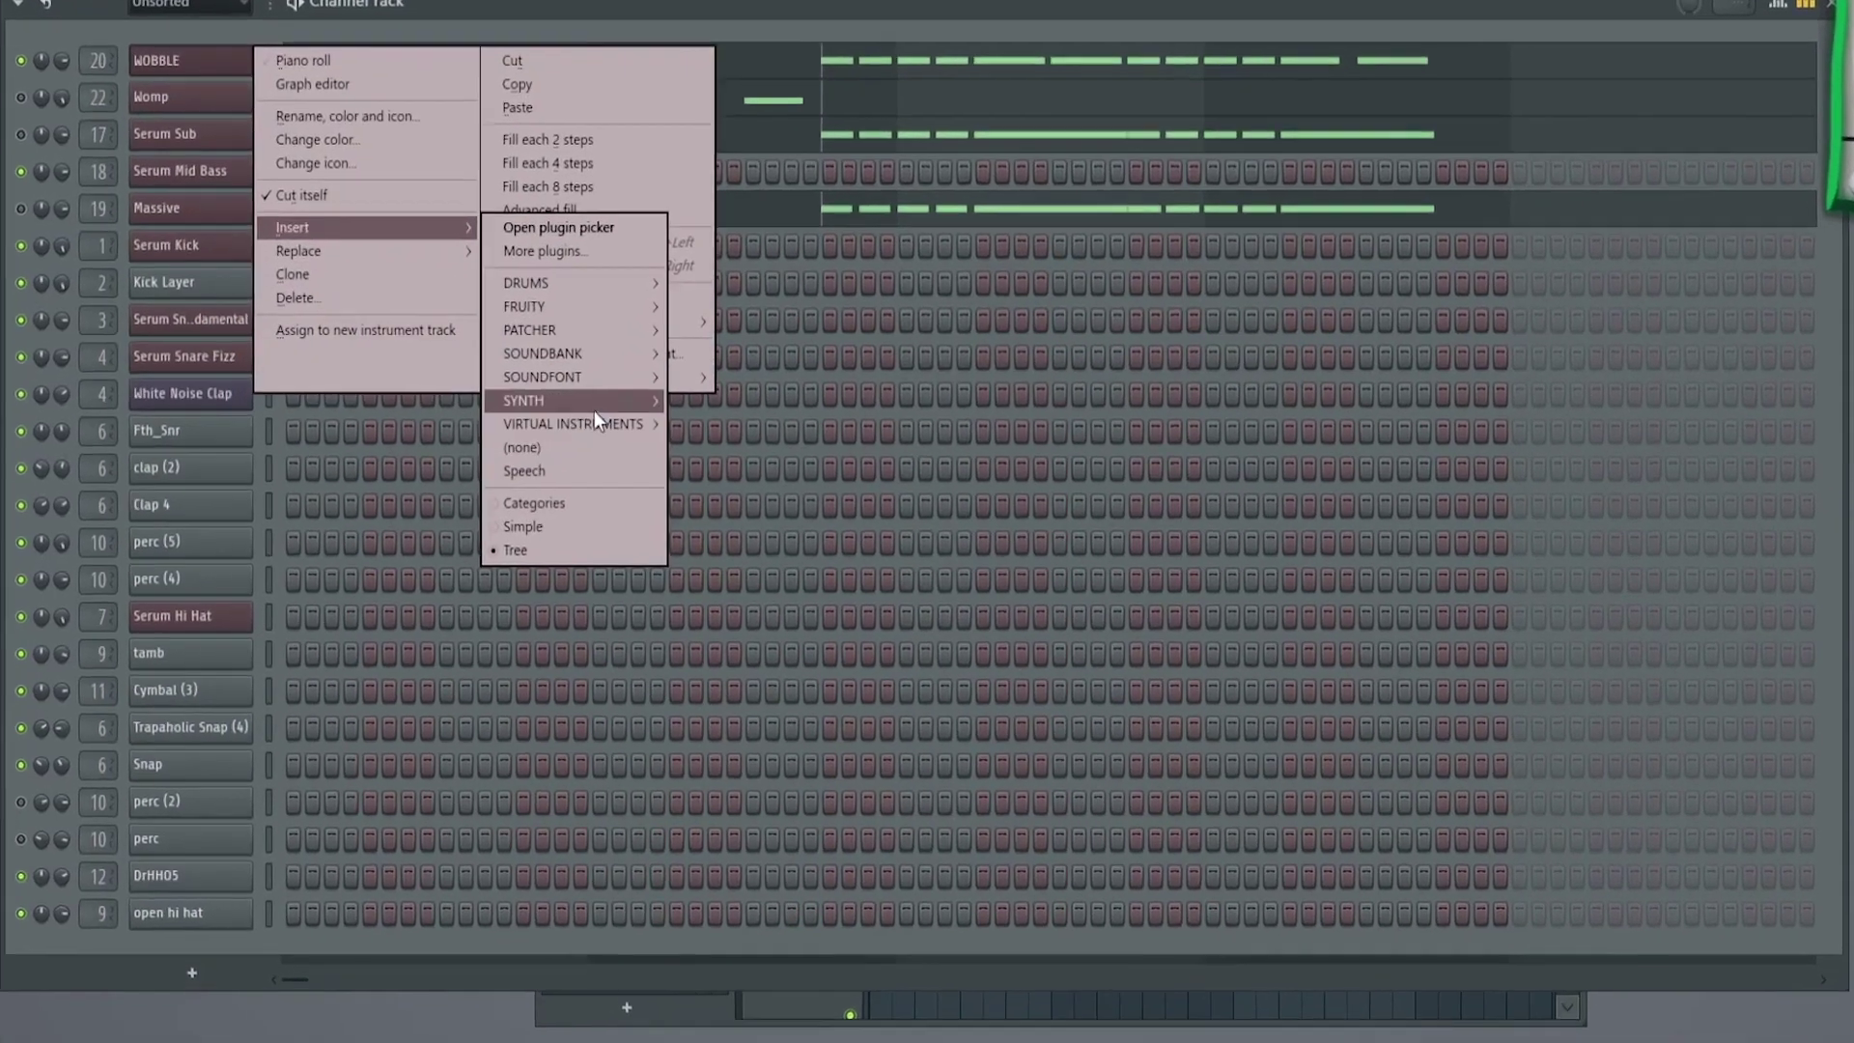
mouse_move(540, 480)
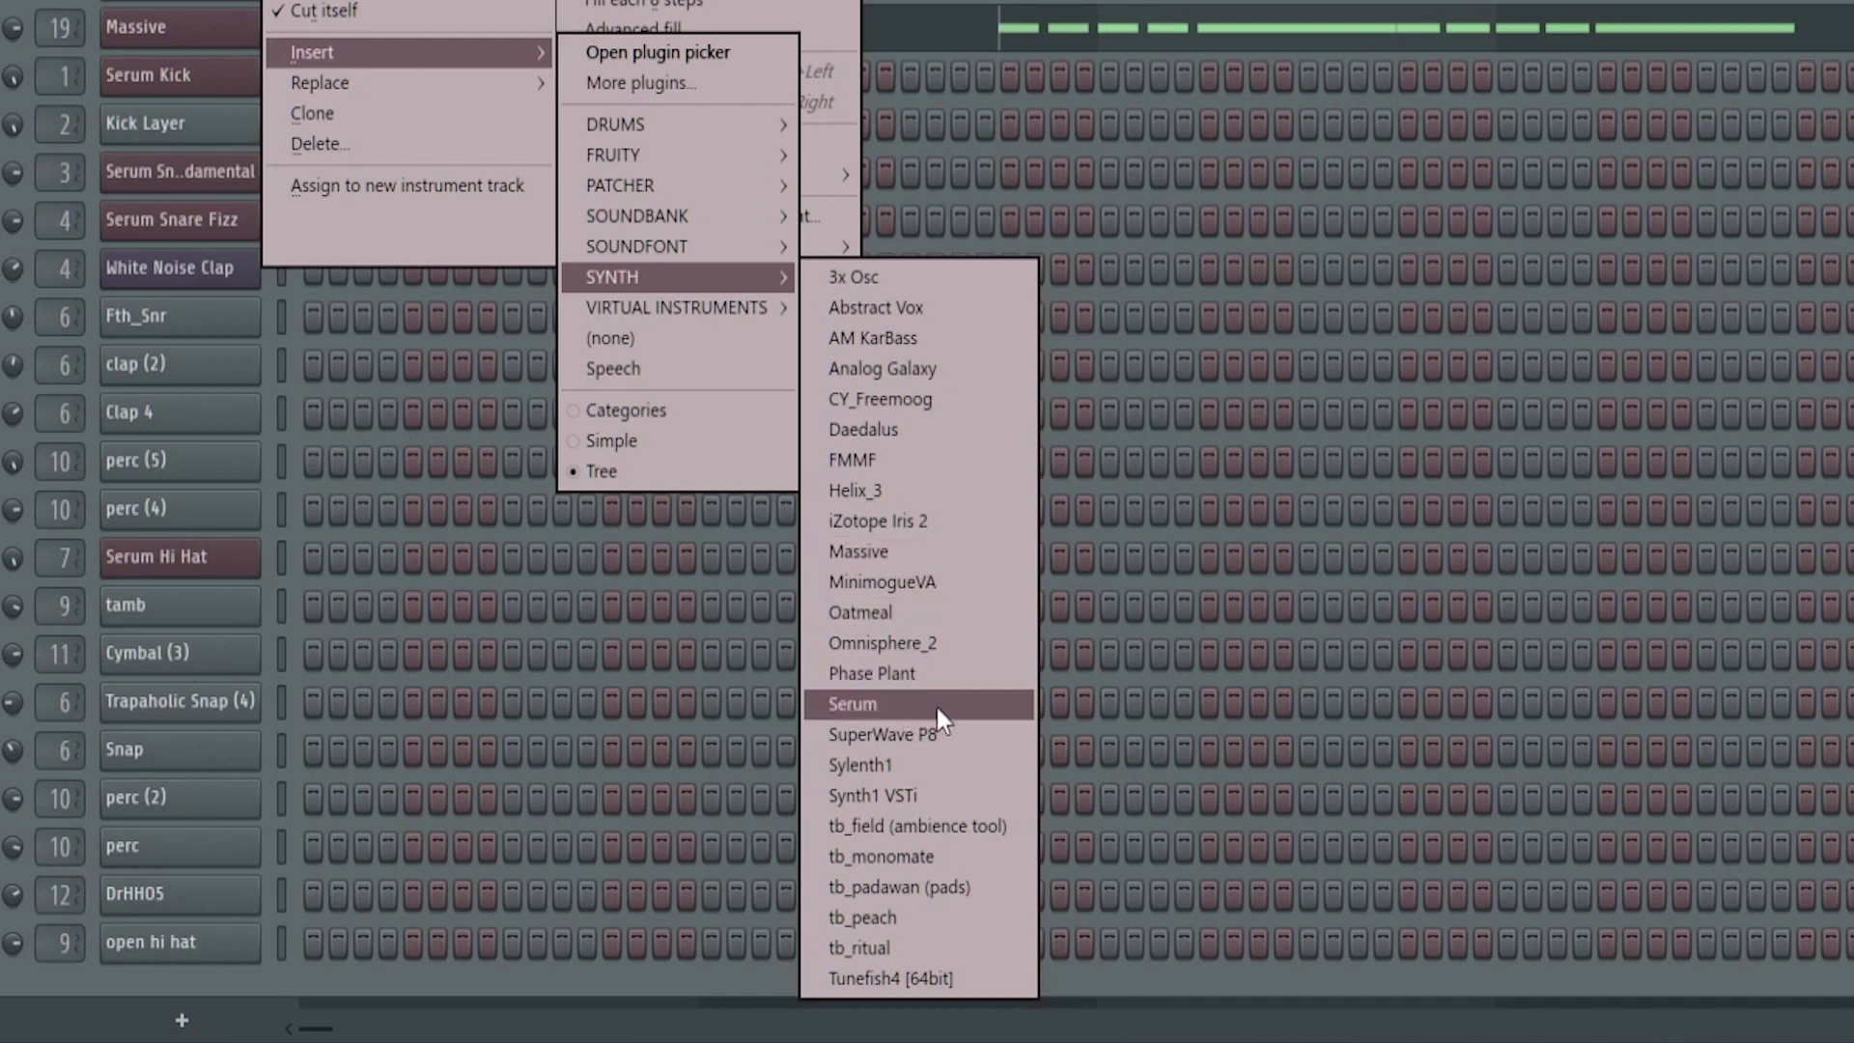
left_click(995, 719)
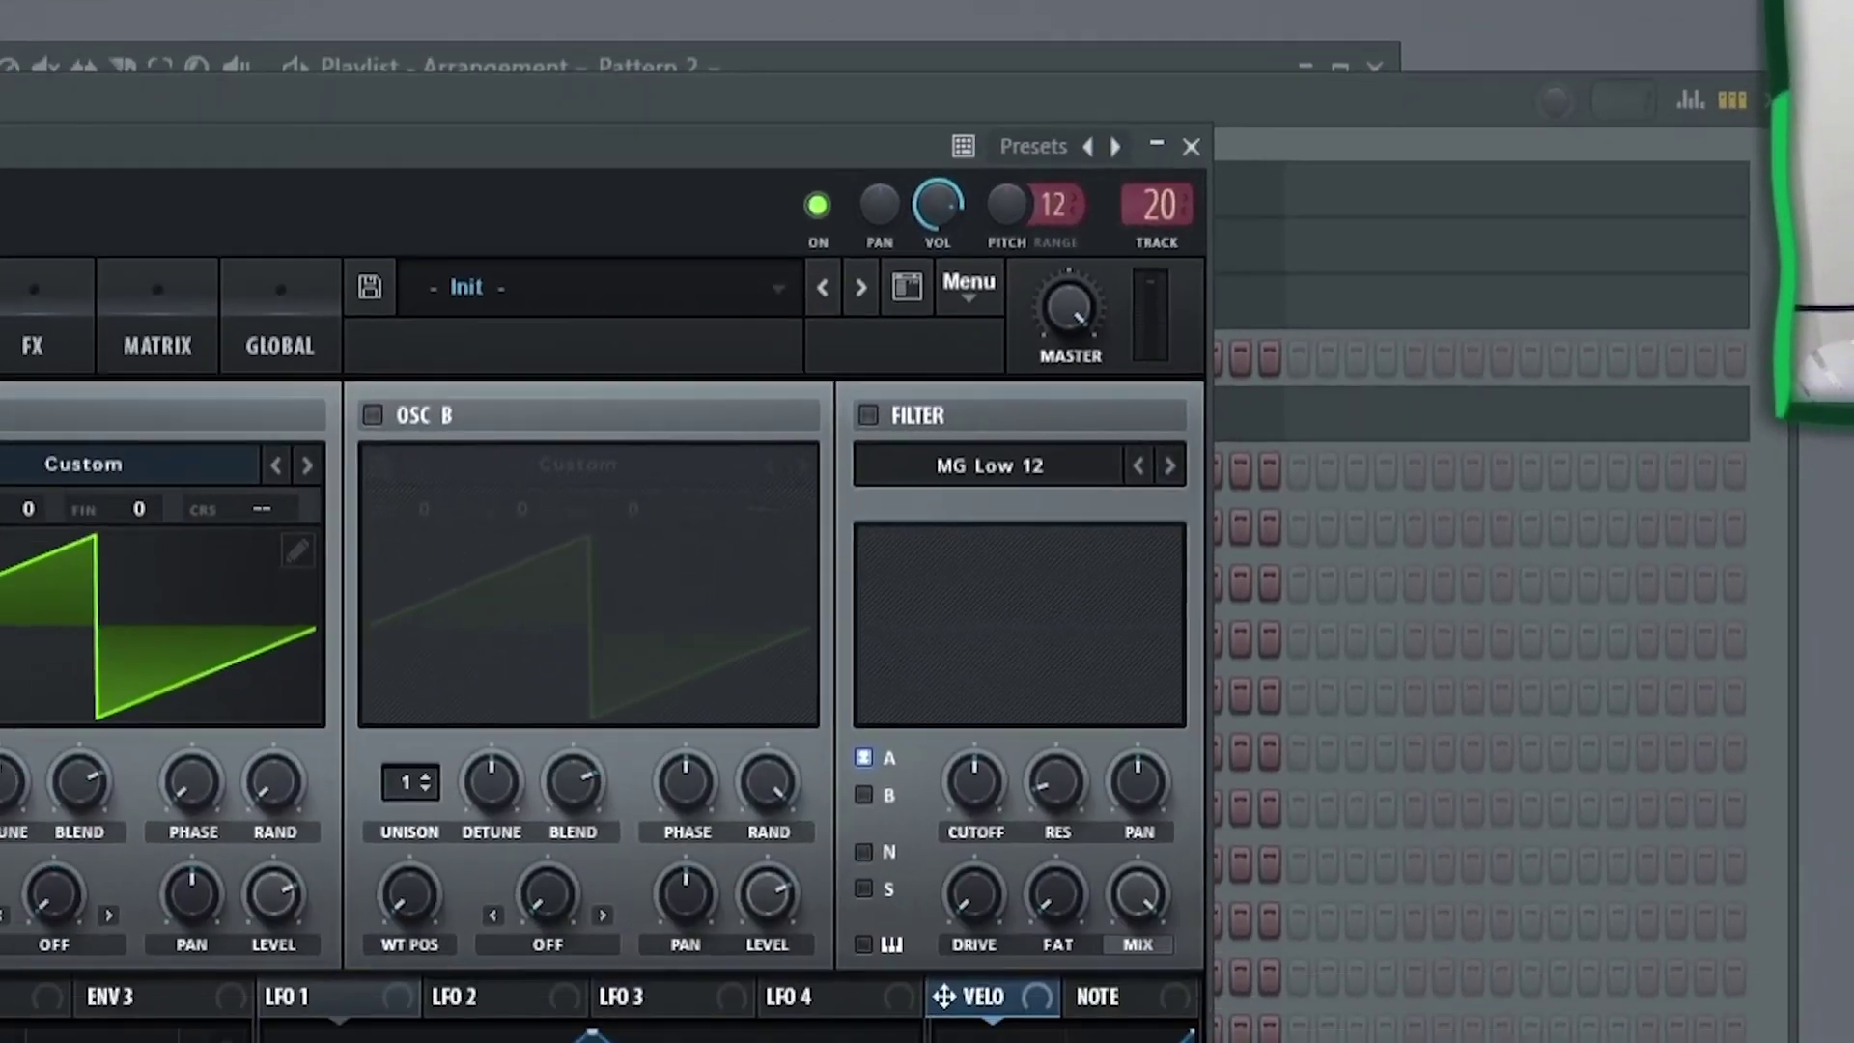
Bring up the mixer below the Serum controls and rename the BASS 1 track on insert 20 as Wobble.
key("F9")
left_click_drag(1300, 224, 1117, 207)
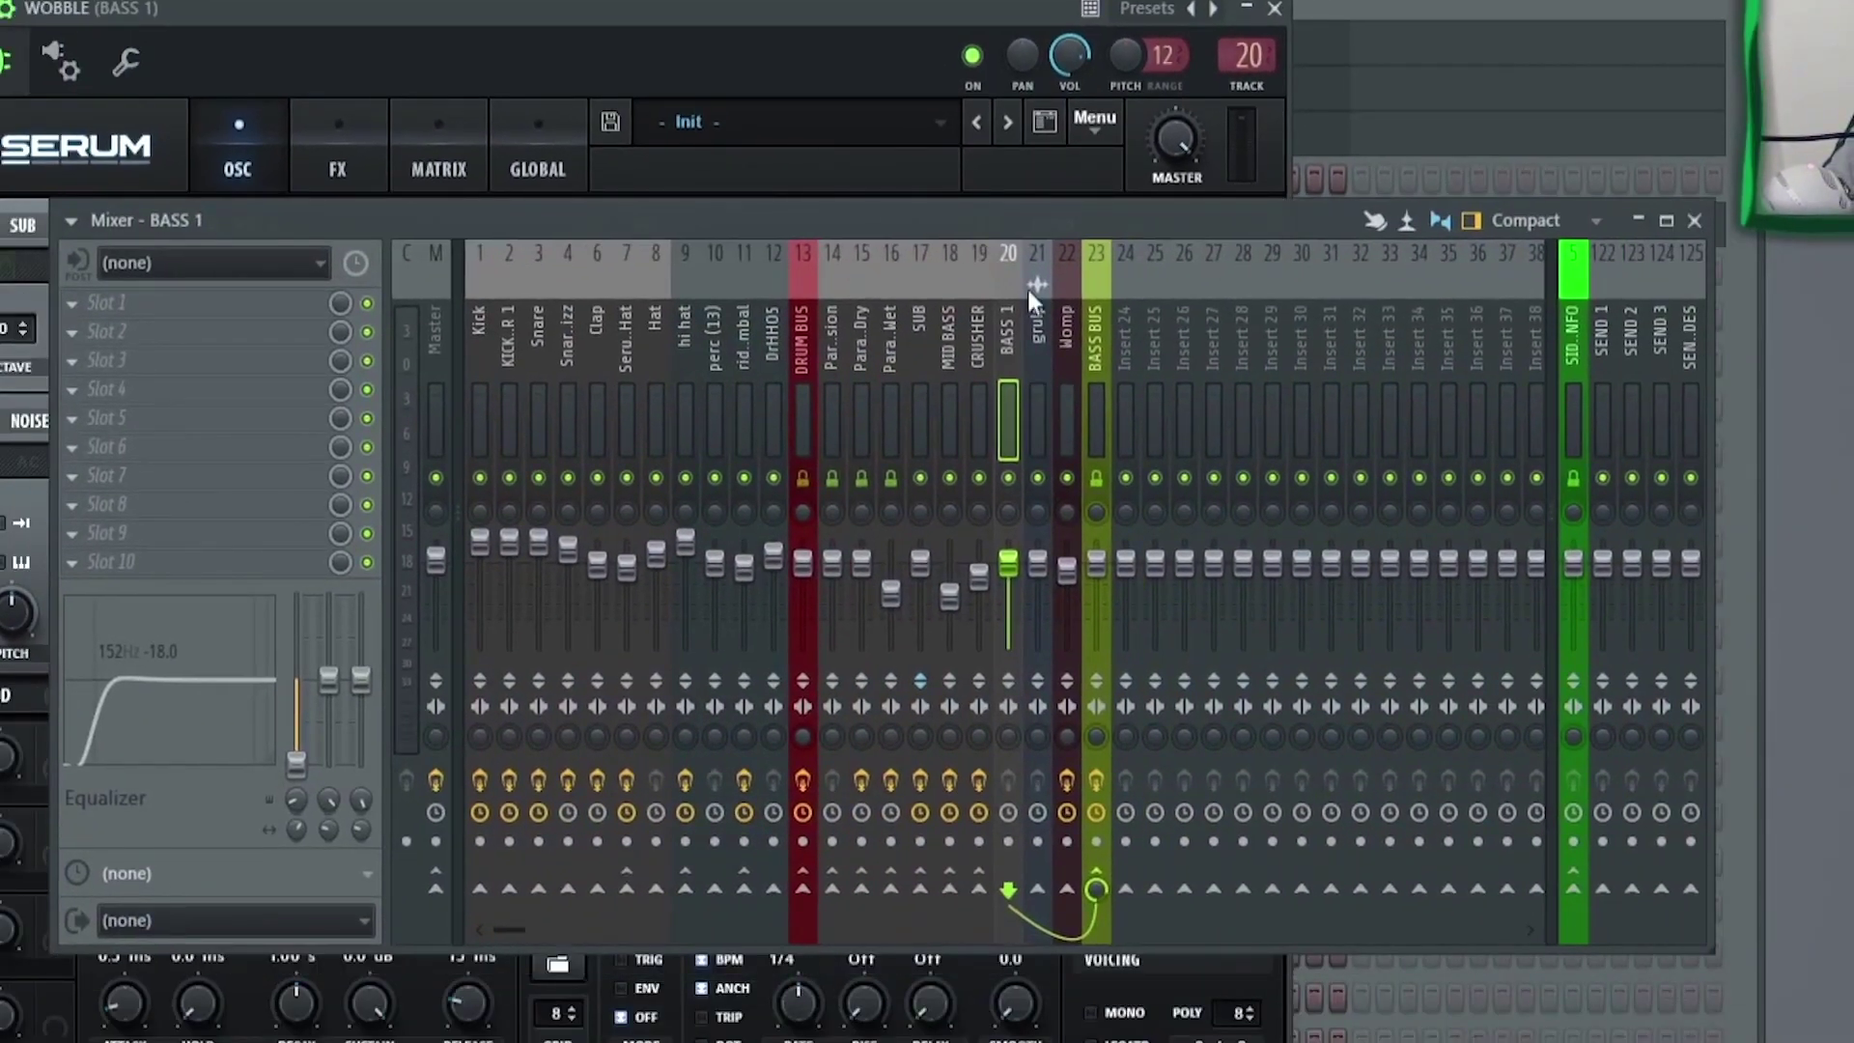
left_click_drag(1027, 290, 1000, 388)
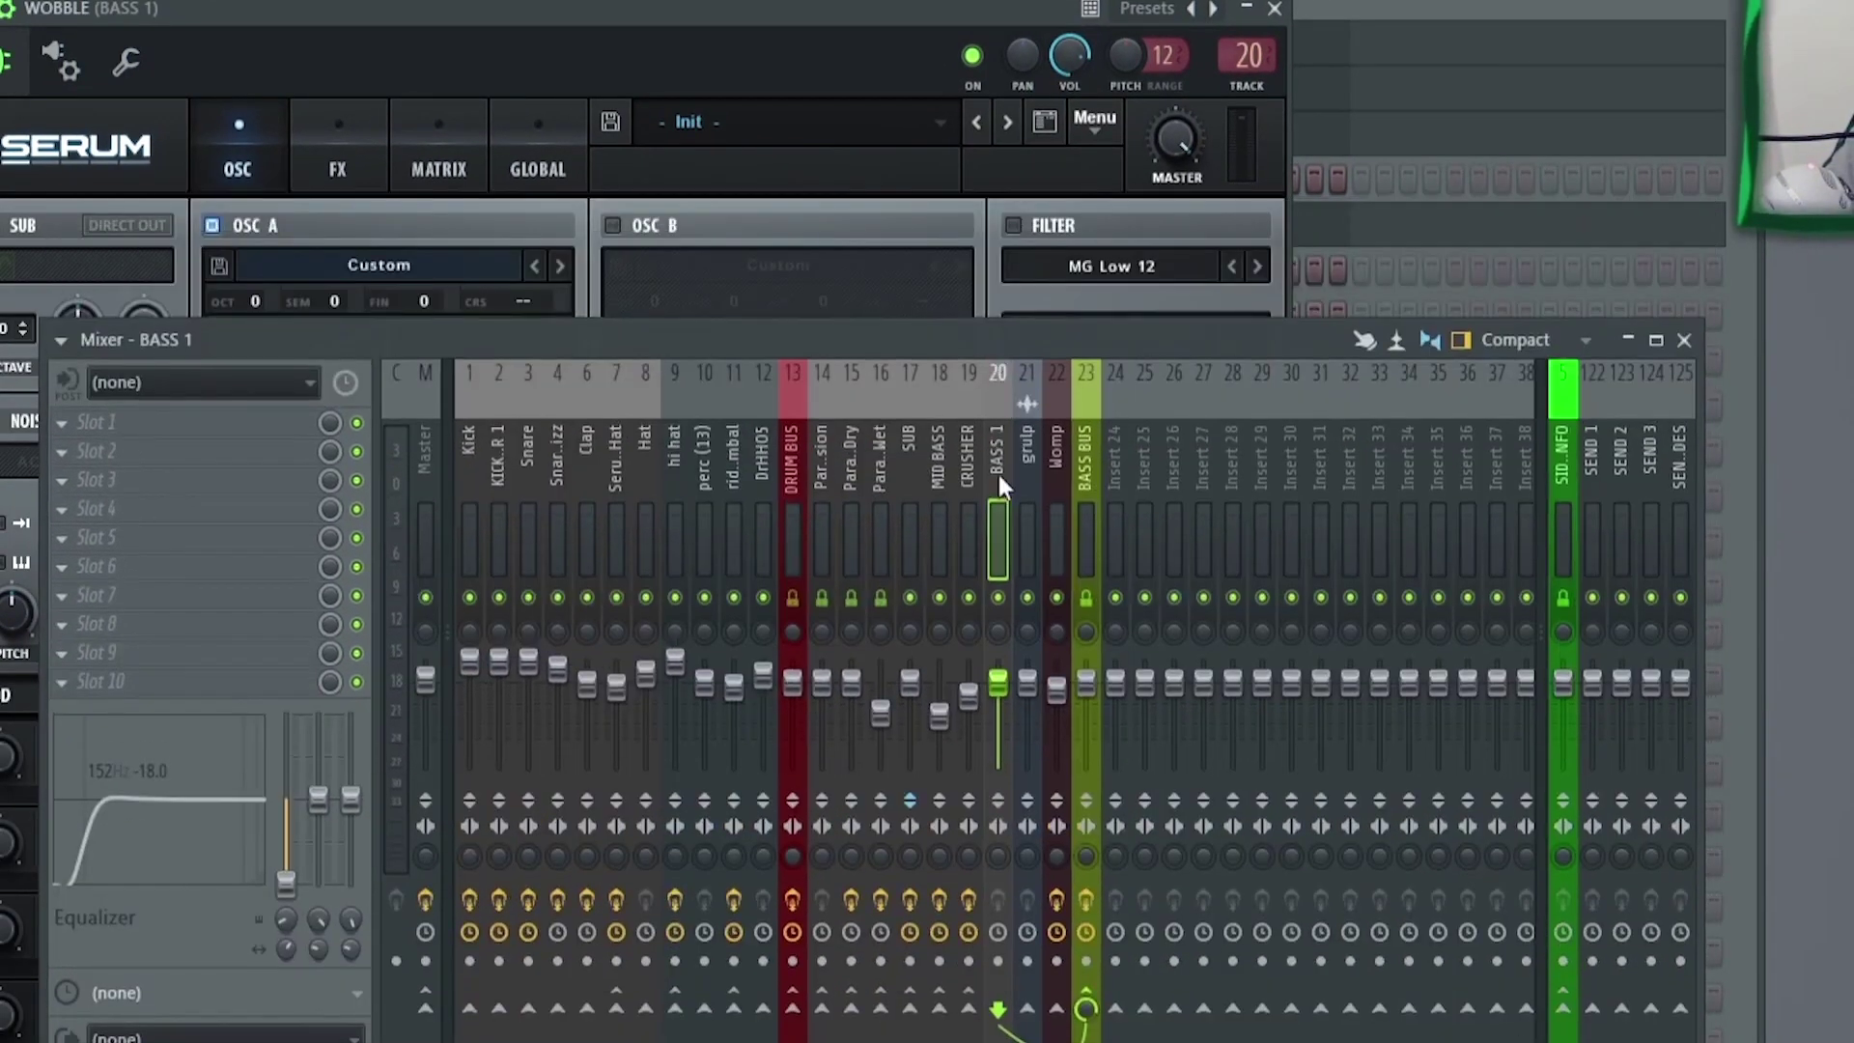
right_click(988, 425)
left_click(1122, 398)
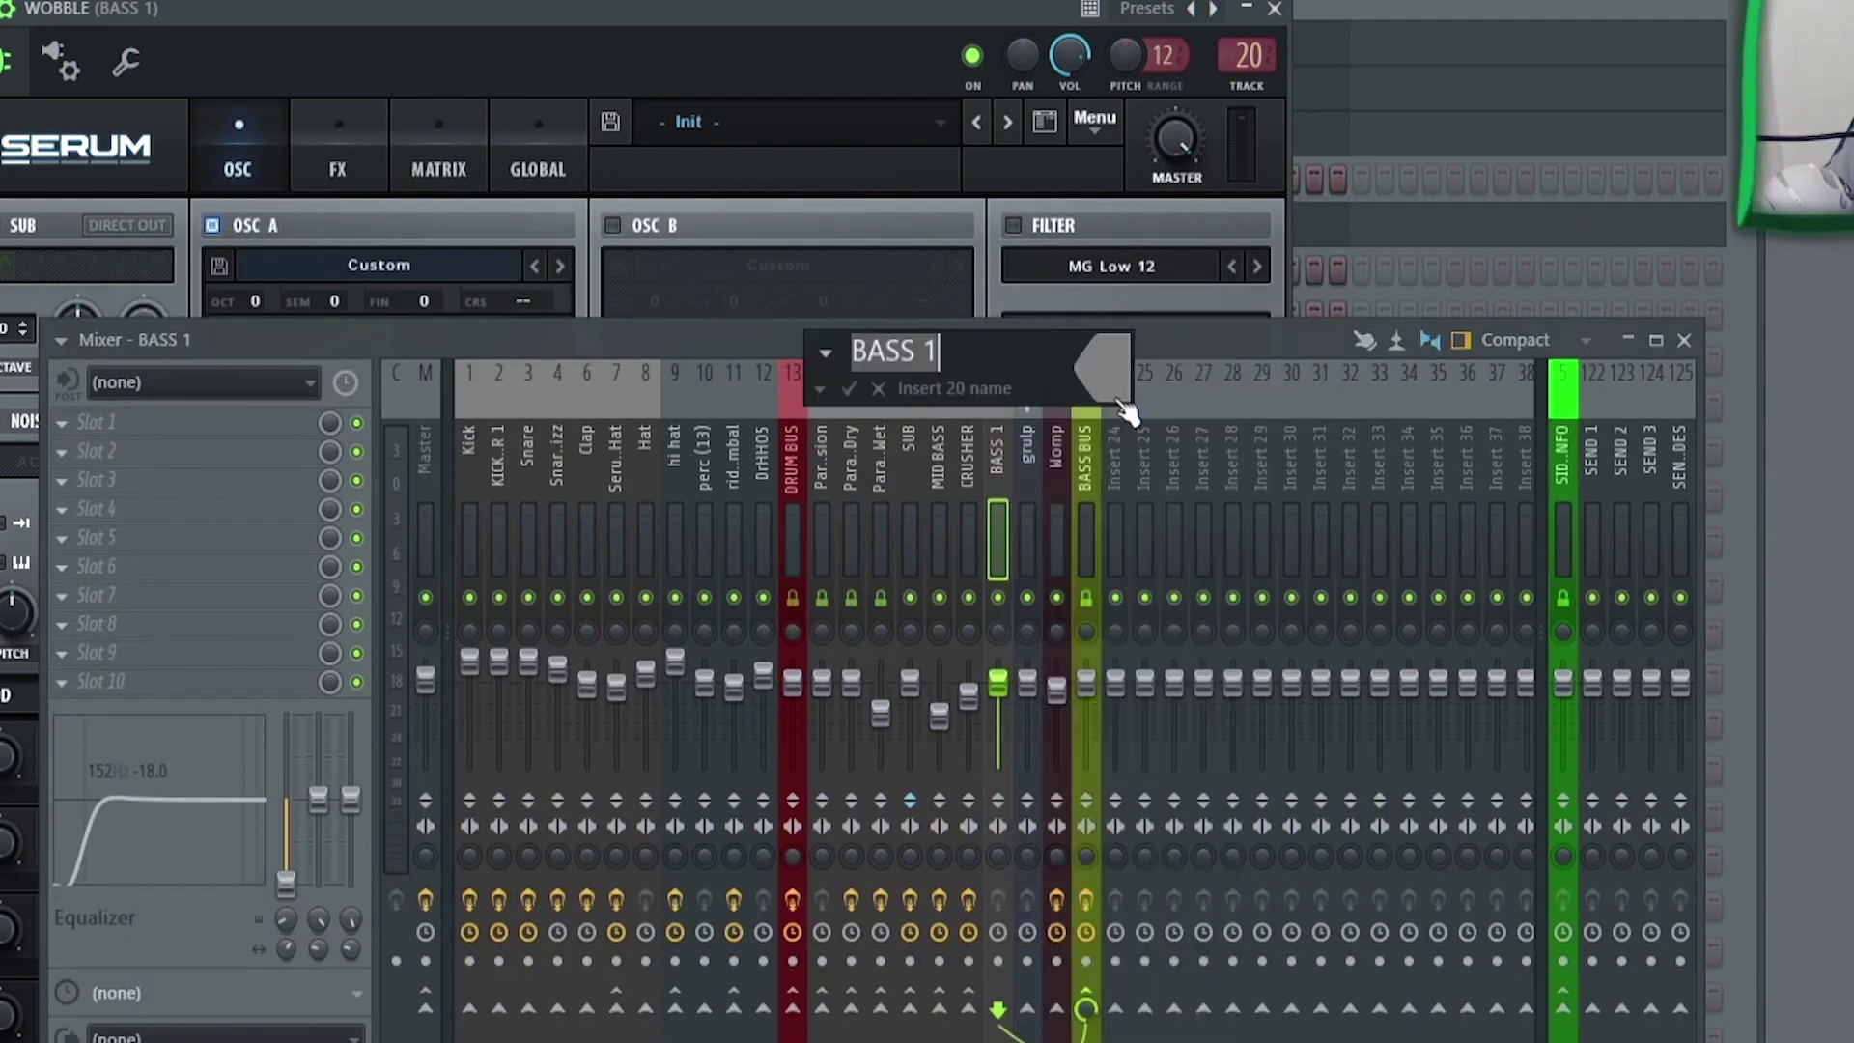
type("Wobble")
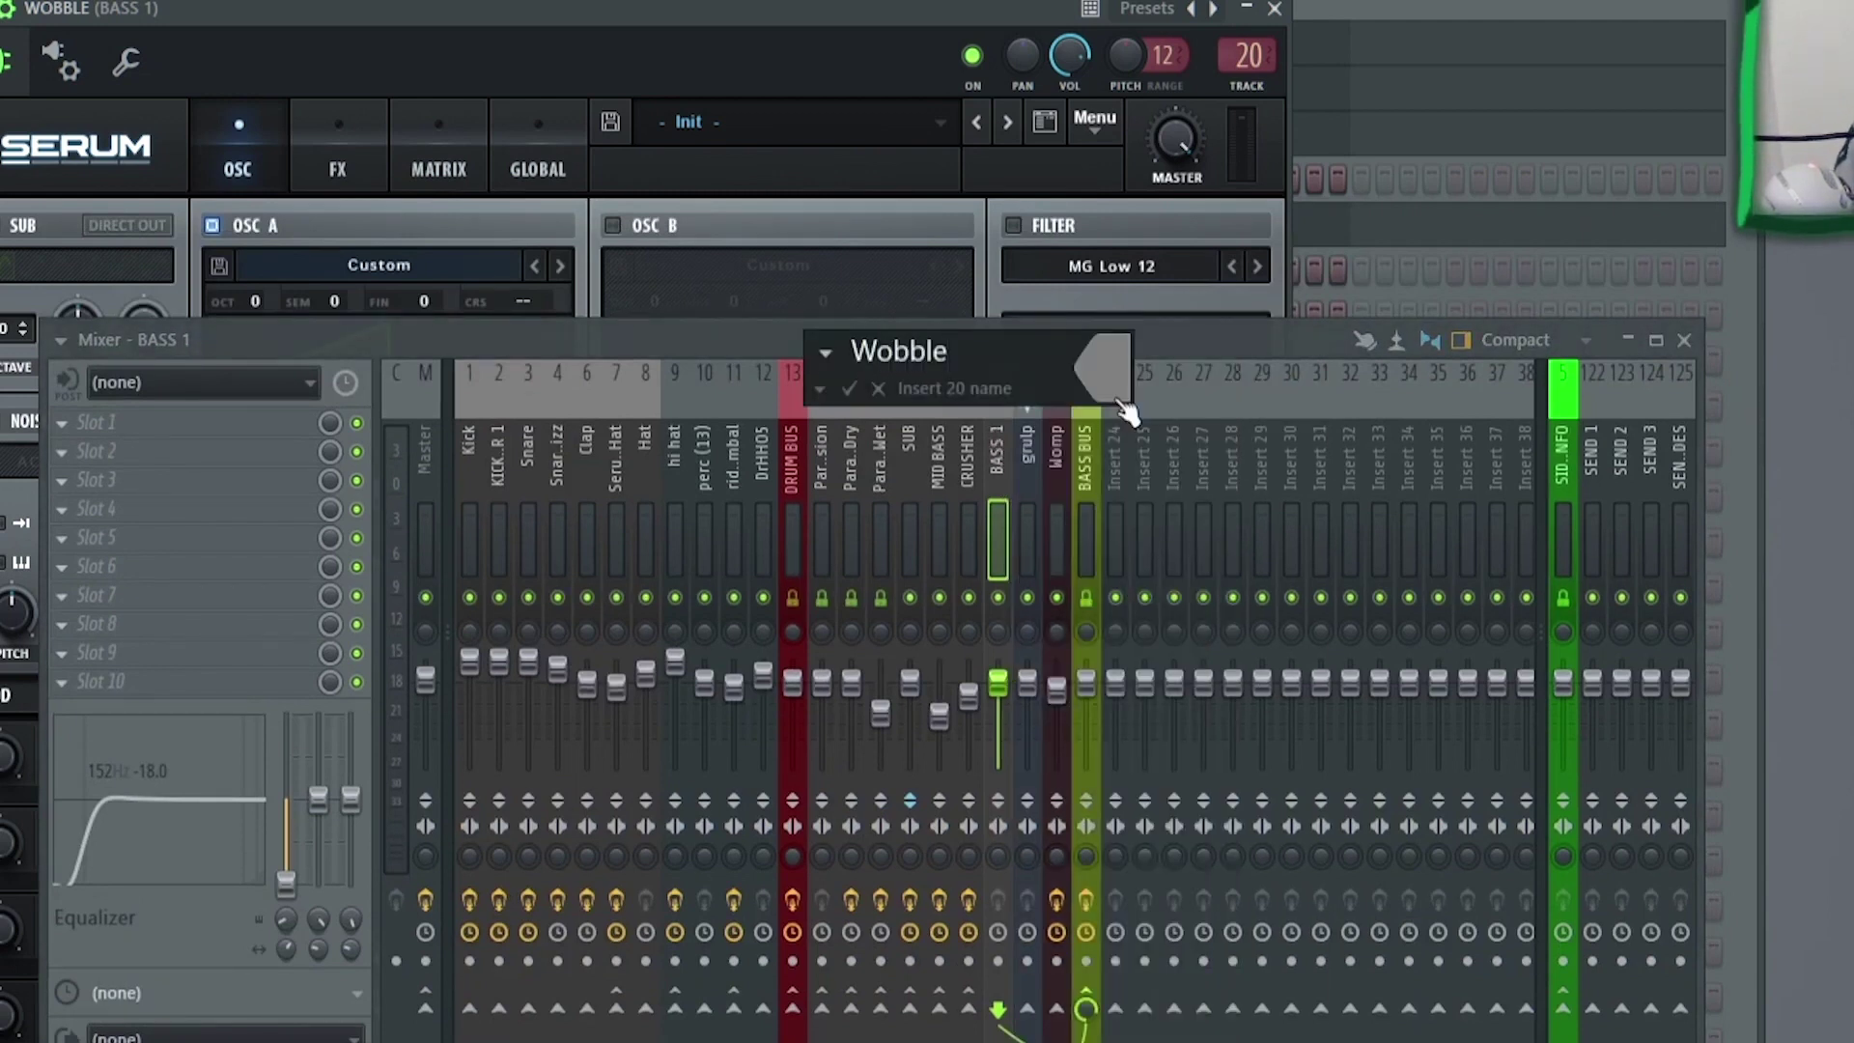
key("Return")
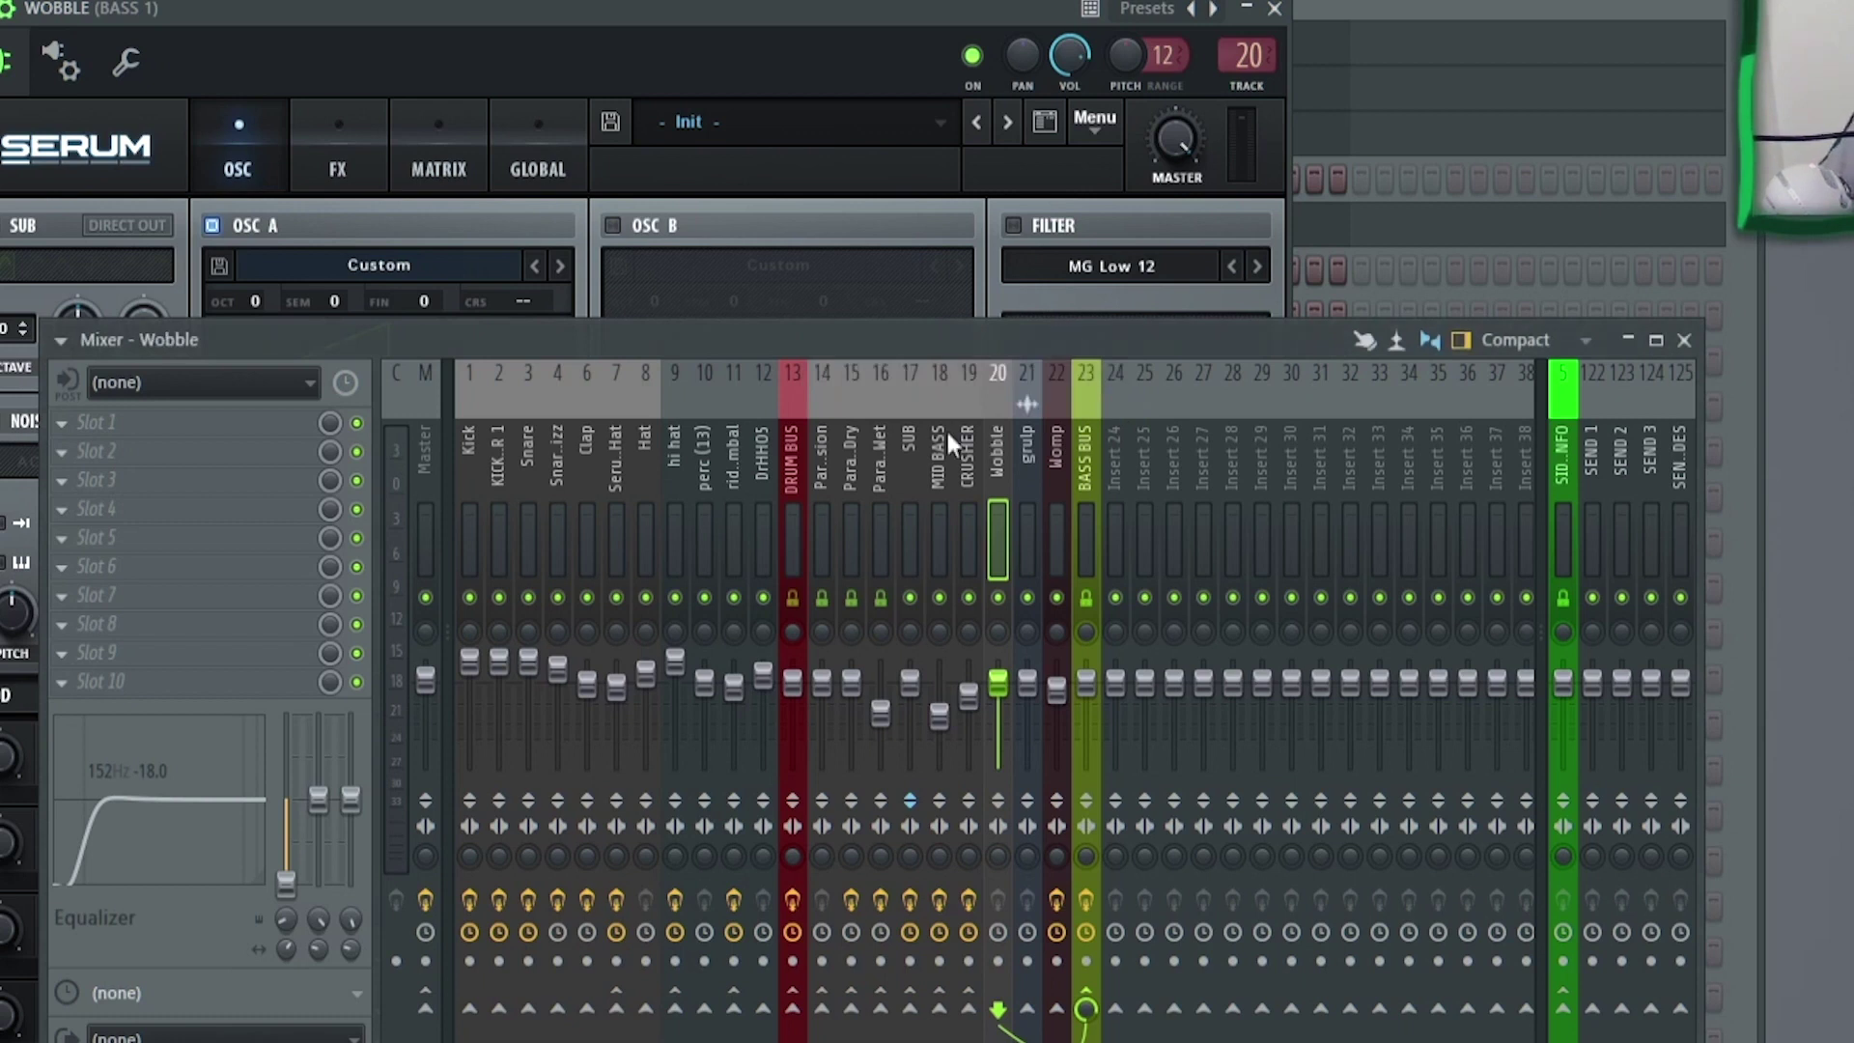
Reset the Wobble mixer track's equalizer to flat, look at the BASS BUS track and reselect Wobble.
right_click(285, 878)
left_click(326, 868)
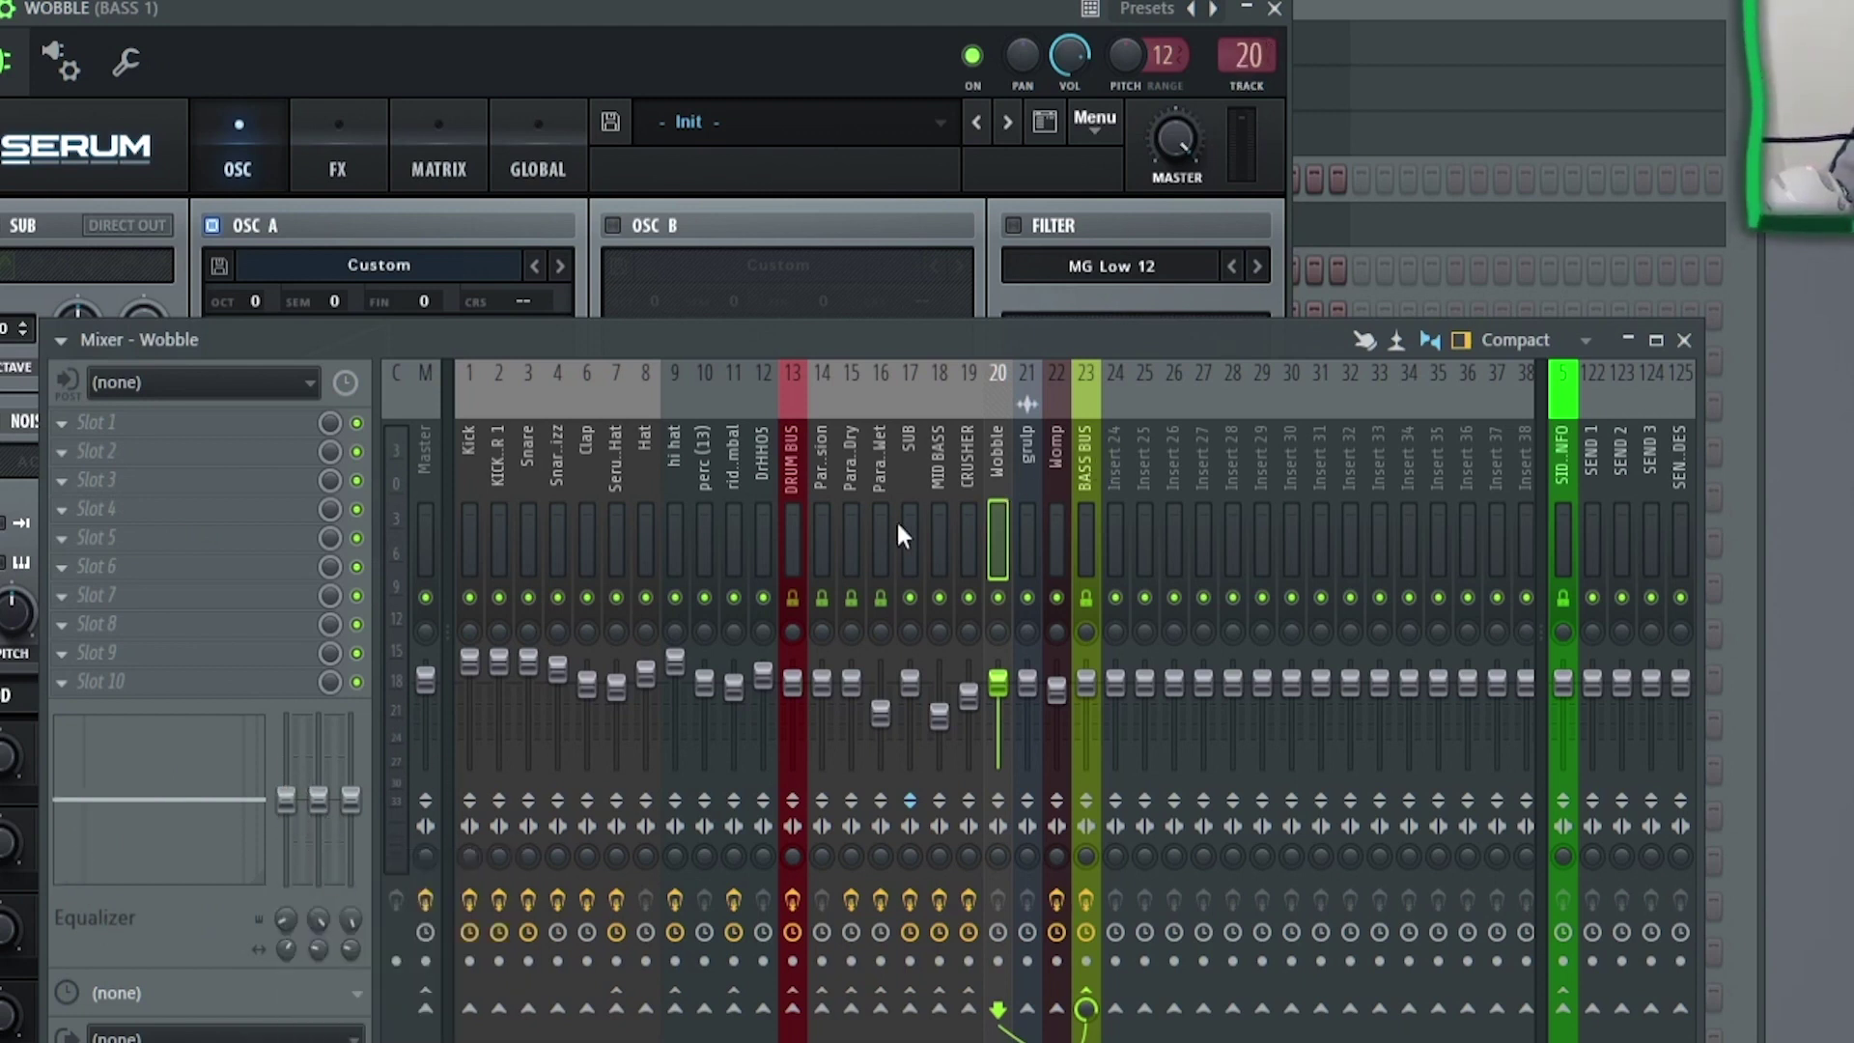
left_click(1087, 515)
left_click(998, 485)
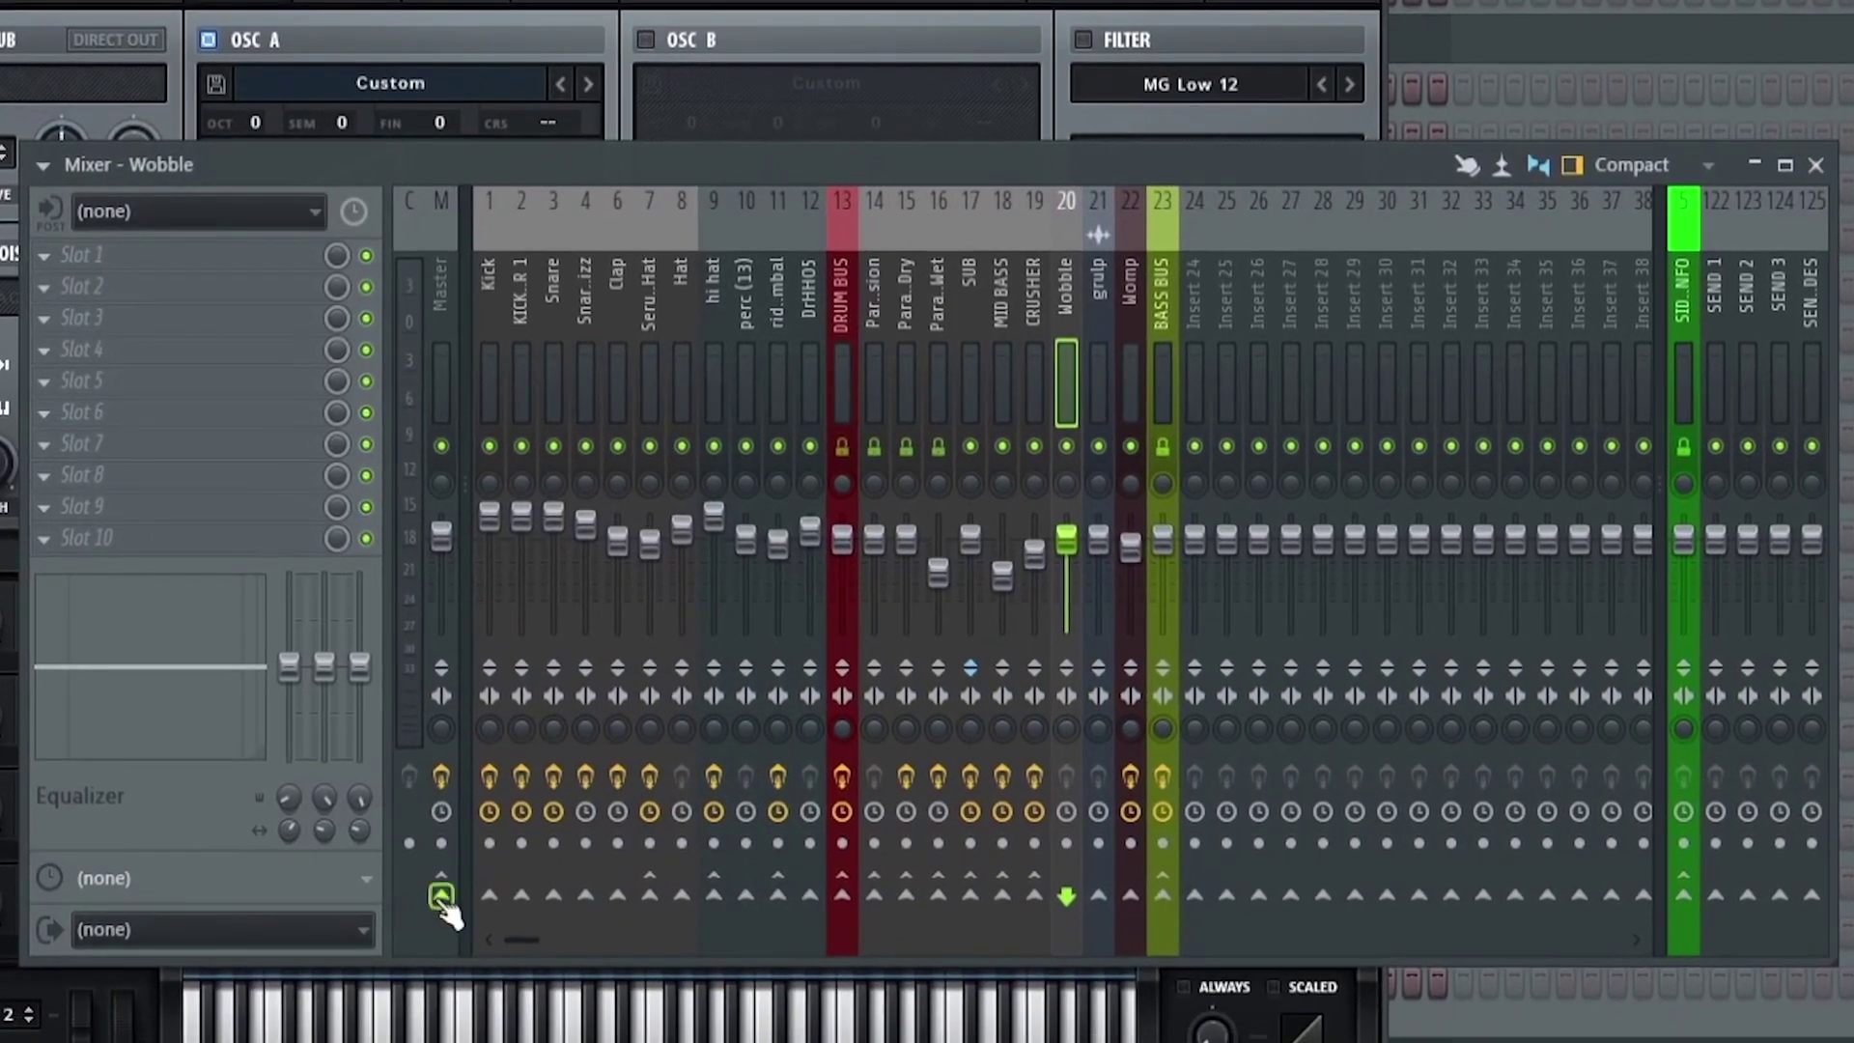
Disconnect the Wobble mixer track from the Master, compare it with the routing of Insert 25 and reselect Wobble.
left_click(441, 896)
left_click(1258, 275)
left_click(1239, 289)
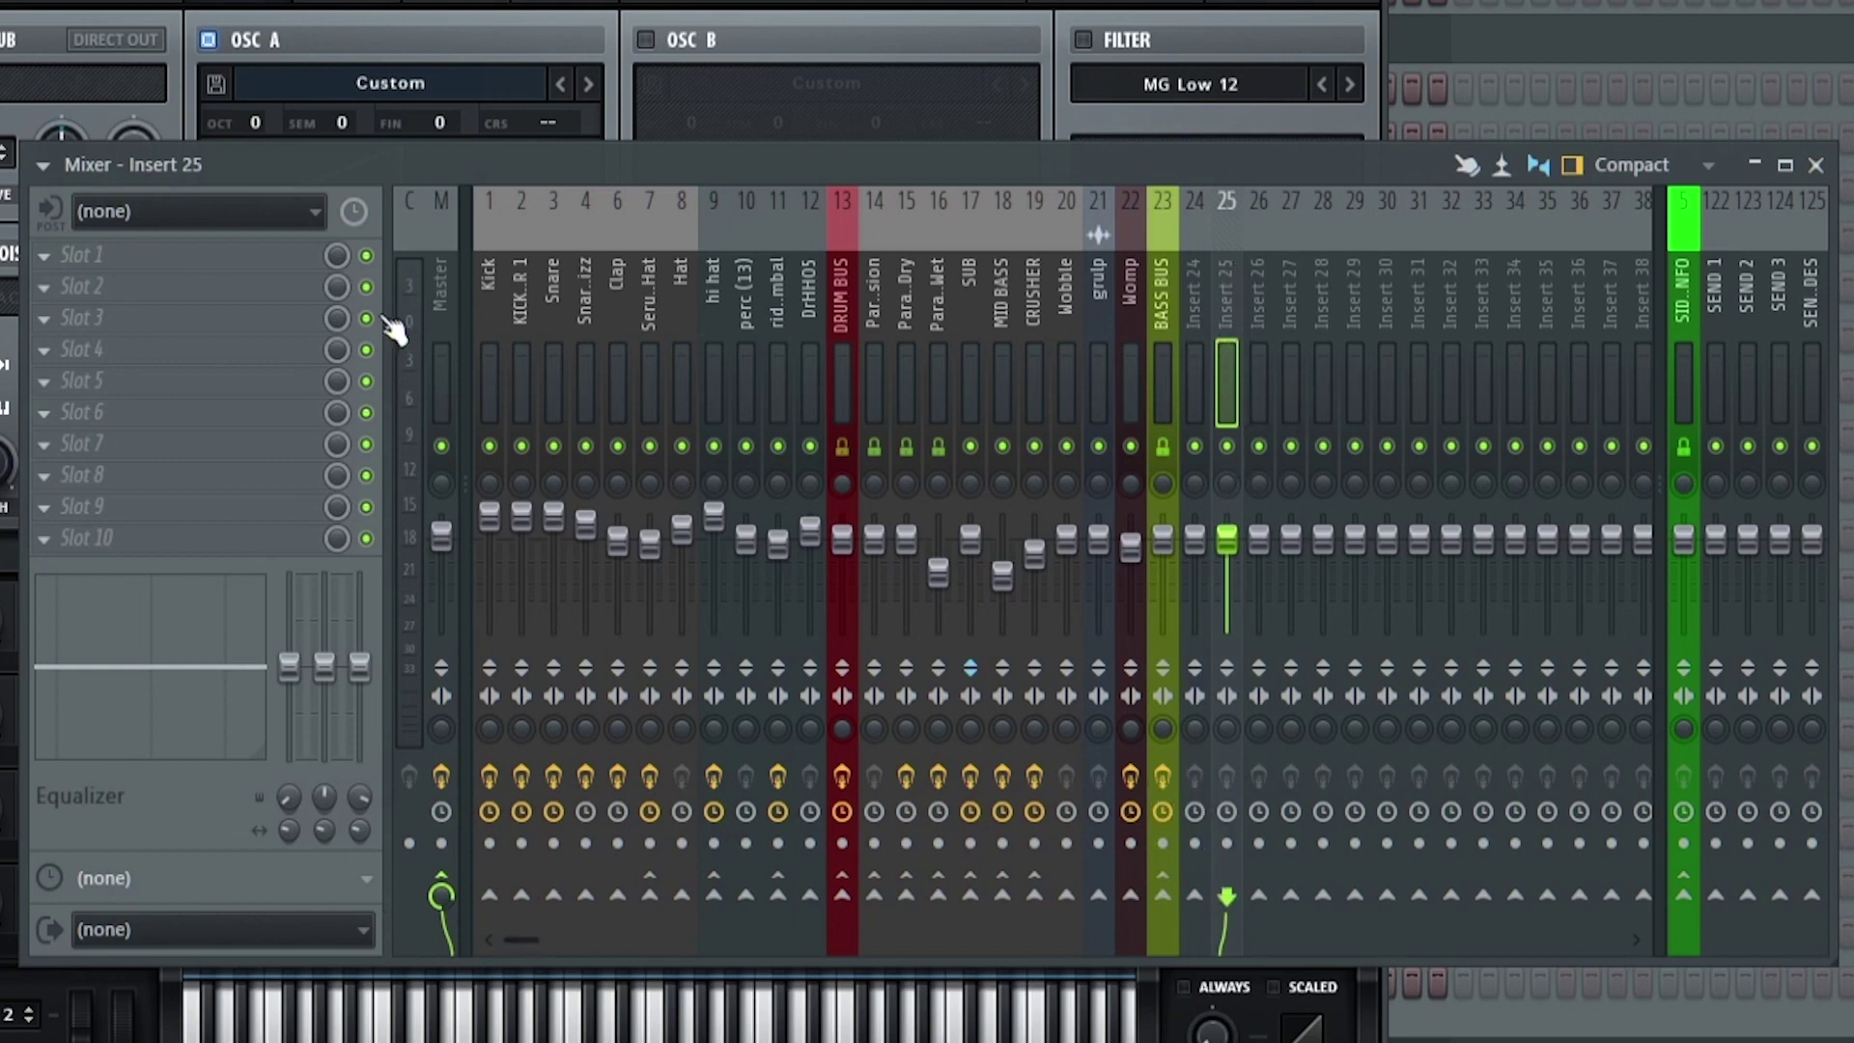
left_click(1072, 338)
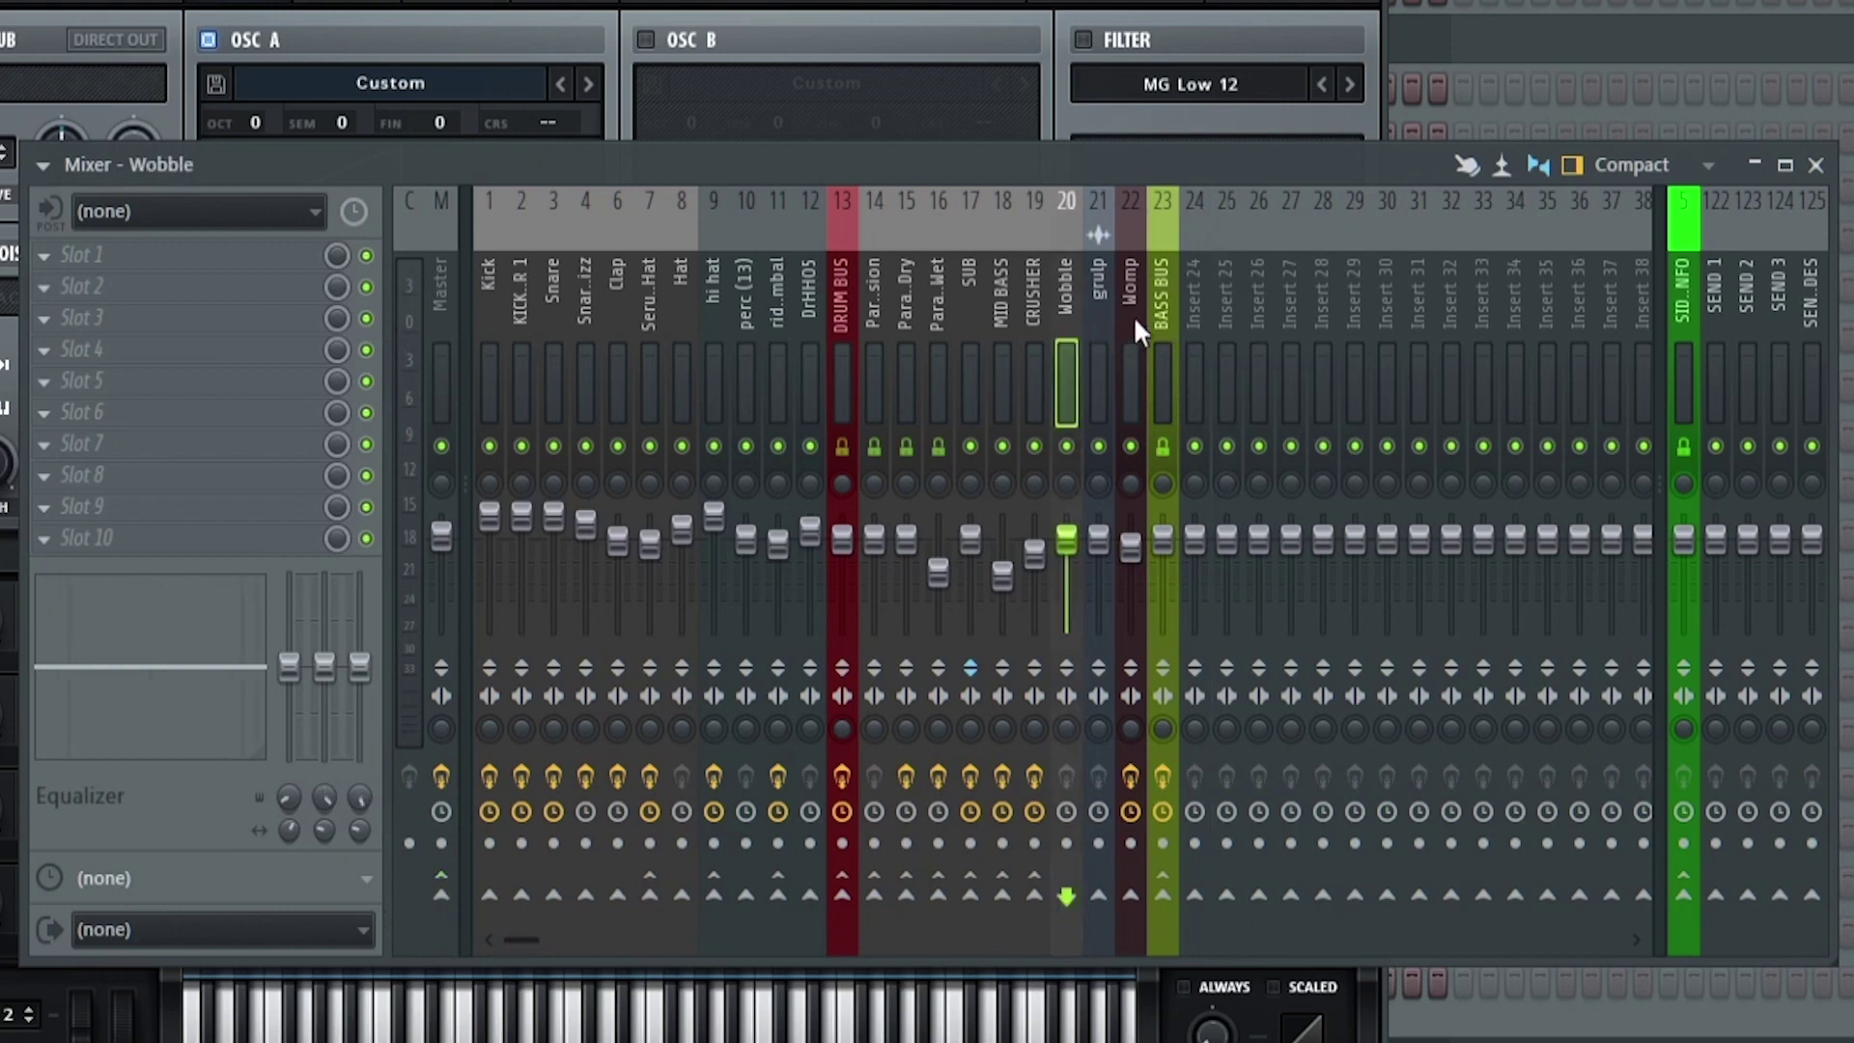
right_click(1157, 251)
left_click(1244, 262)
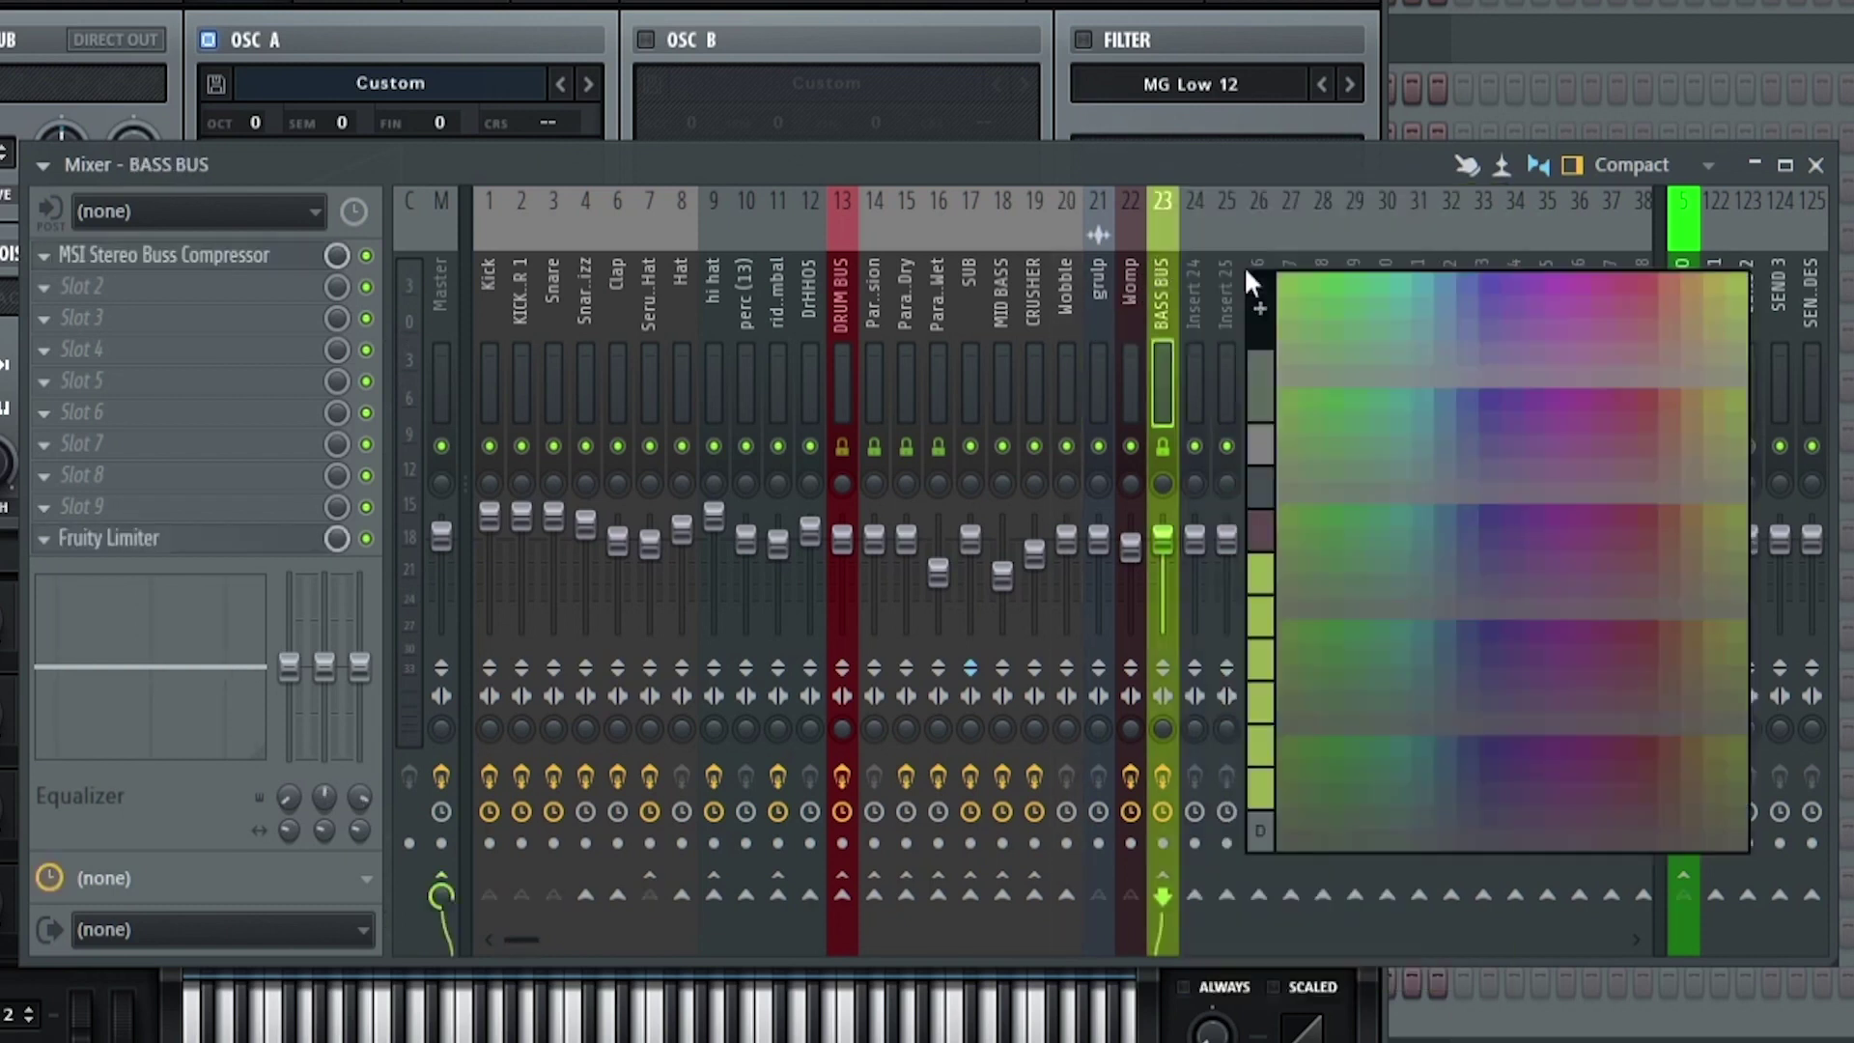
right_click(1180, 278)
left_click(1151, 284)
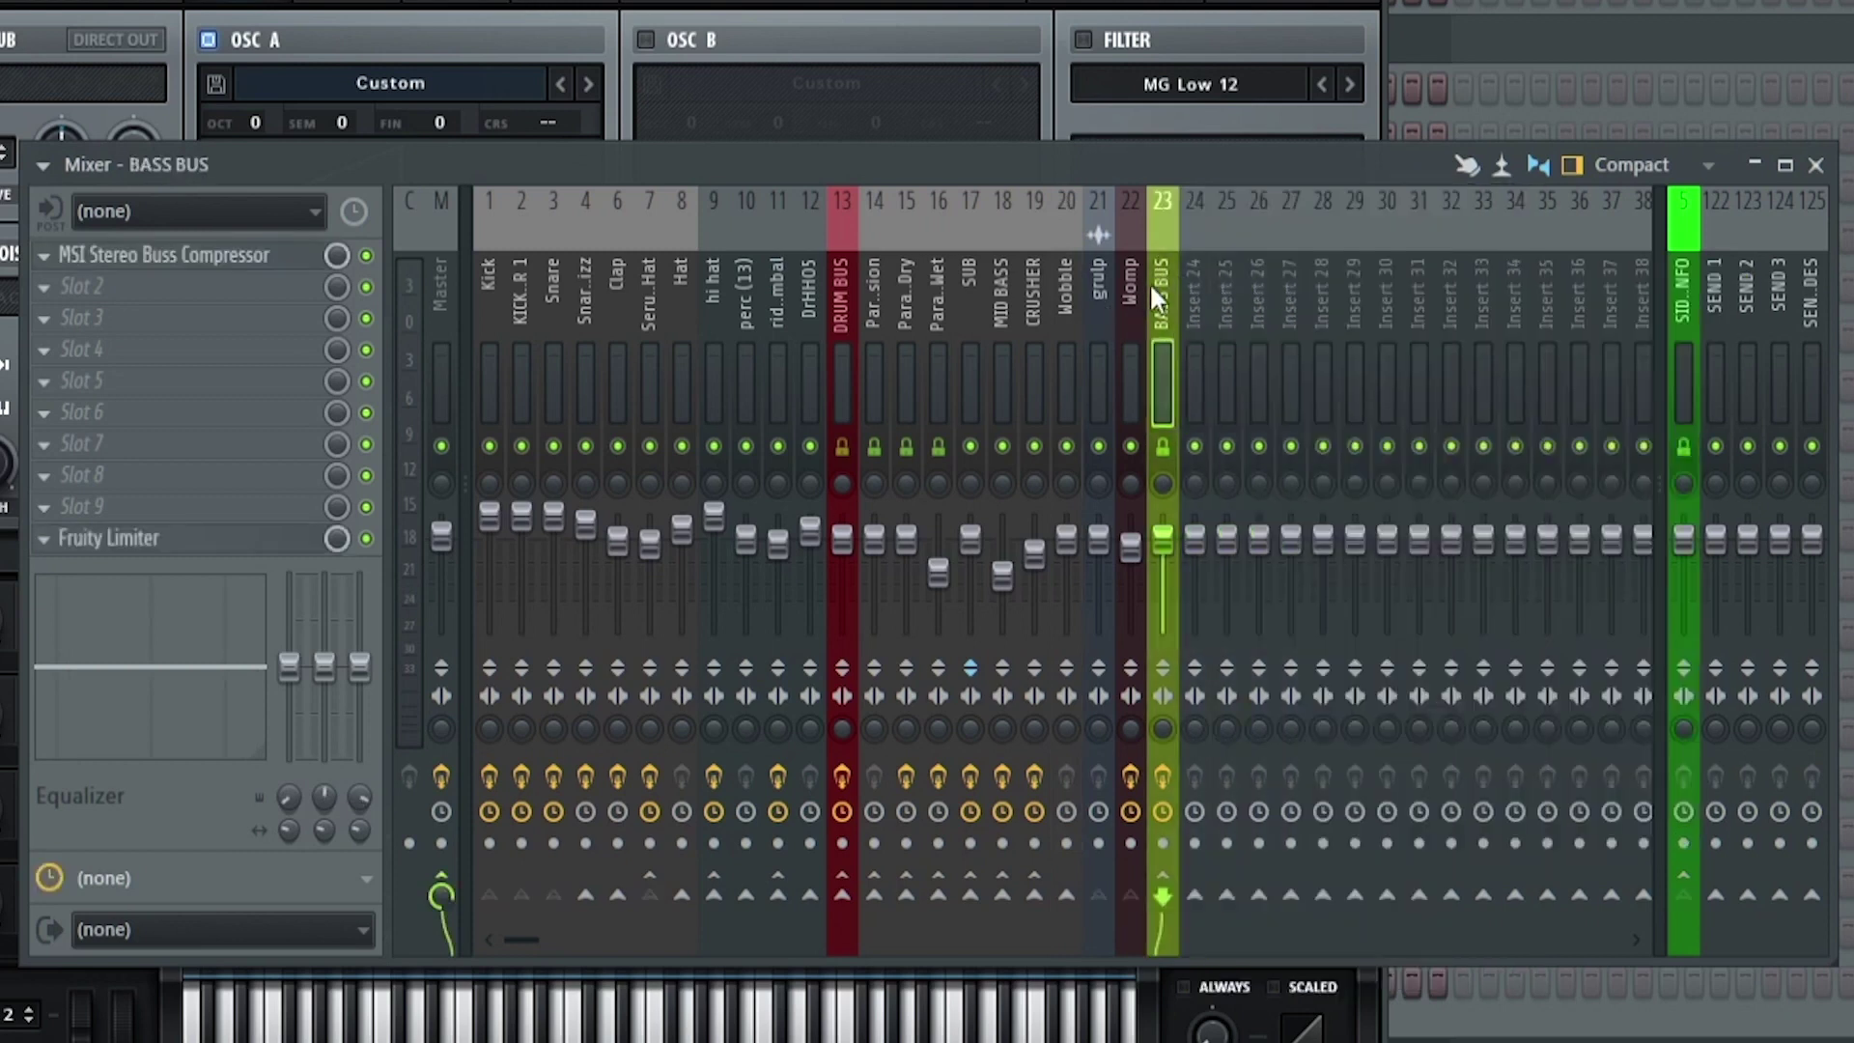
Route the Wobble mixer track to the BASS BUS and check the new connection.
left_click(1068, 329)
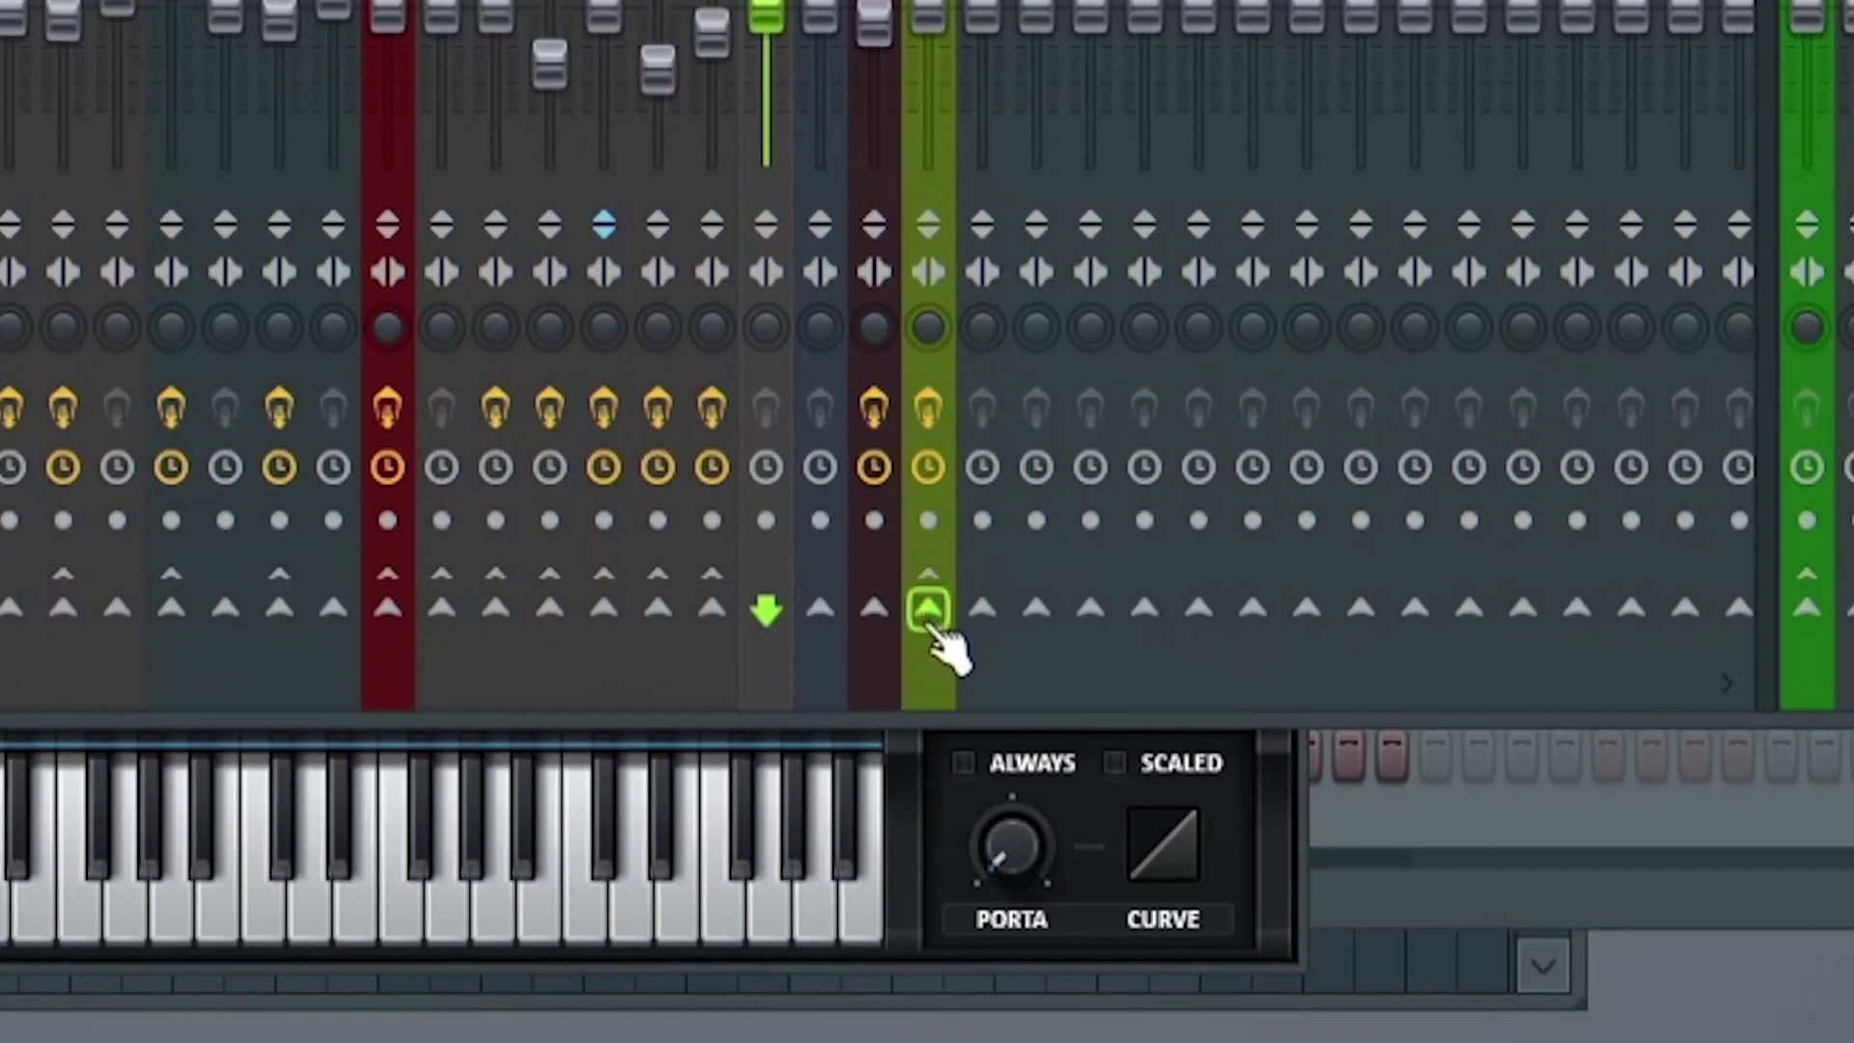
left_click(929, 618)
left_click(1043, 232)
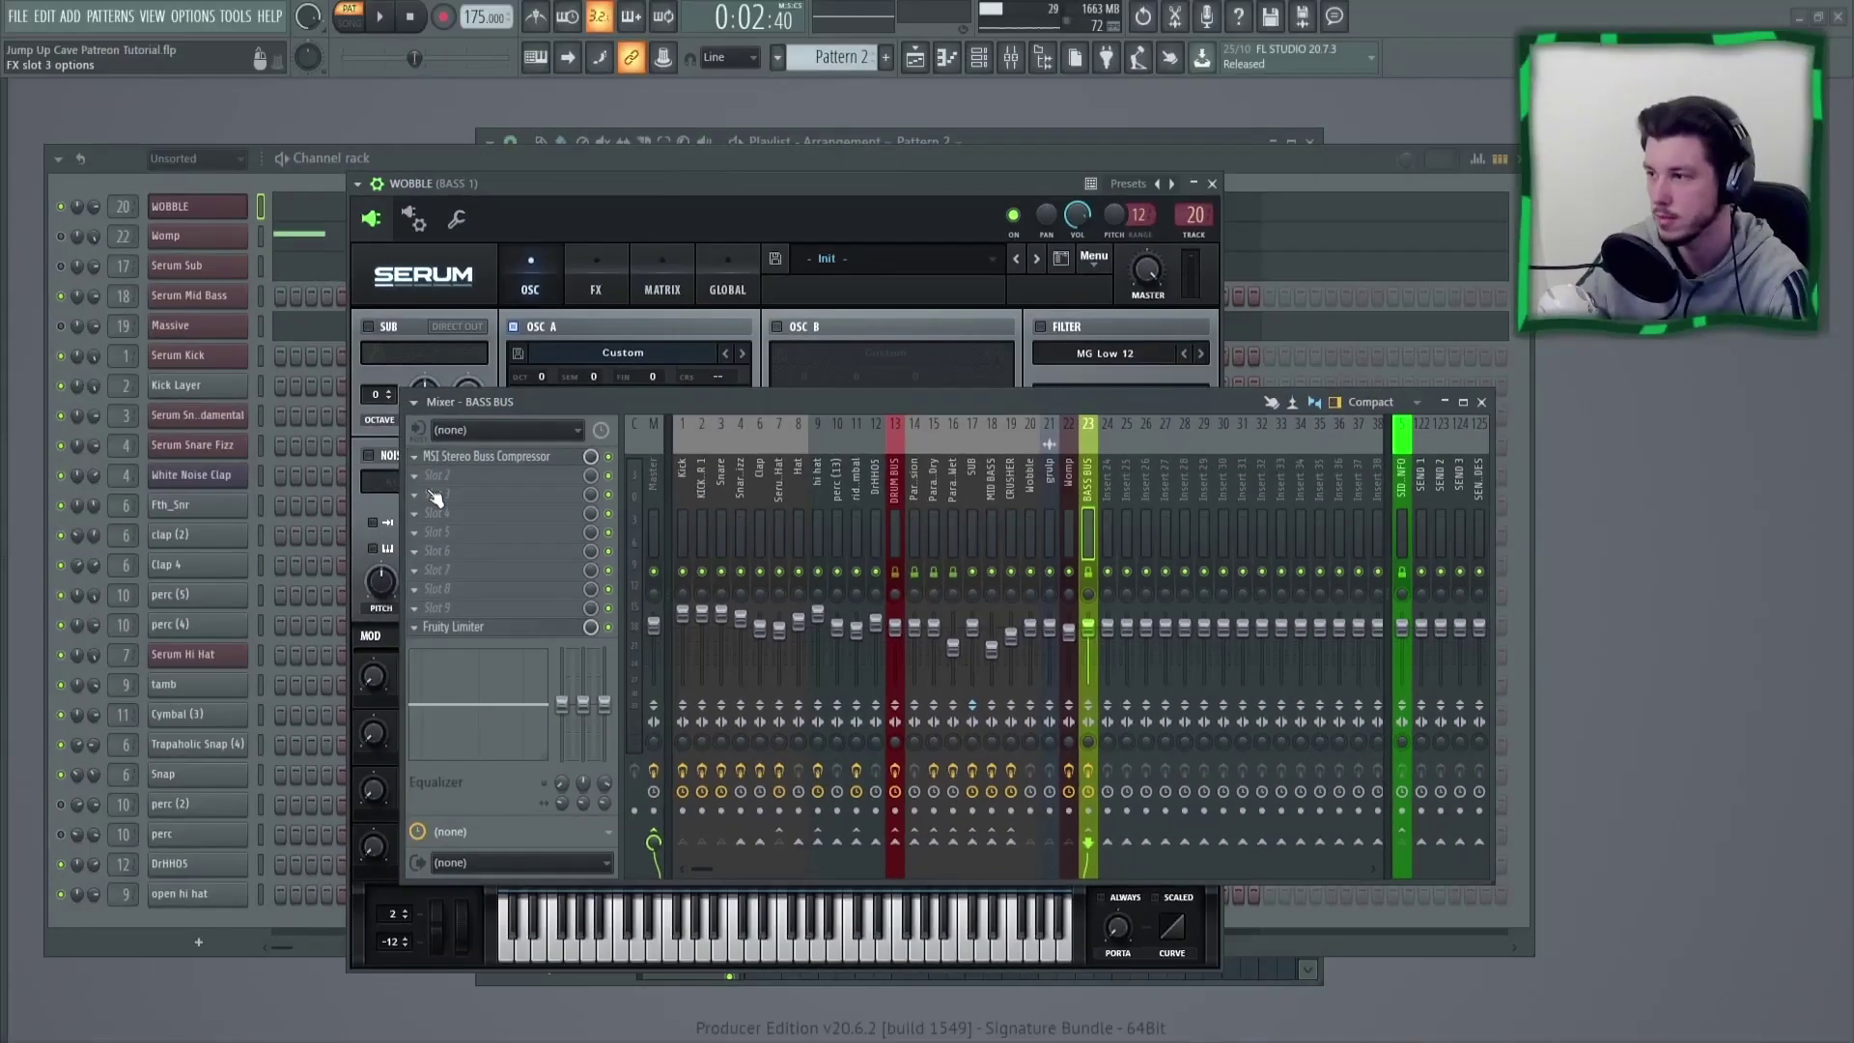
left_click(1030, 478)
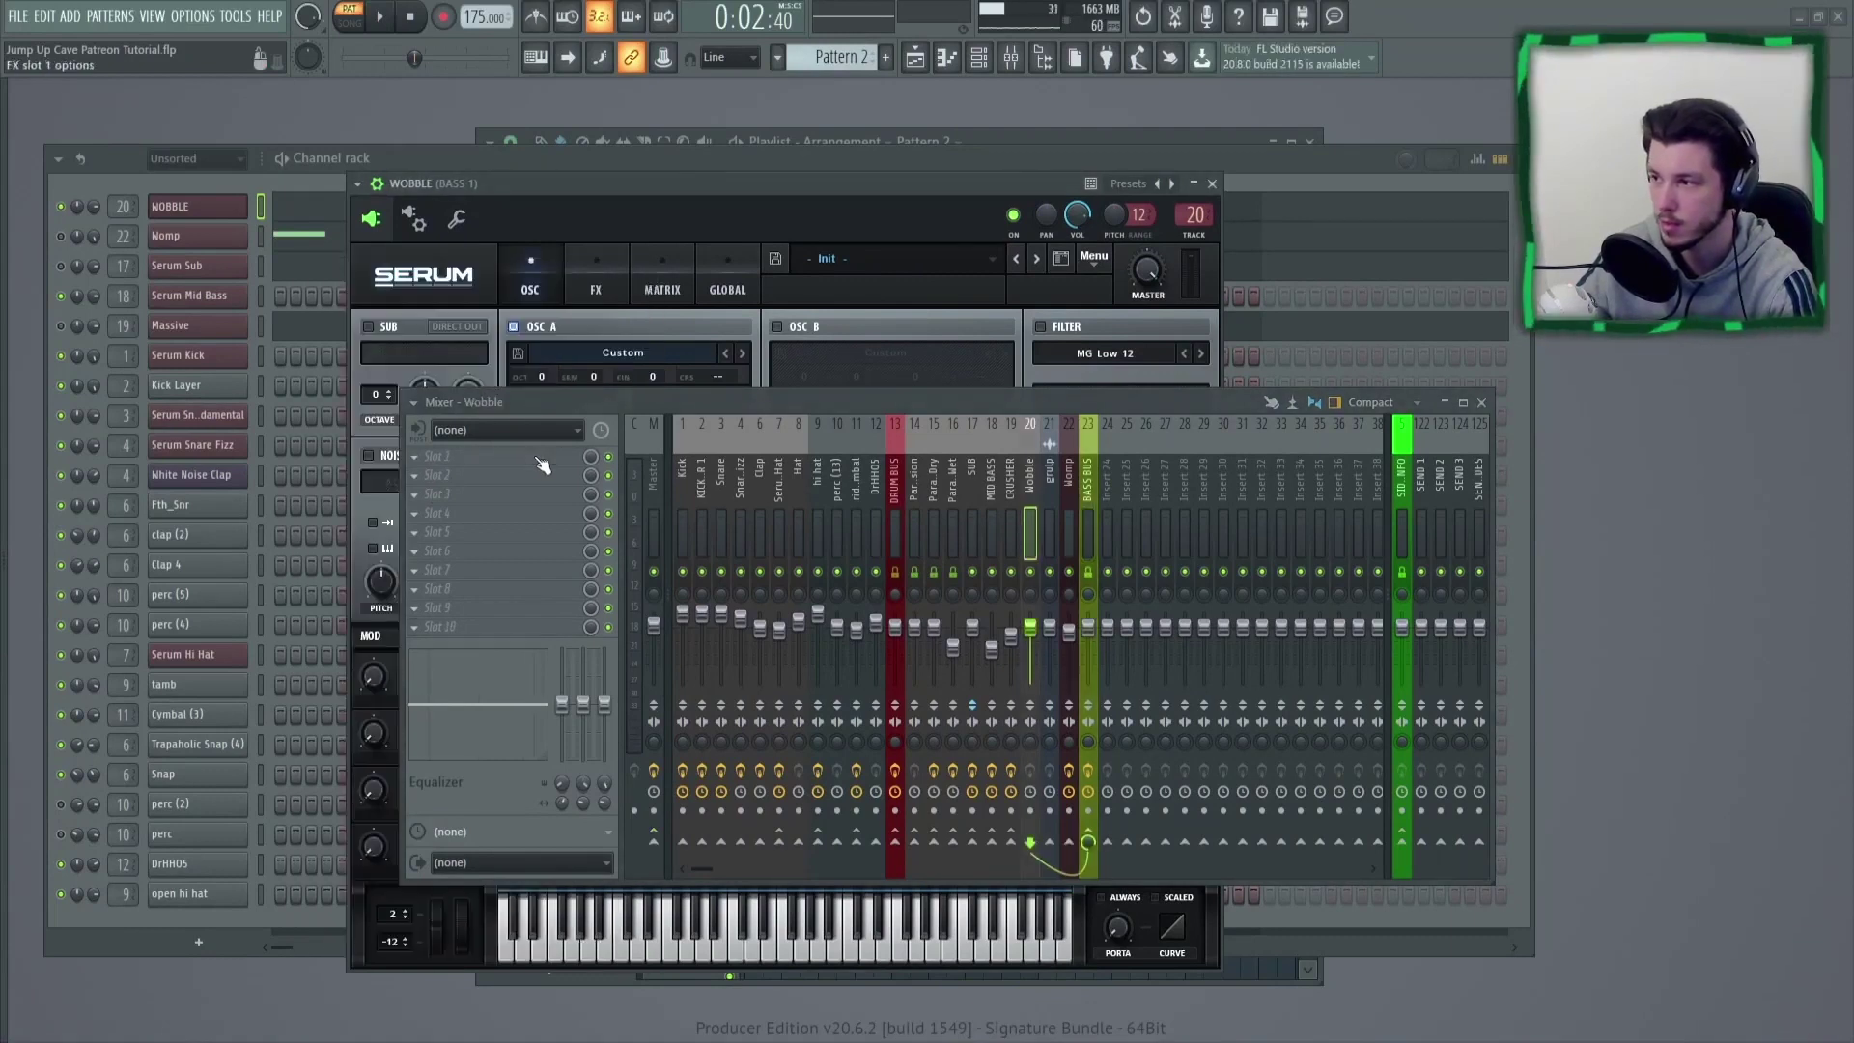
Compare the routing of the Wobble, grulp and BASS BUS mixer tracks.
left_click(1064, 516)
left_click(1023, 508)
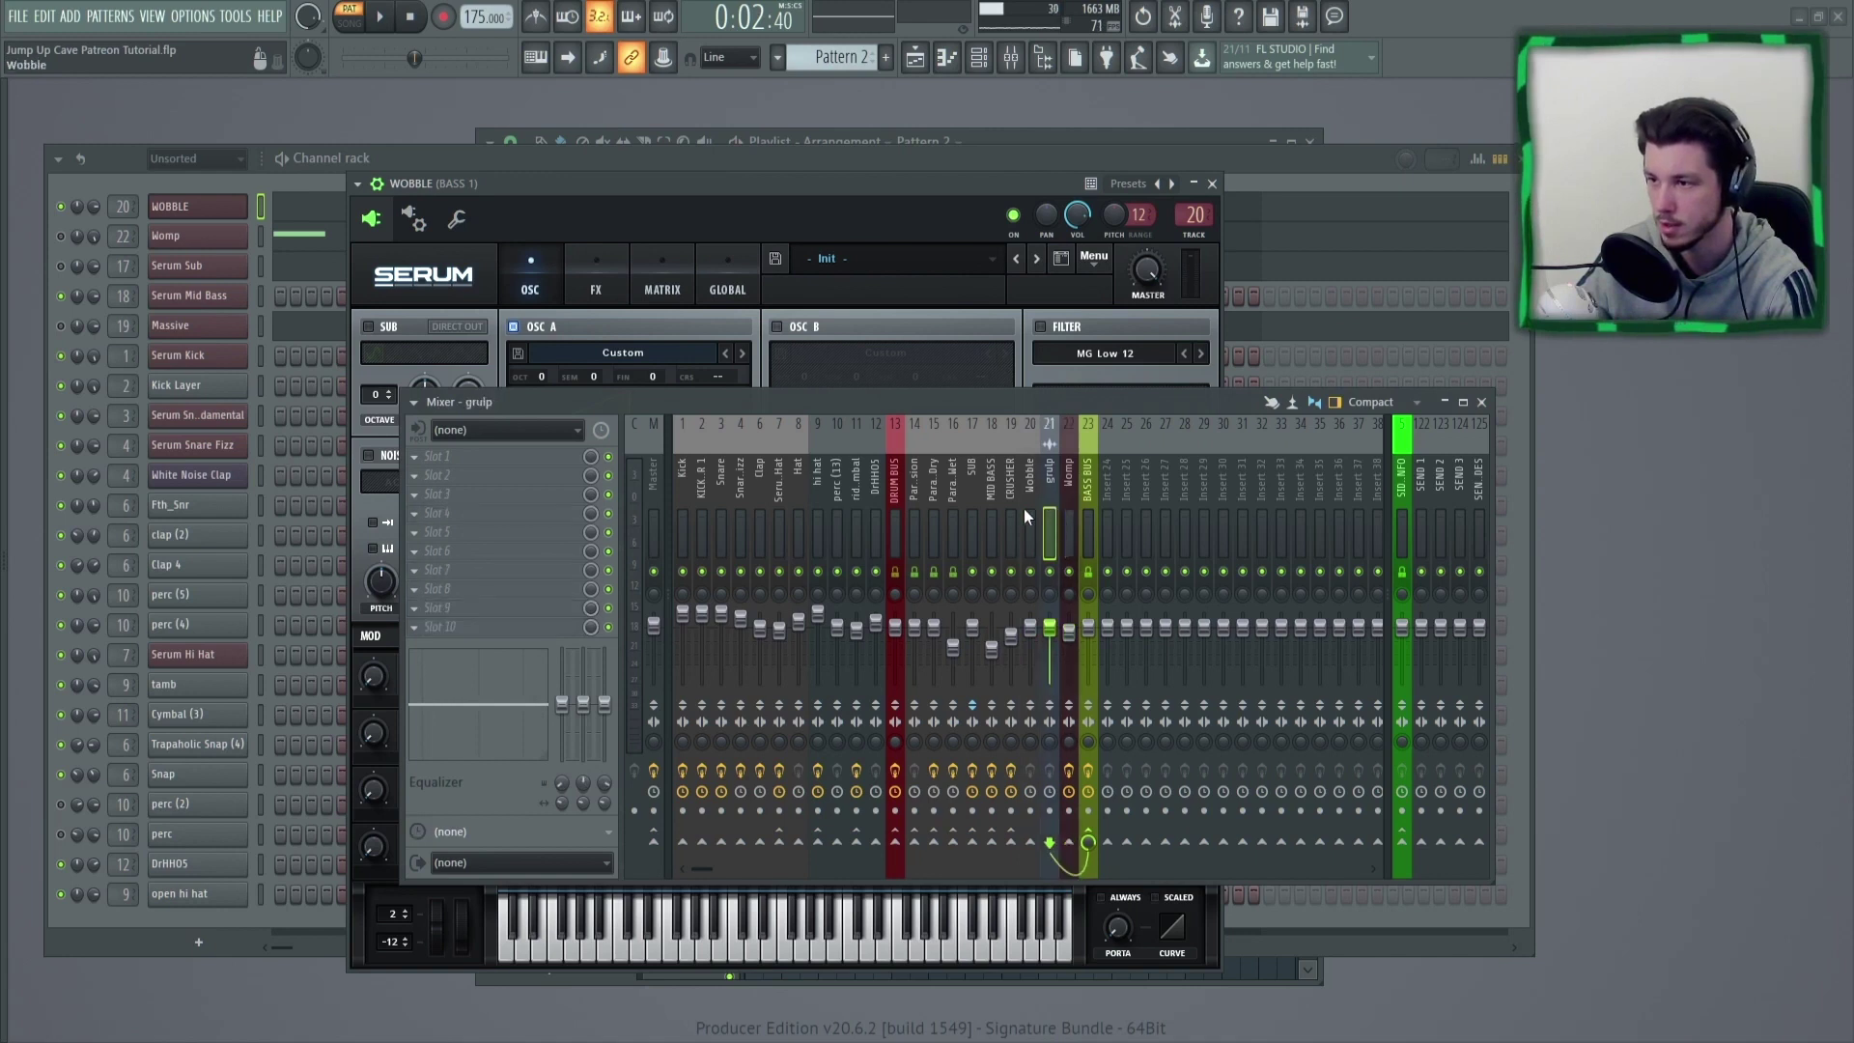
left_click(1059, 513)
left_click(1029, 516)
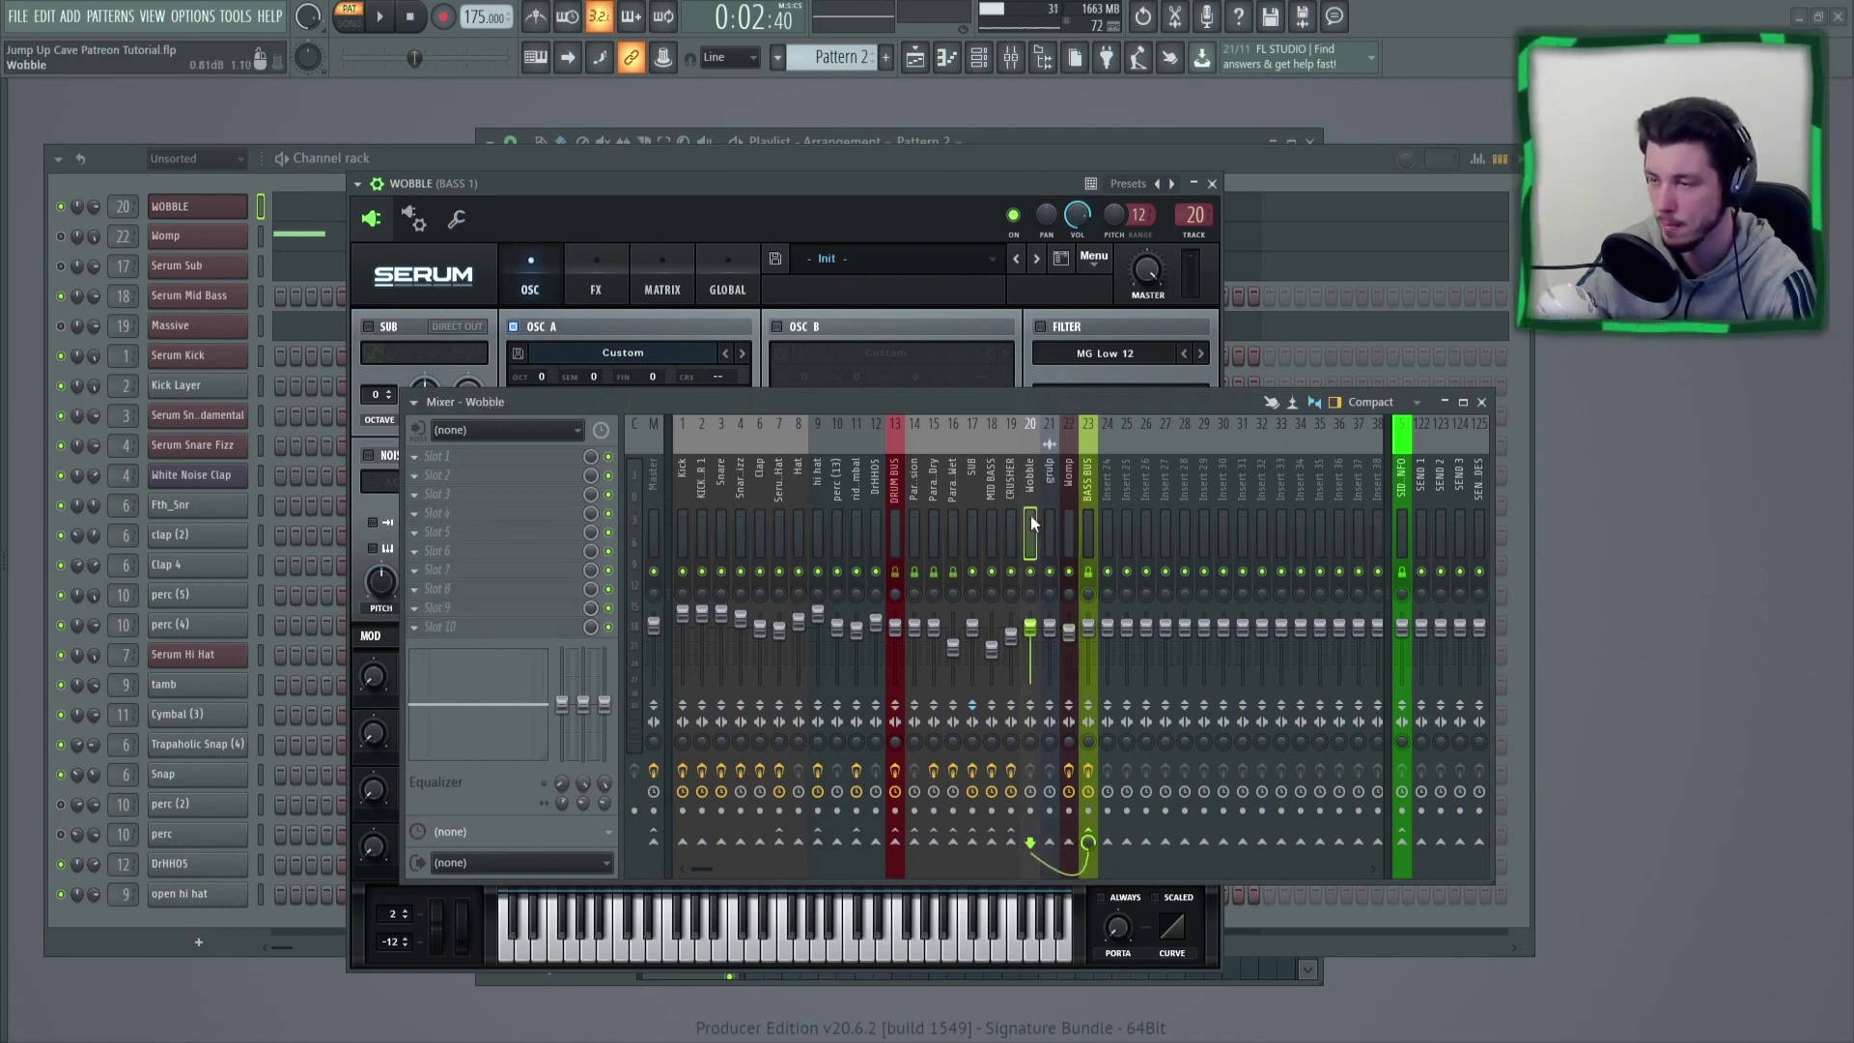
left_click(1061, 513)
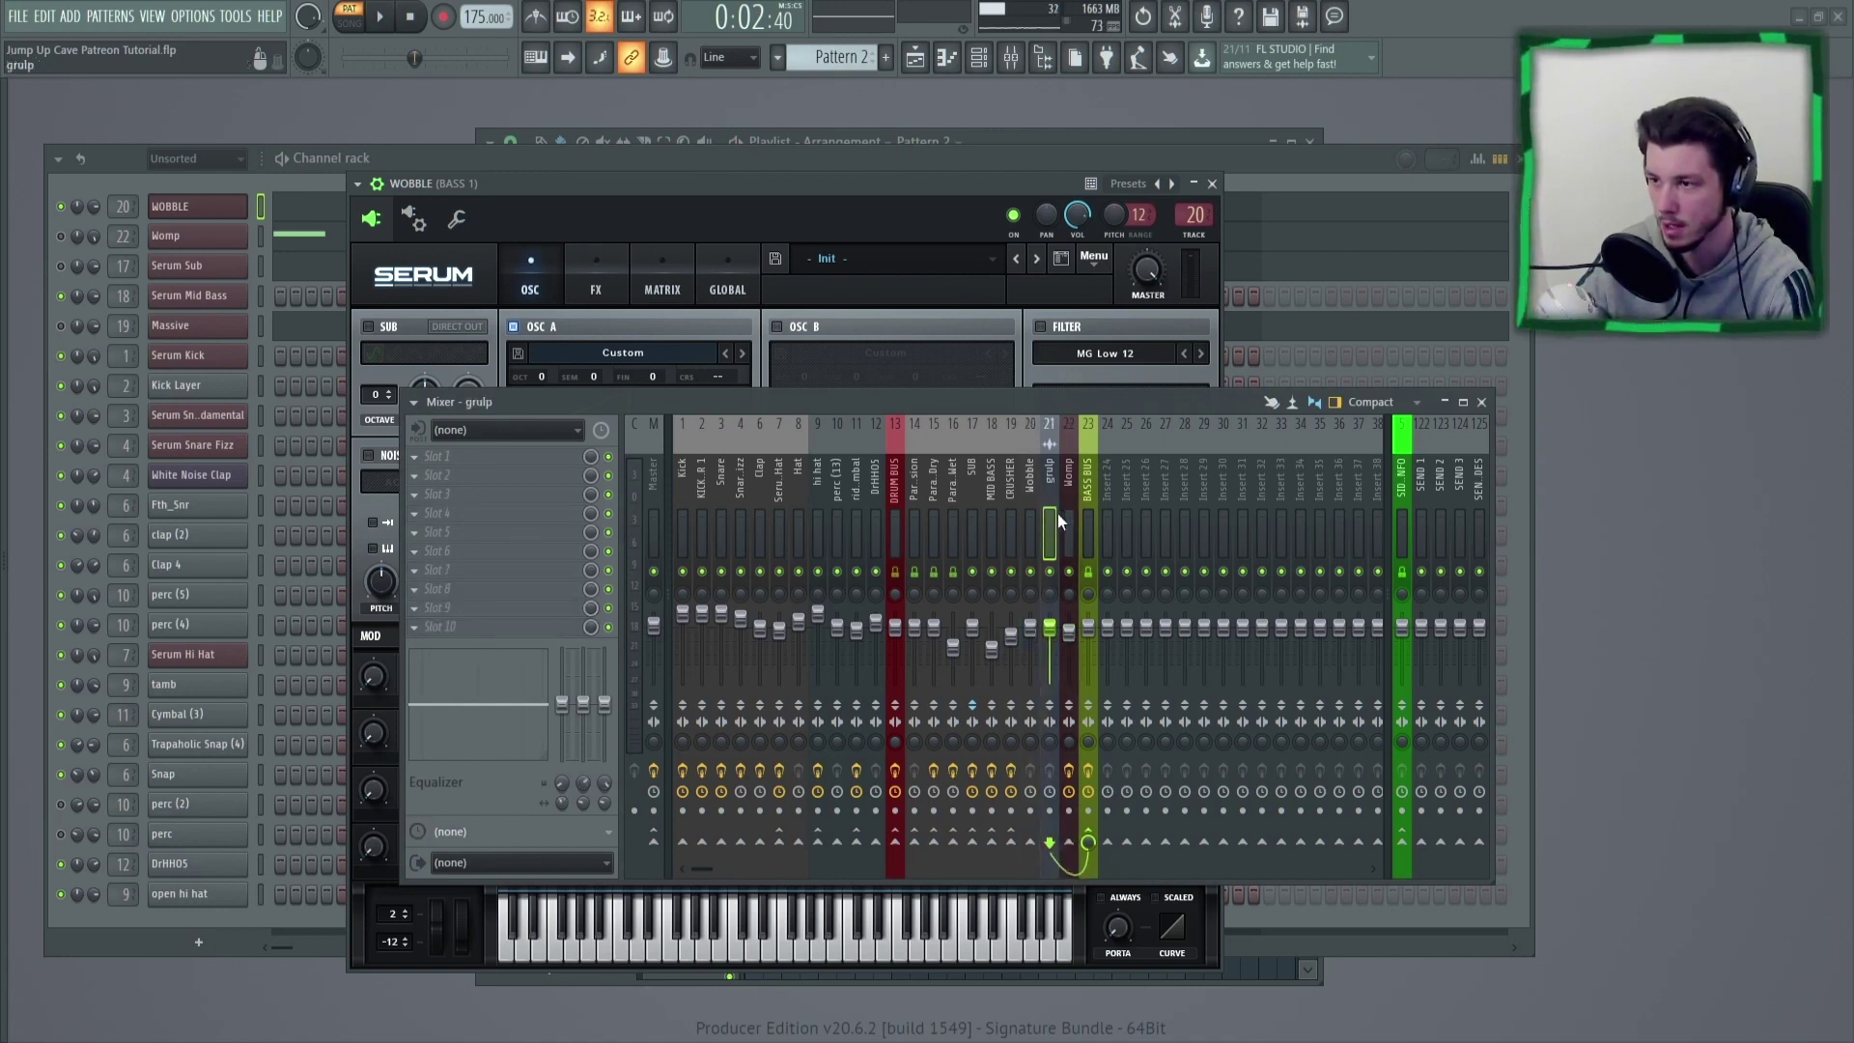
left_click(1092, 533)
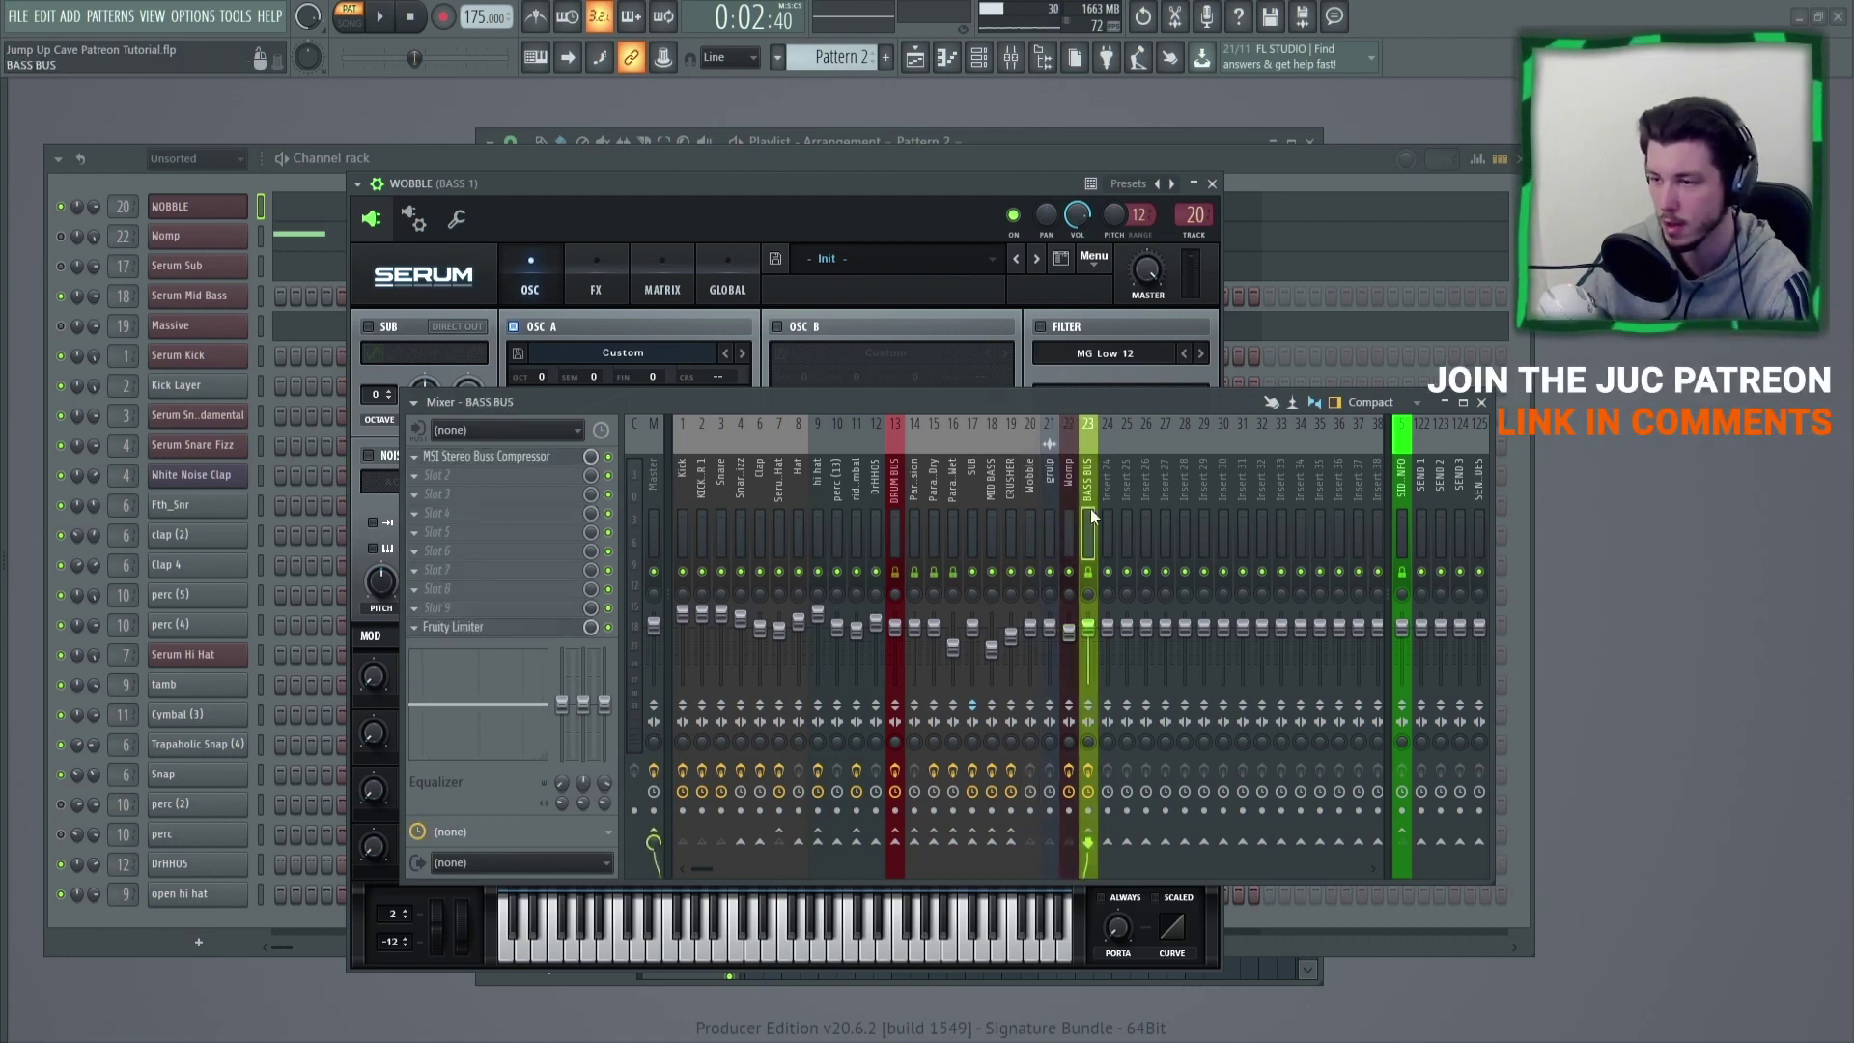
Inspect the MSI Stereo Buss Compressor and Fruity Limiter on the BASS BUS and return to the Wobble track.
left_click(527, 456)
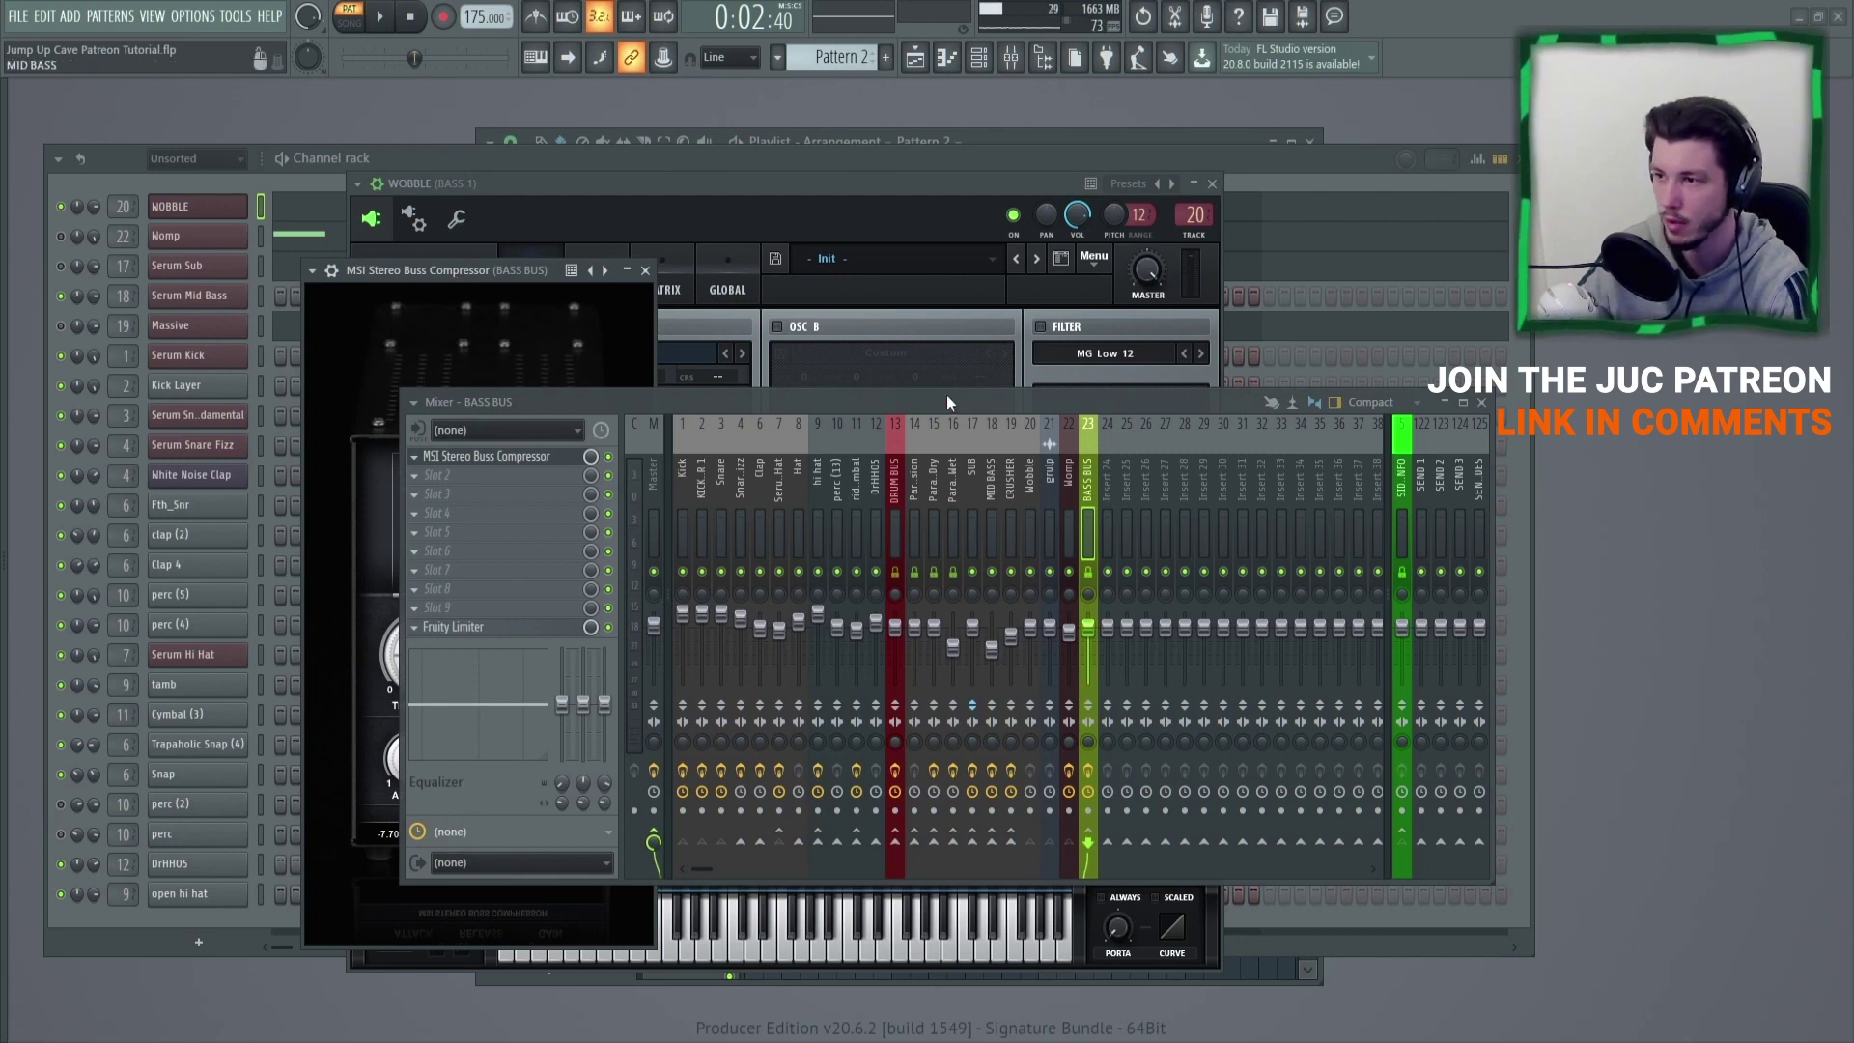
left_click(645, 270)
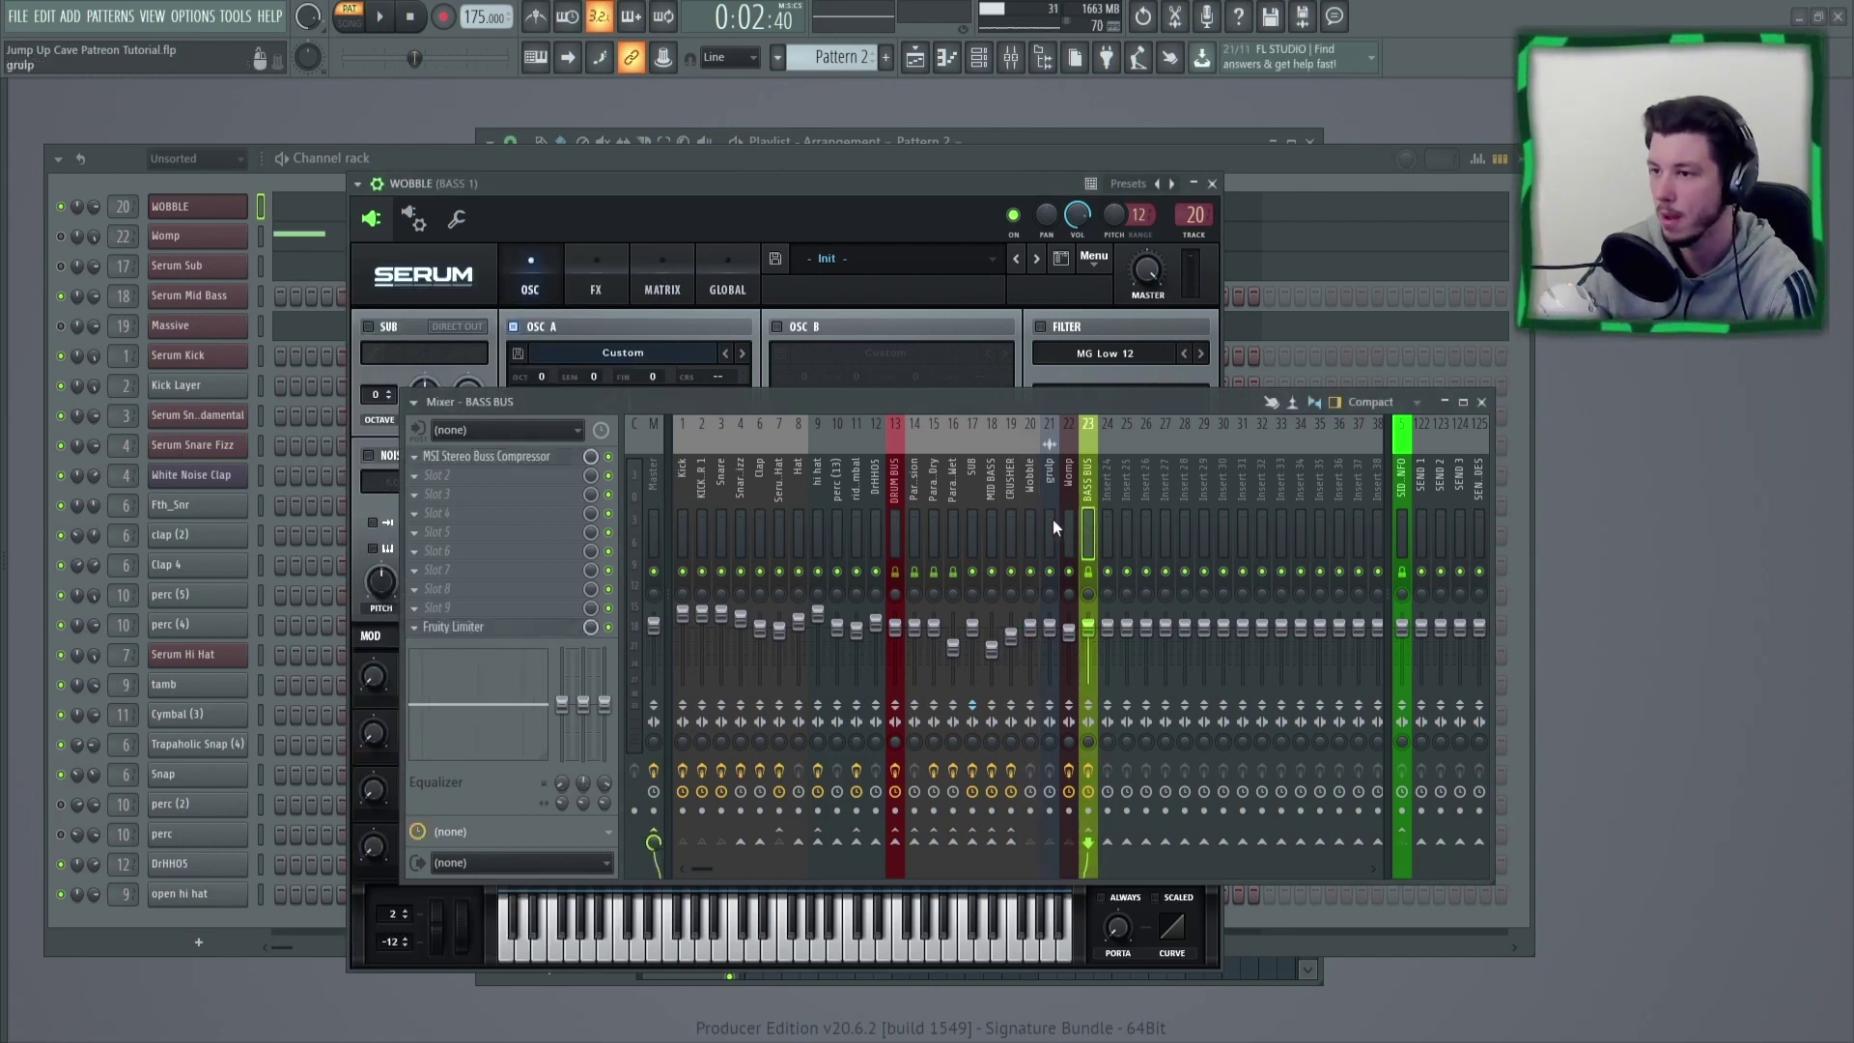
left_click(1089, 516)
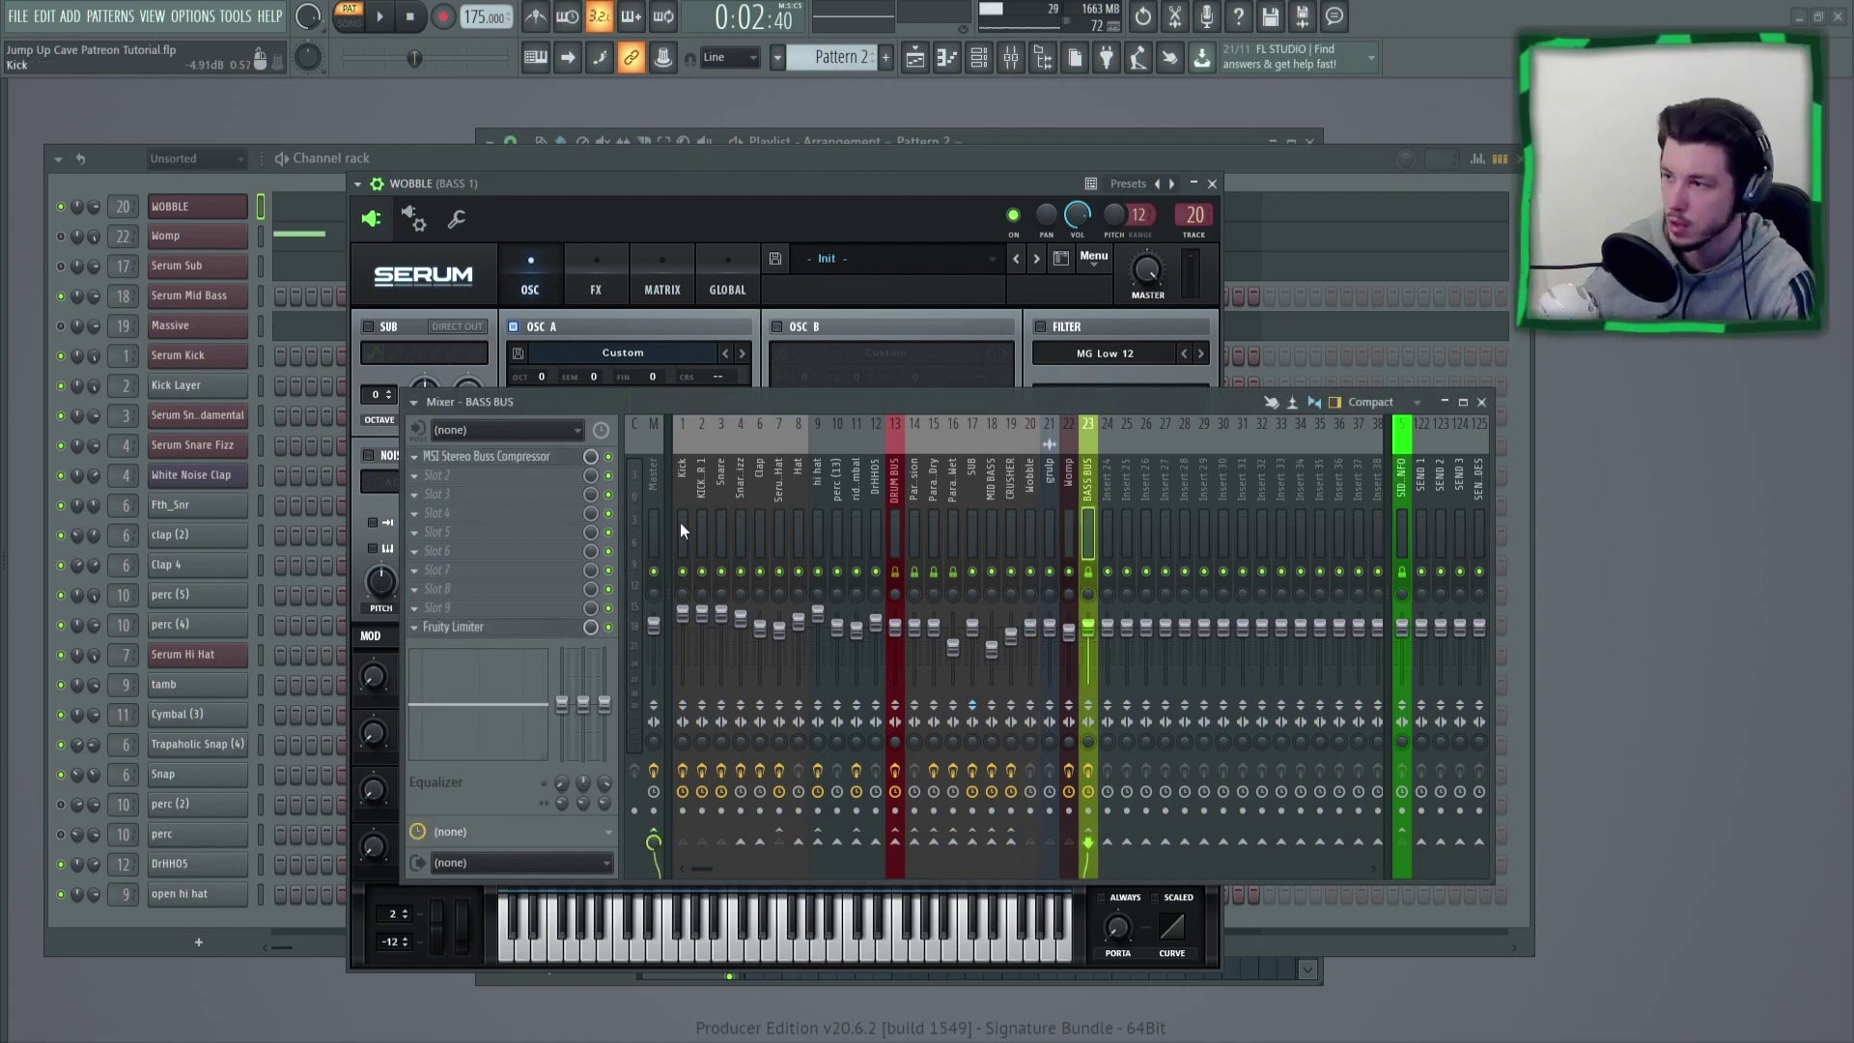
left_click(512, 630)
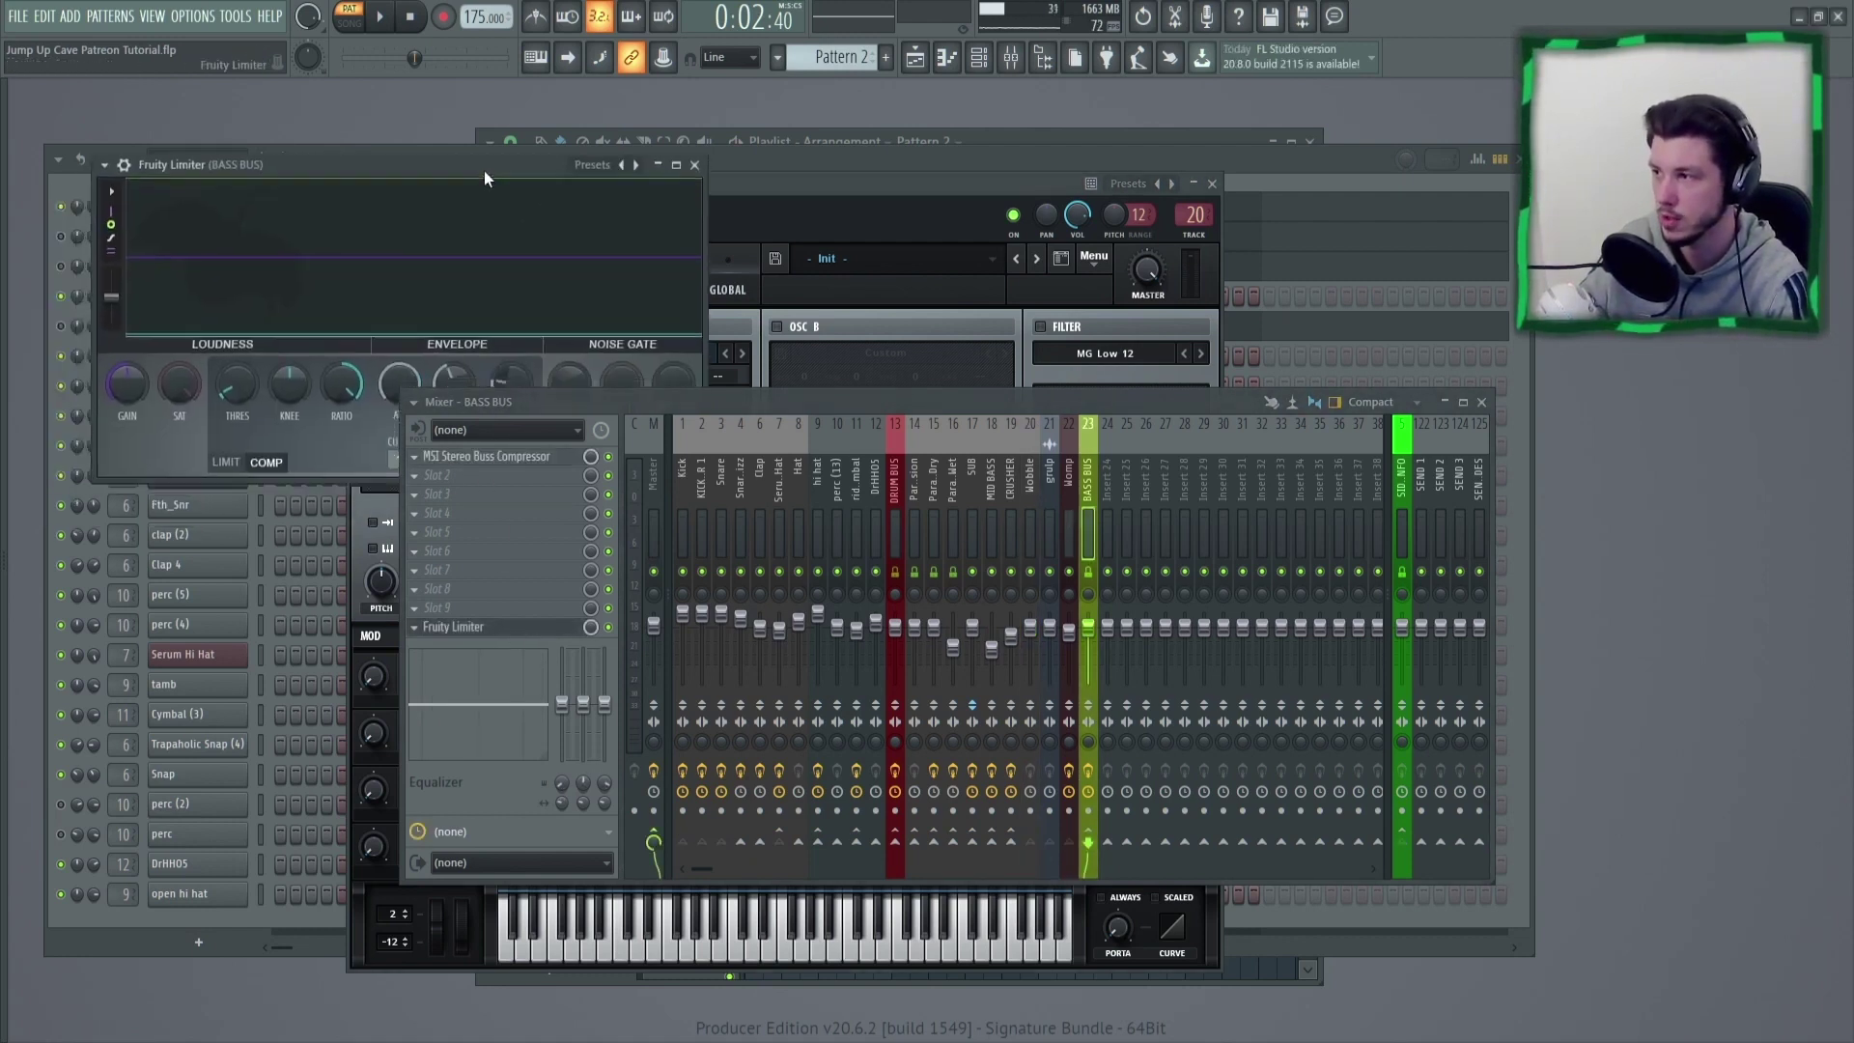
left_click_drag(484, 170, 401, 98)
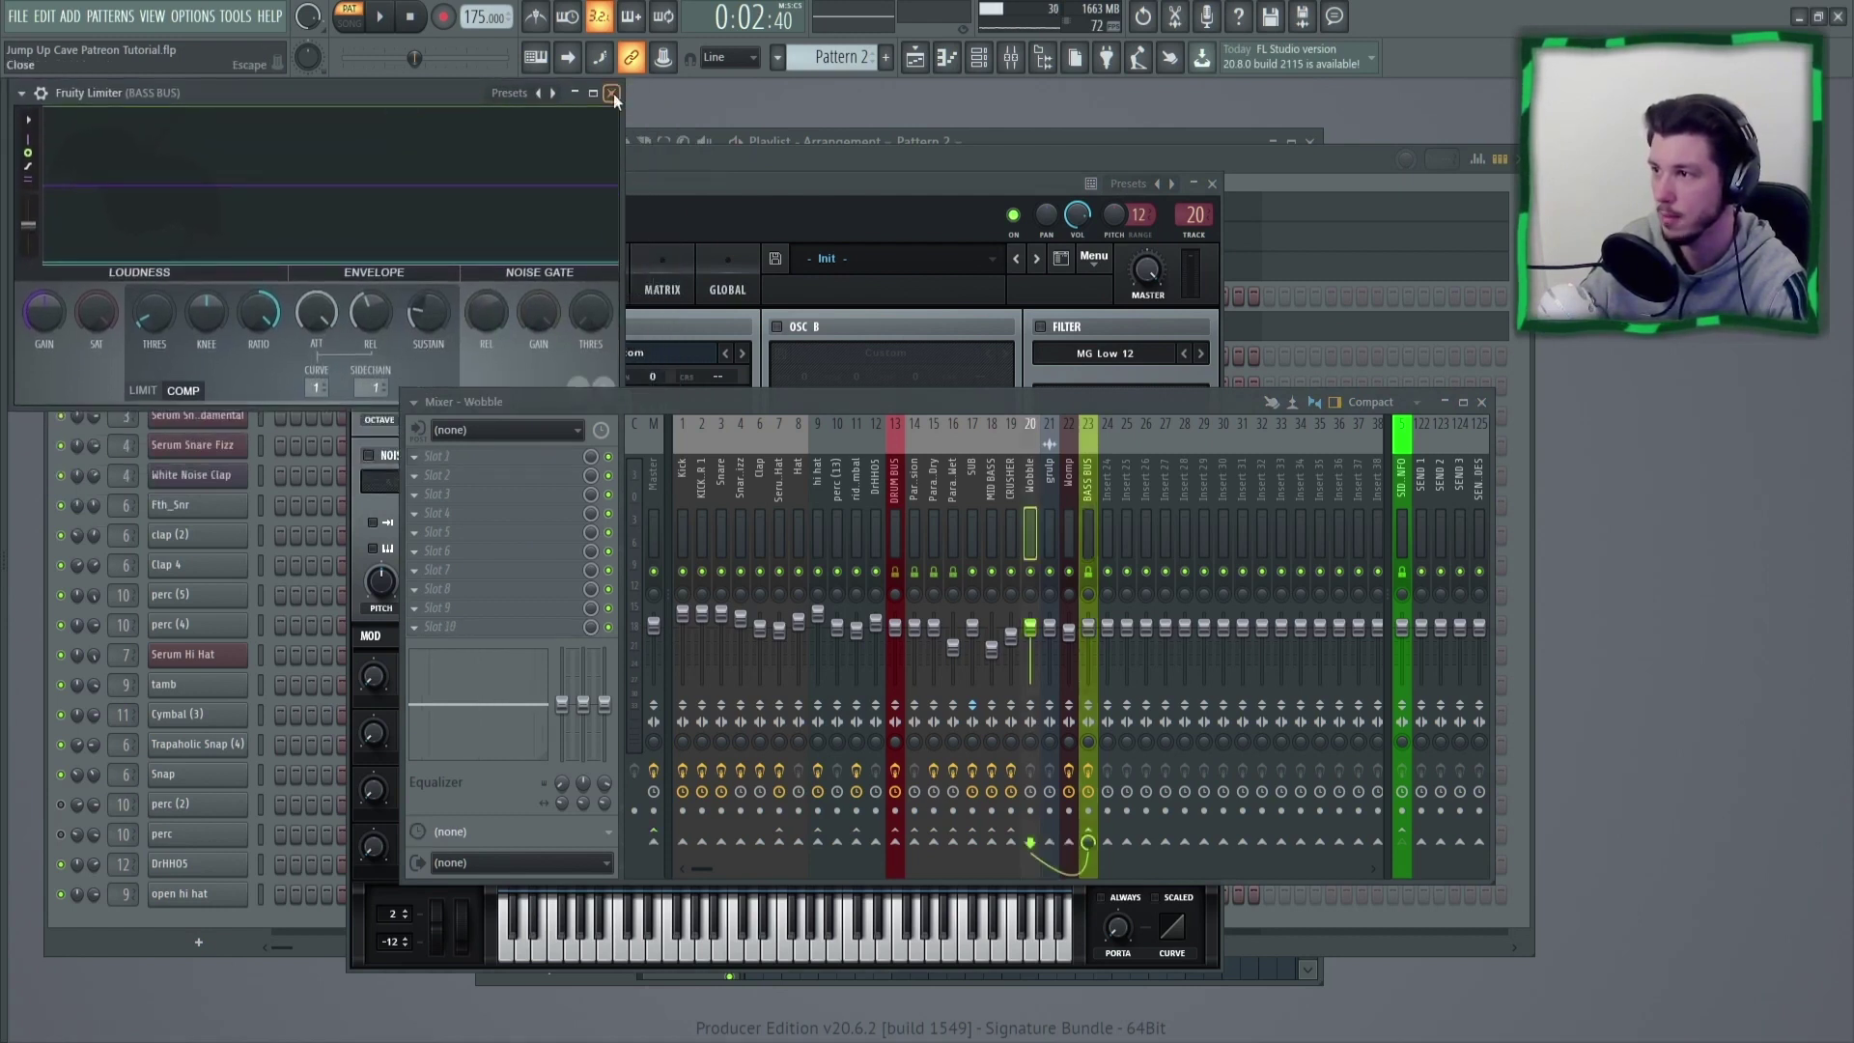
left_click(612, 93)
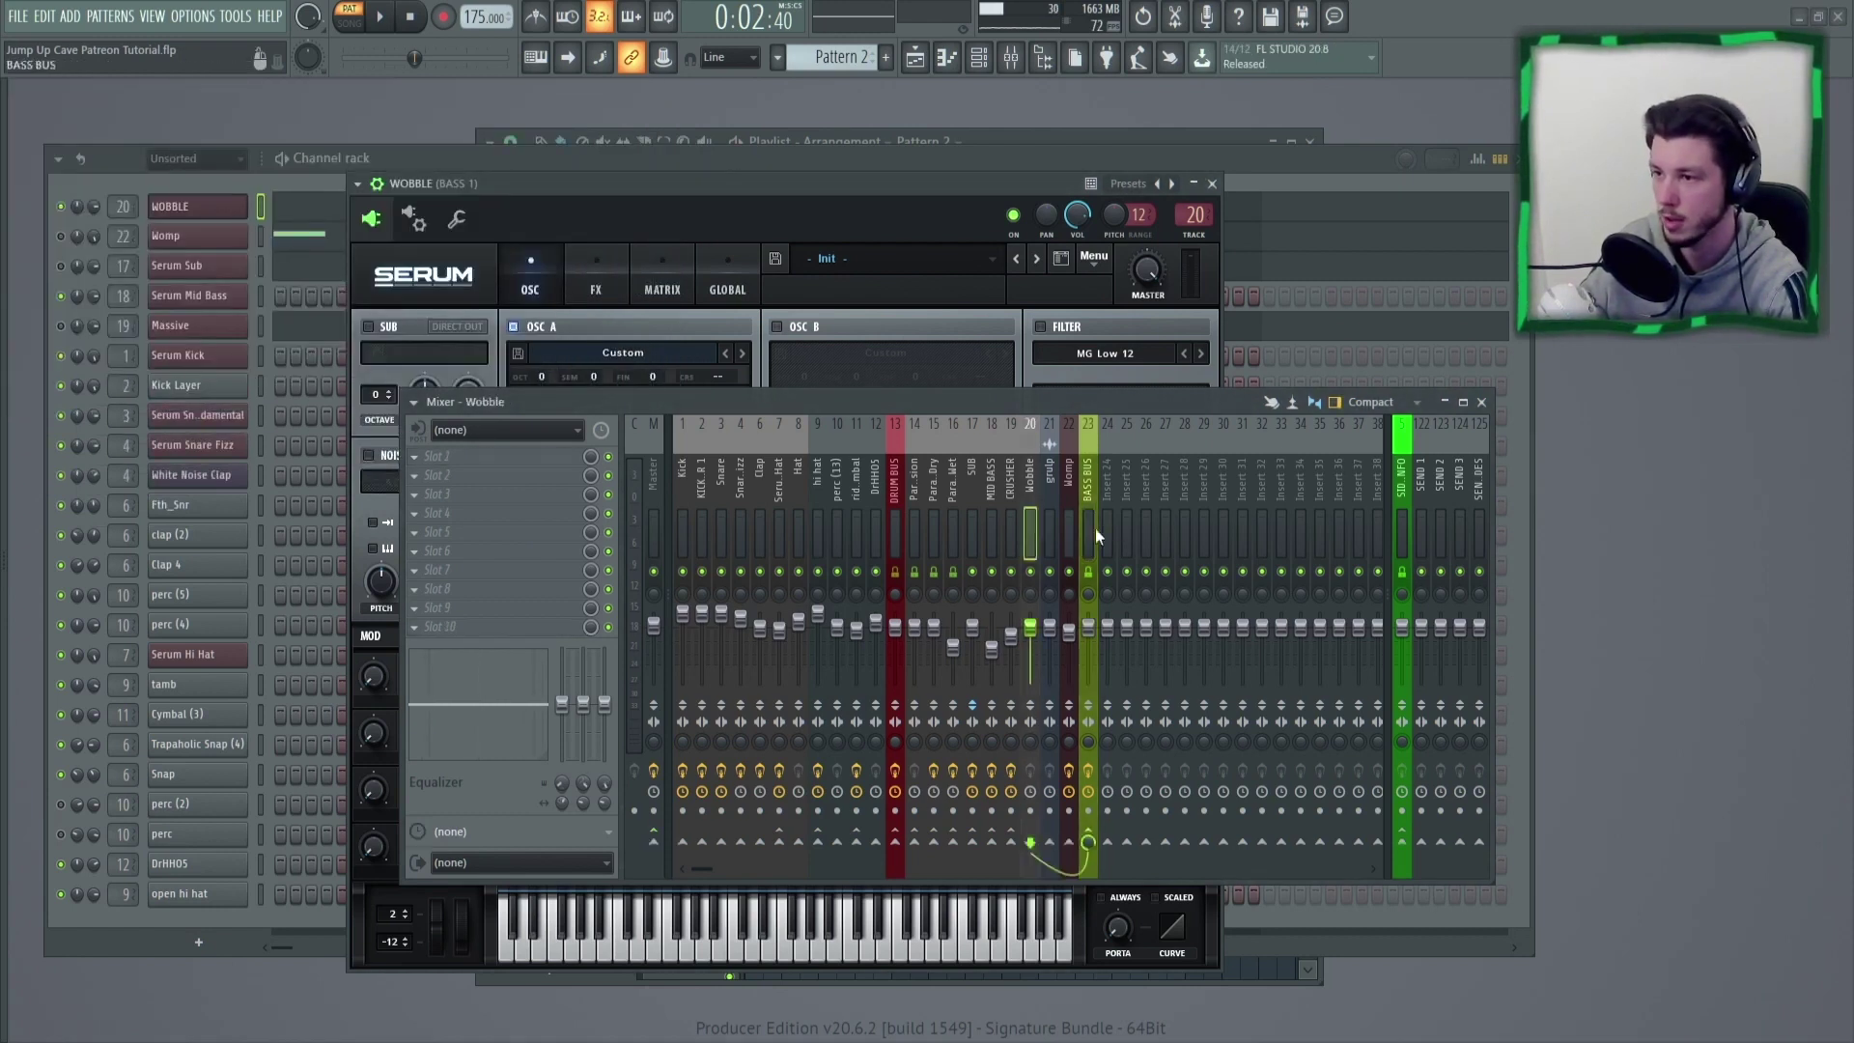
left_click(1095, 529)
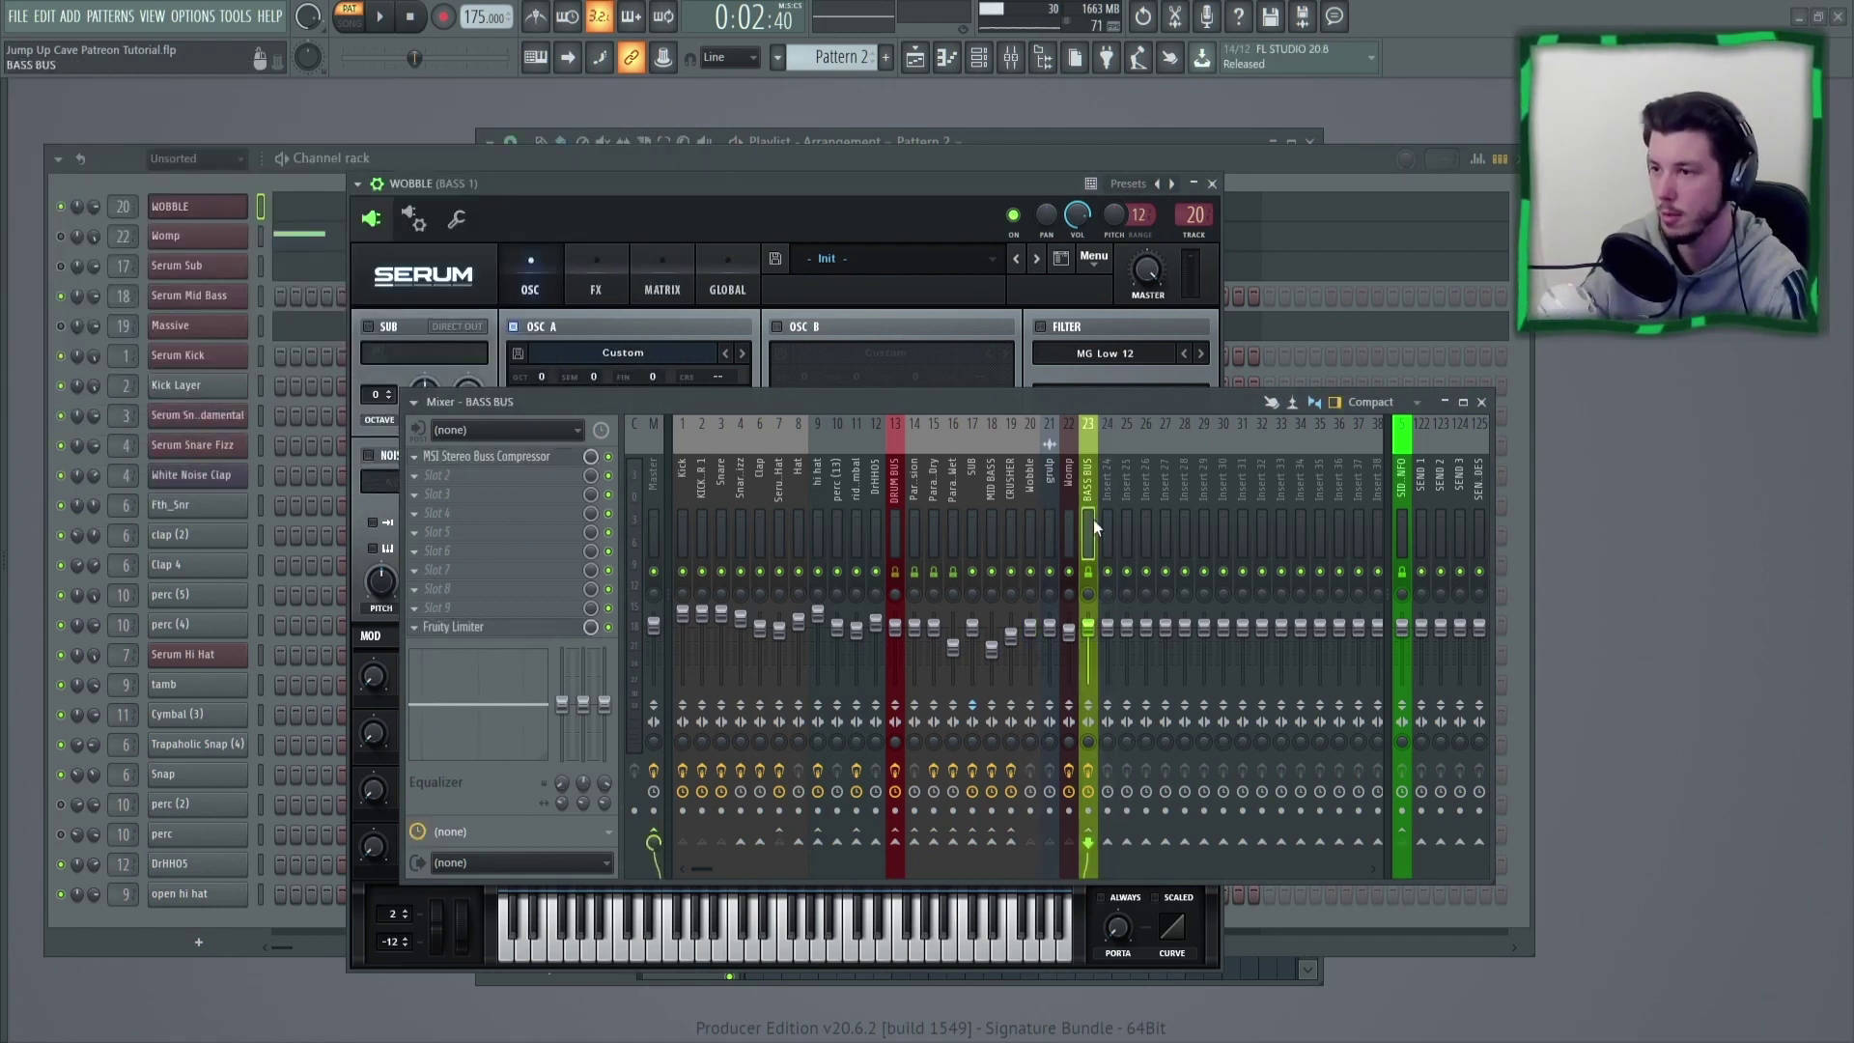
left_click(1039, 502)
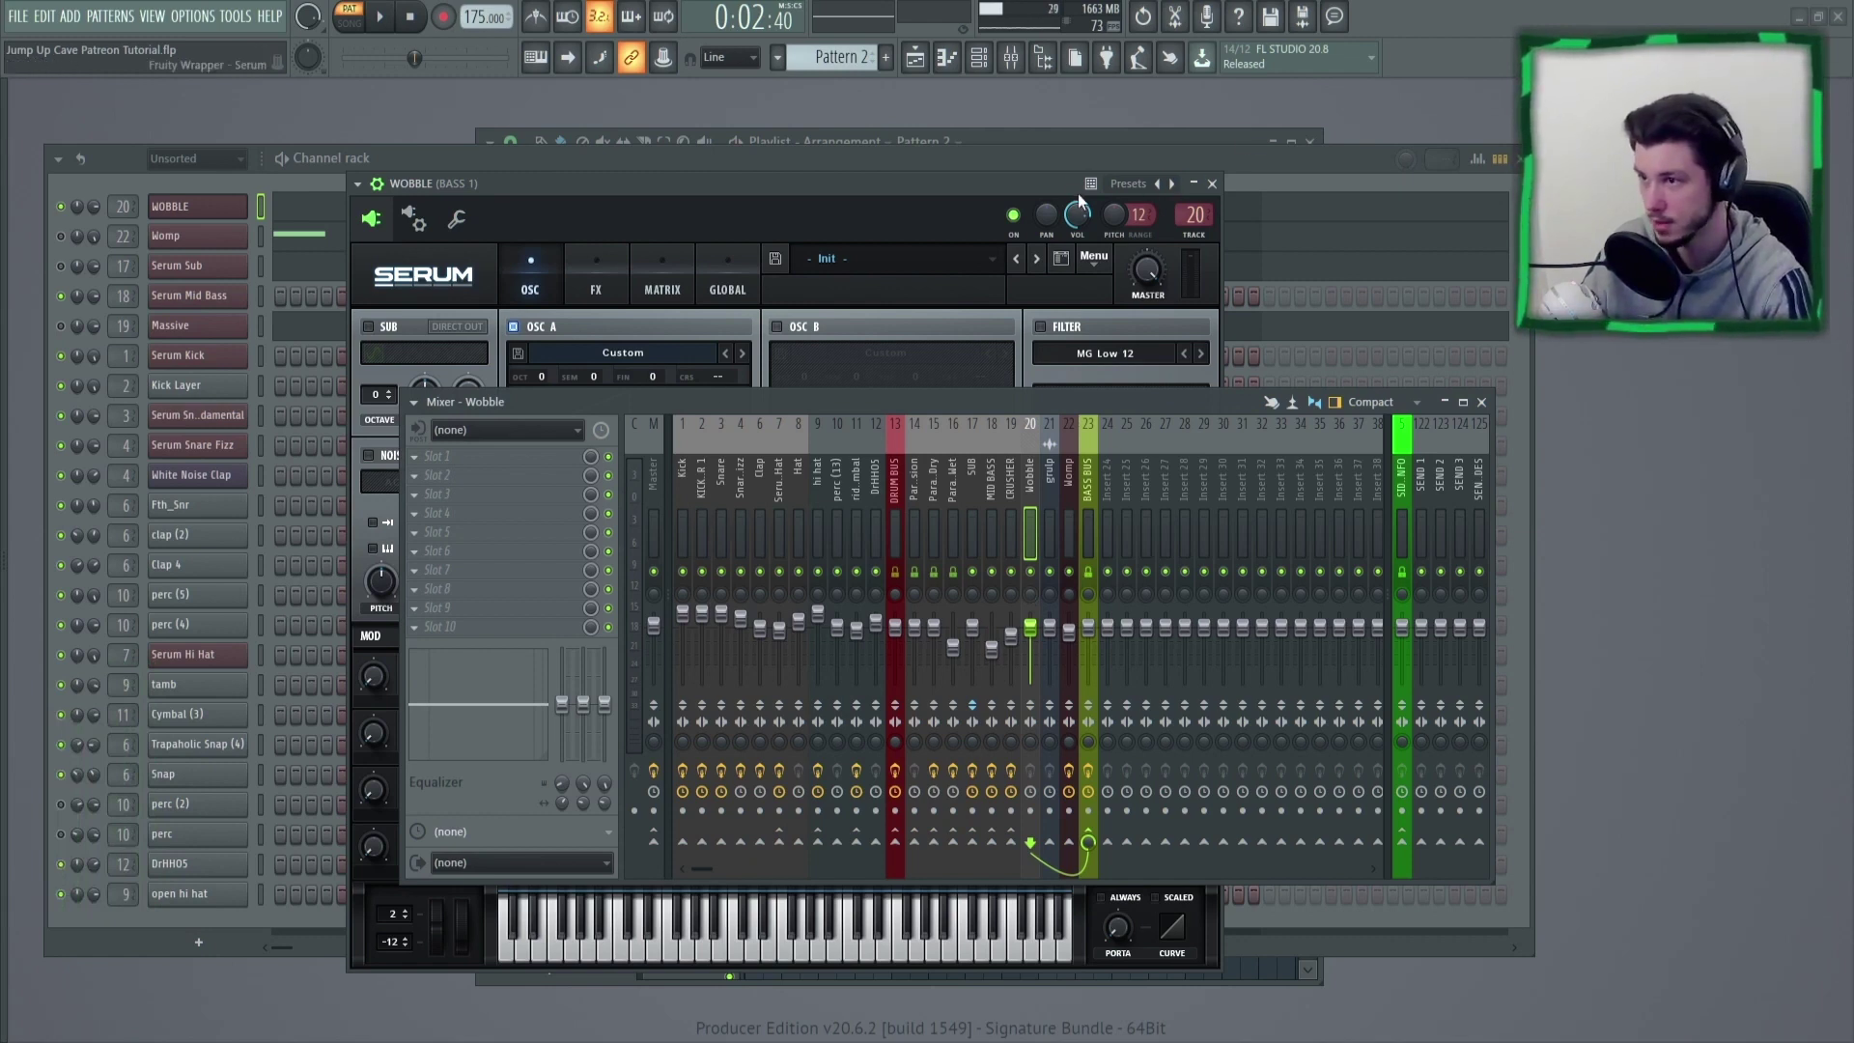
Reopen the WOBBLE channel's Serum, move the mixer out of the way and place Serum mid-workspace.
left_click_drag(853, 193, 530, 100)
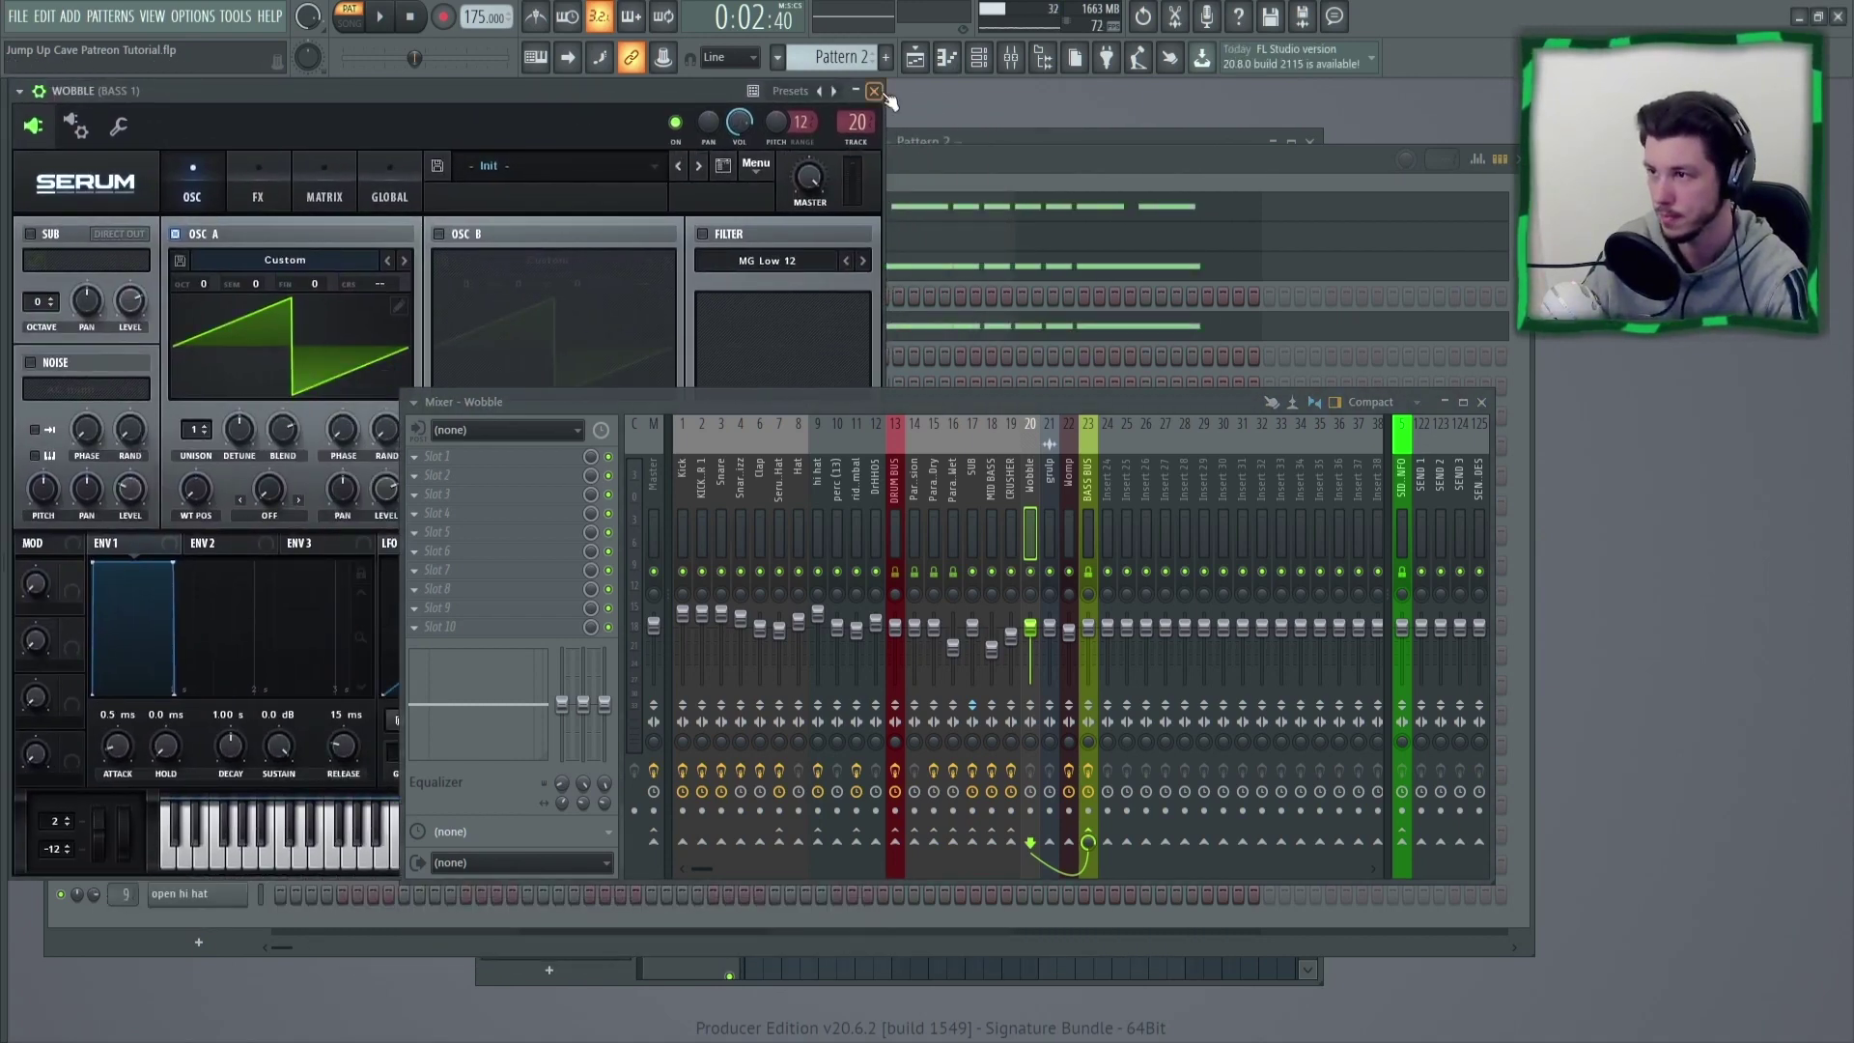
left_click(887, 91)
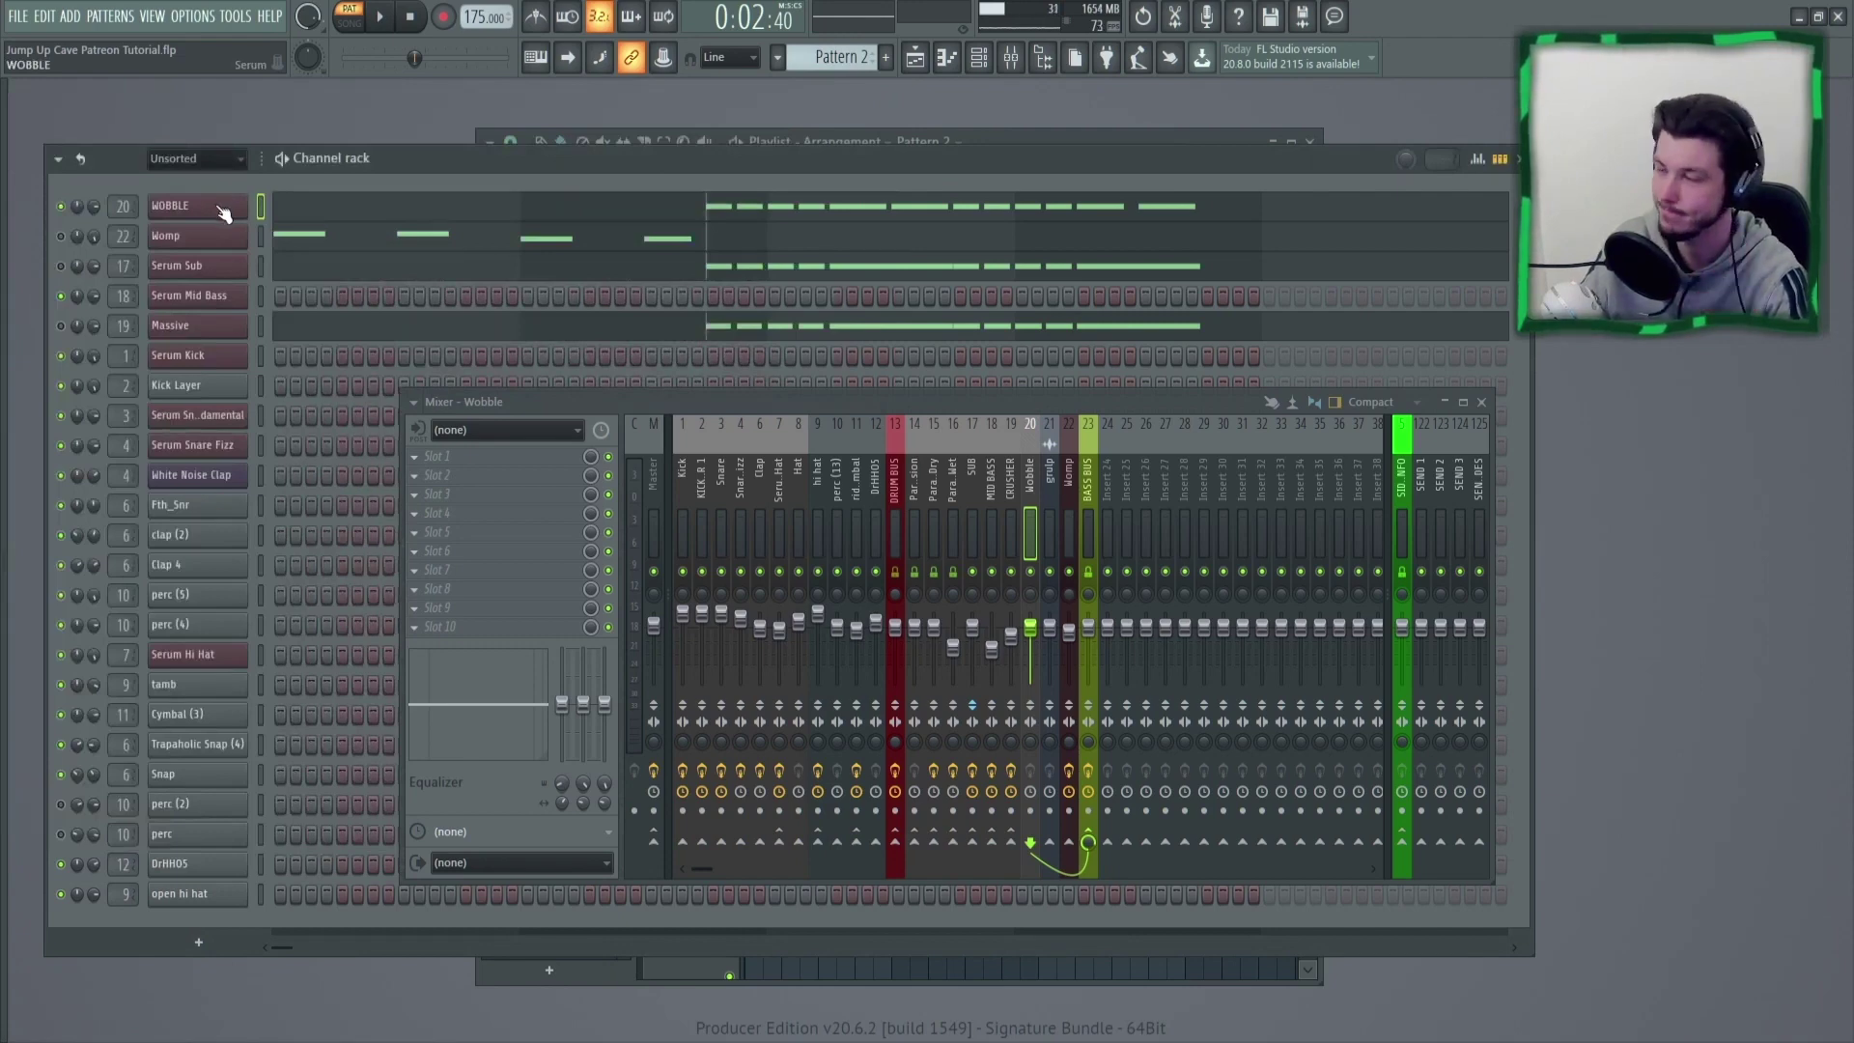
left_click(172, 203)
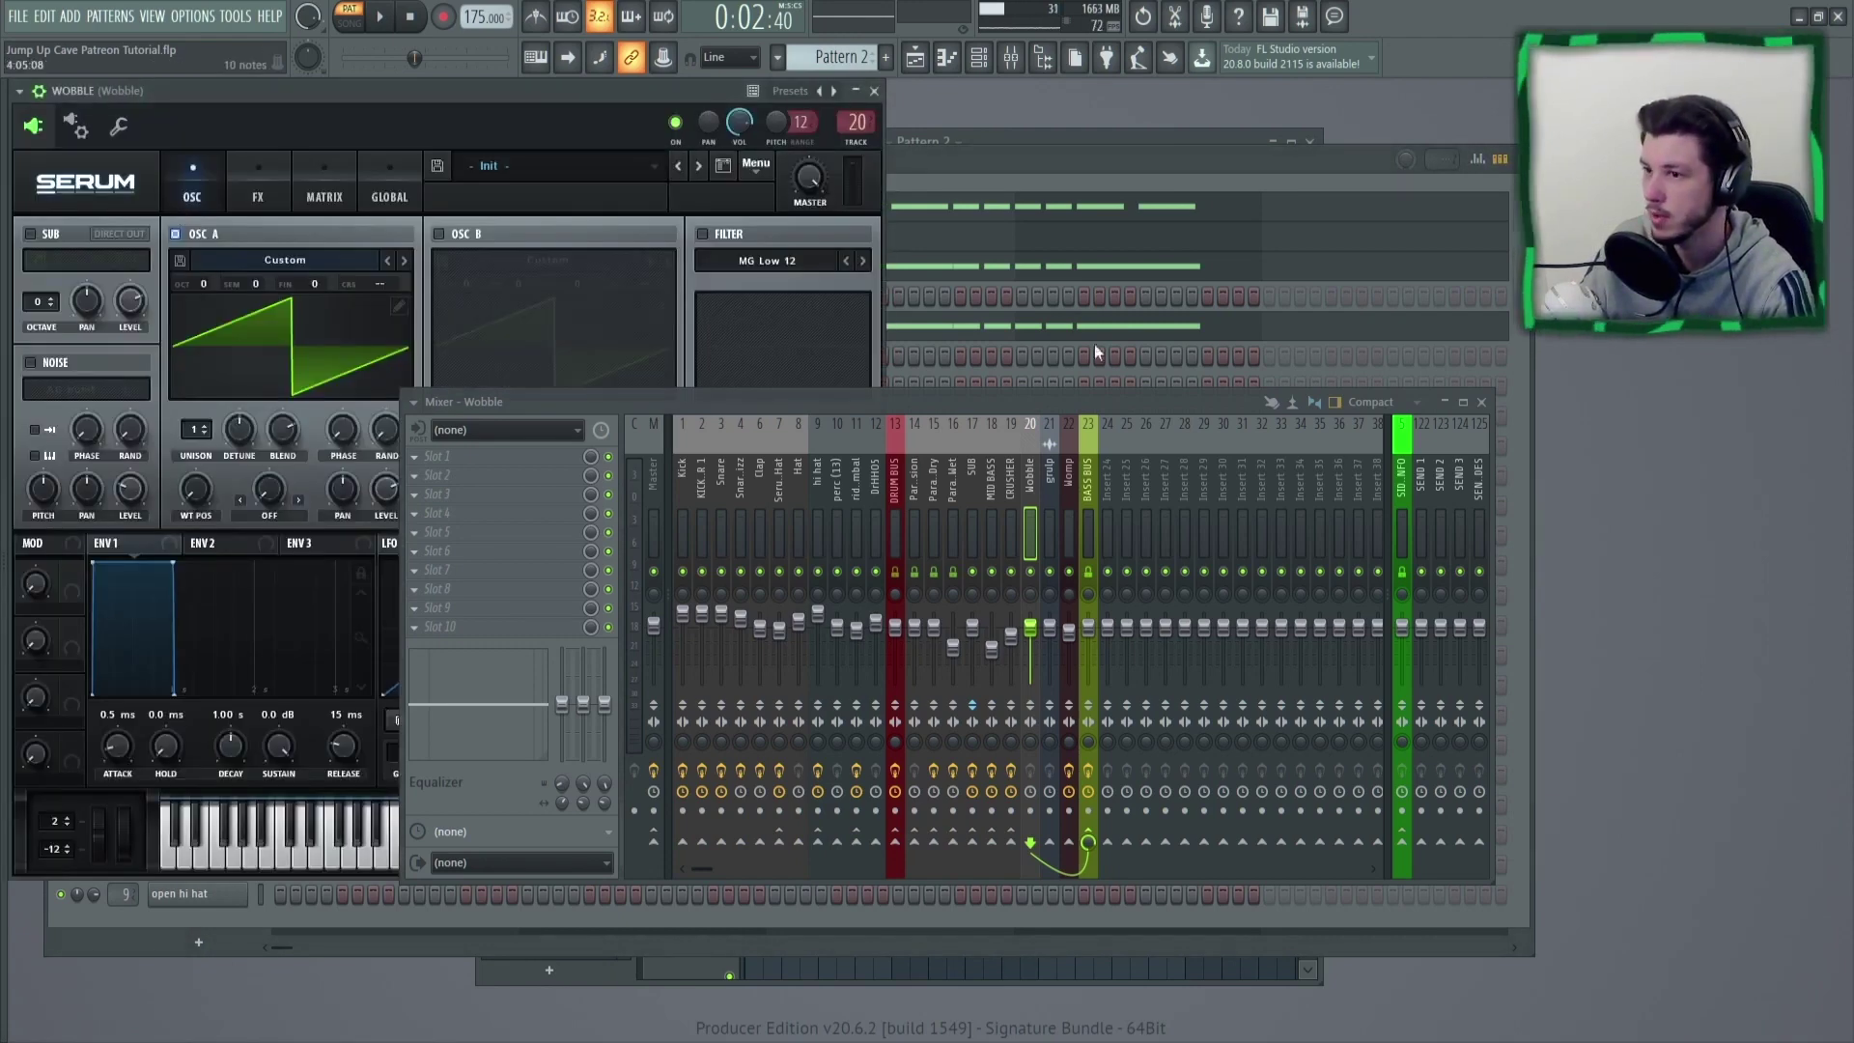
left_click_drag(1163, 416, 1853, 410)
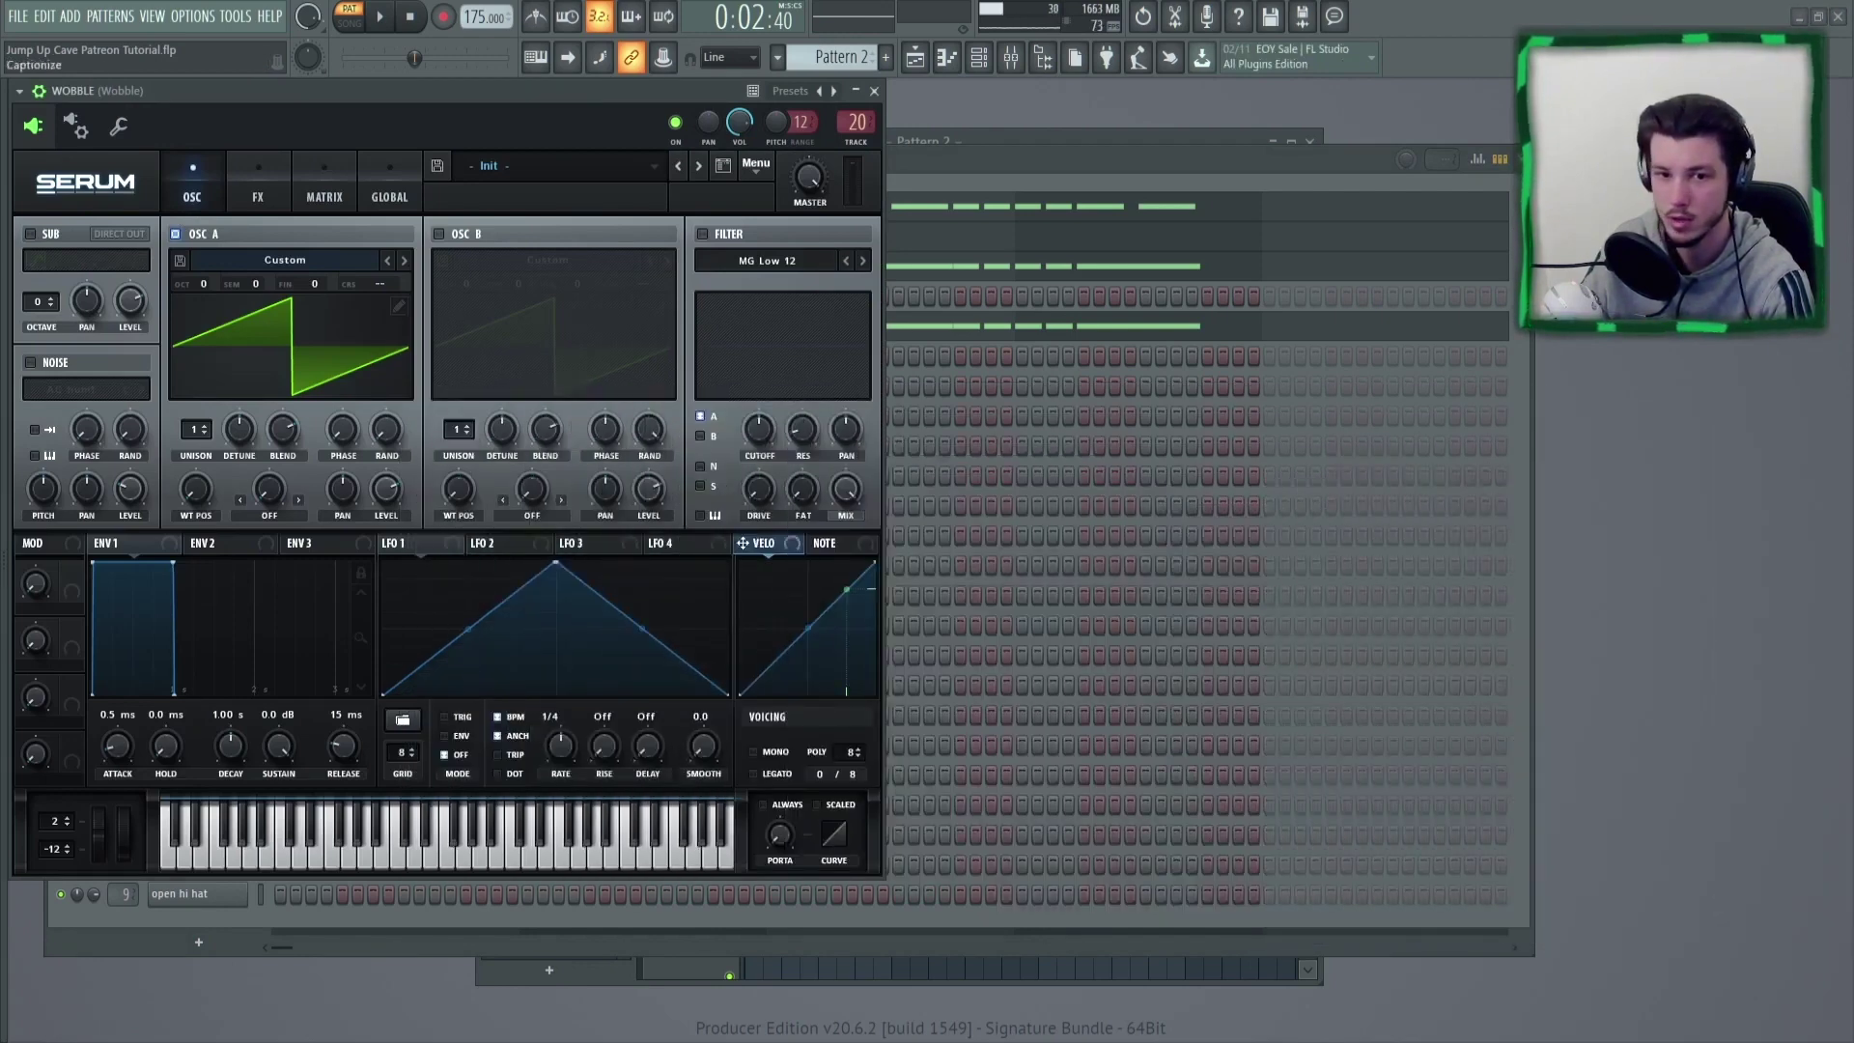
left_click_drag(333, 90, 684, 172)
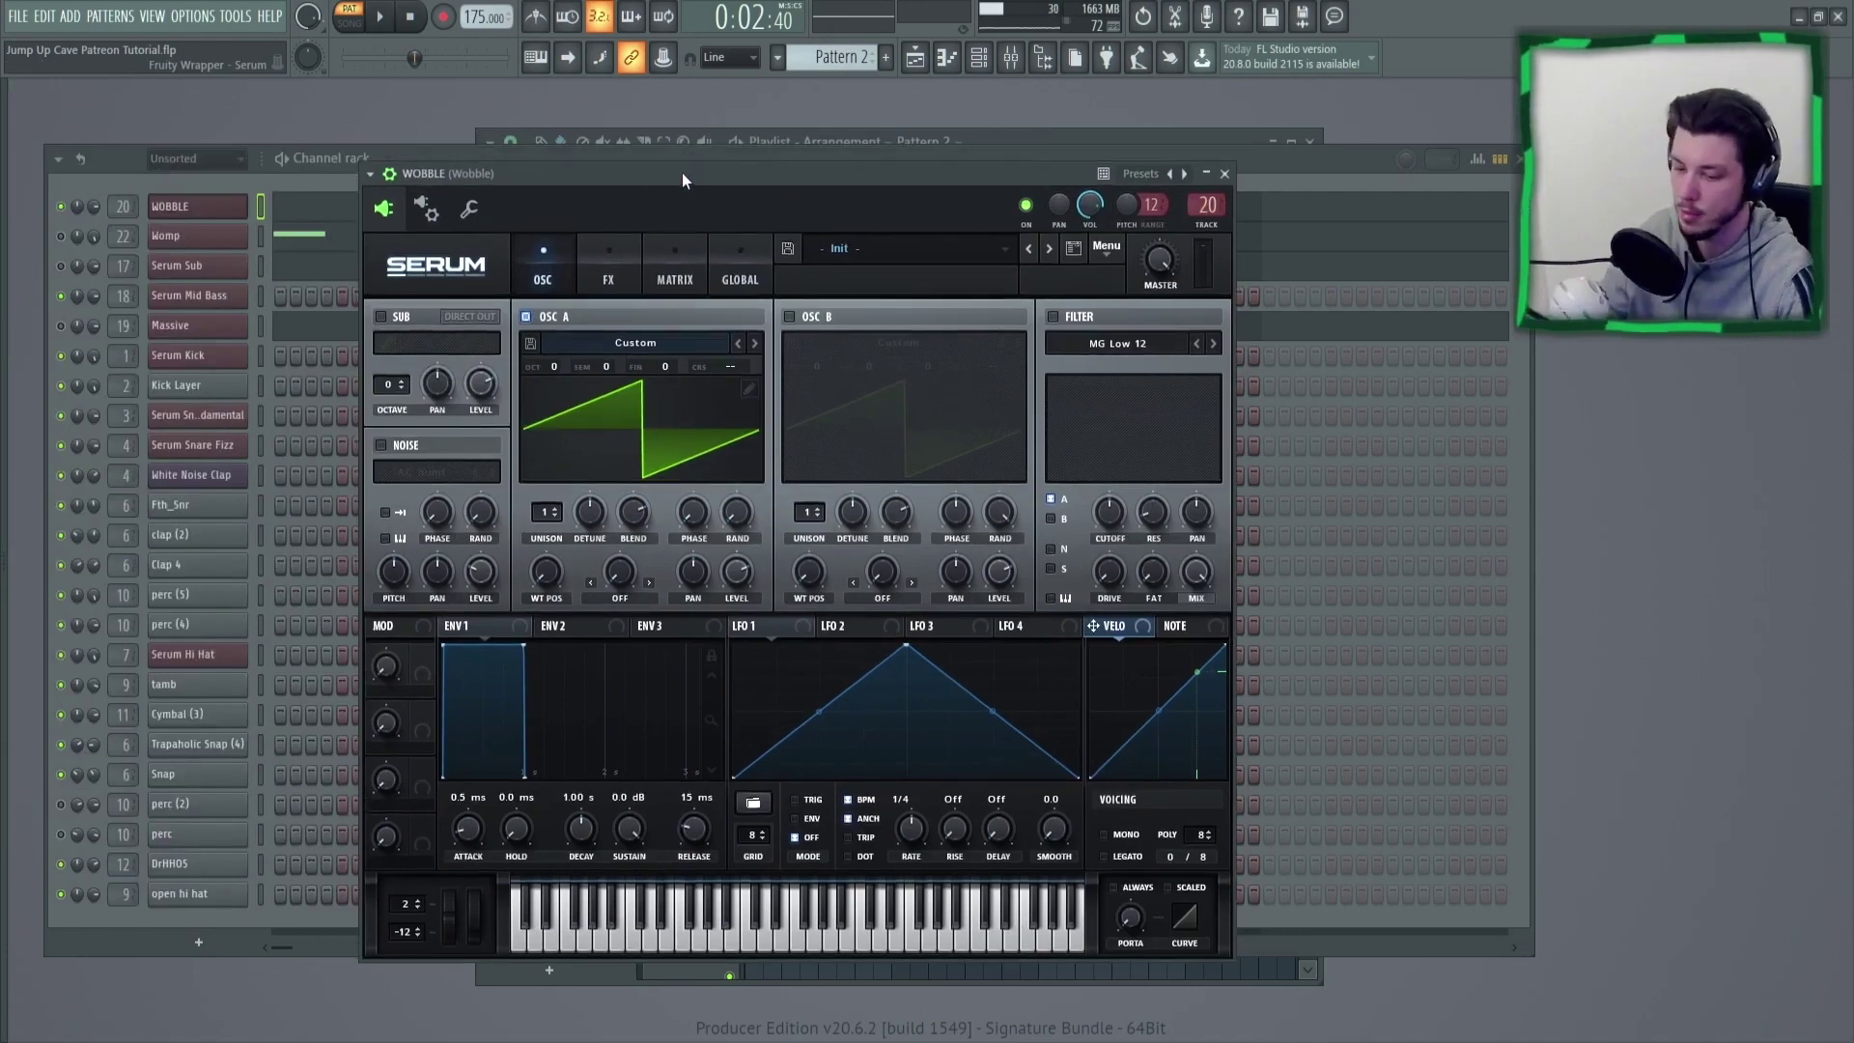
Look at the WOBBLE notes in the piano roll and bring its Serum back up.
left_click(1224, 173)
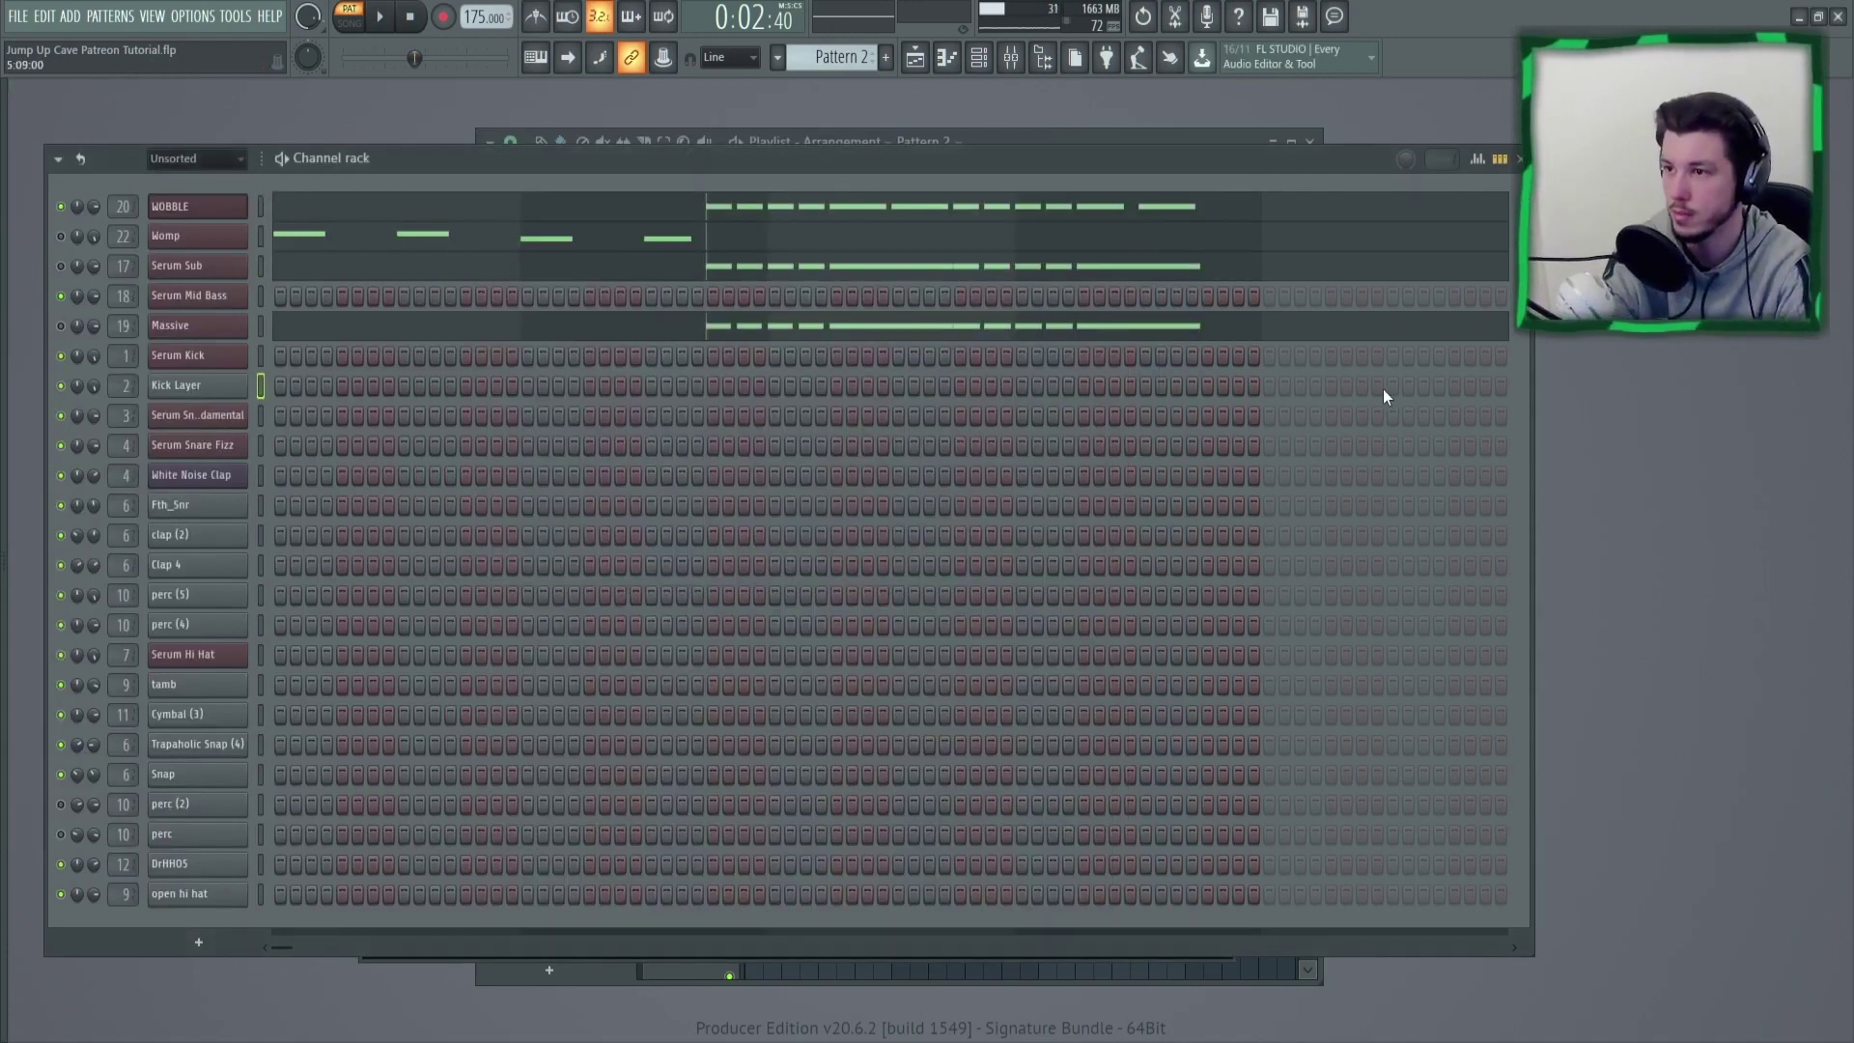
left_click(683, 206)
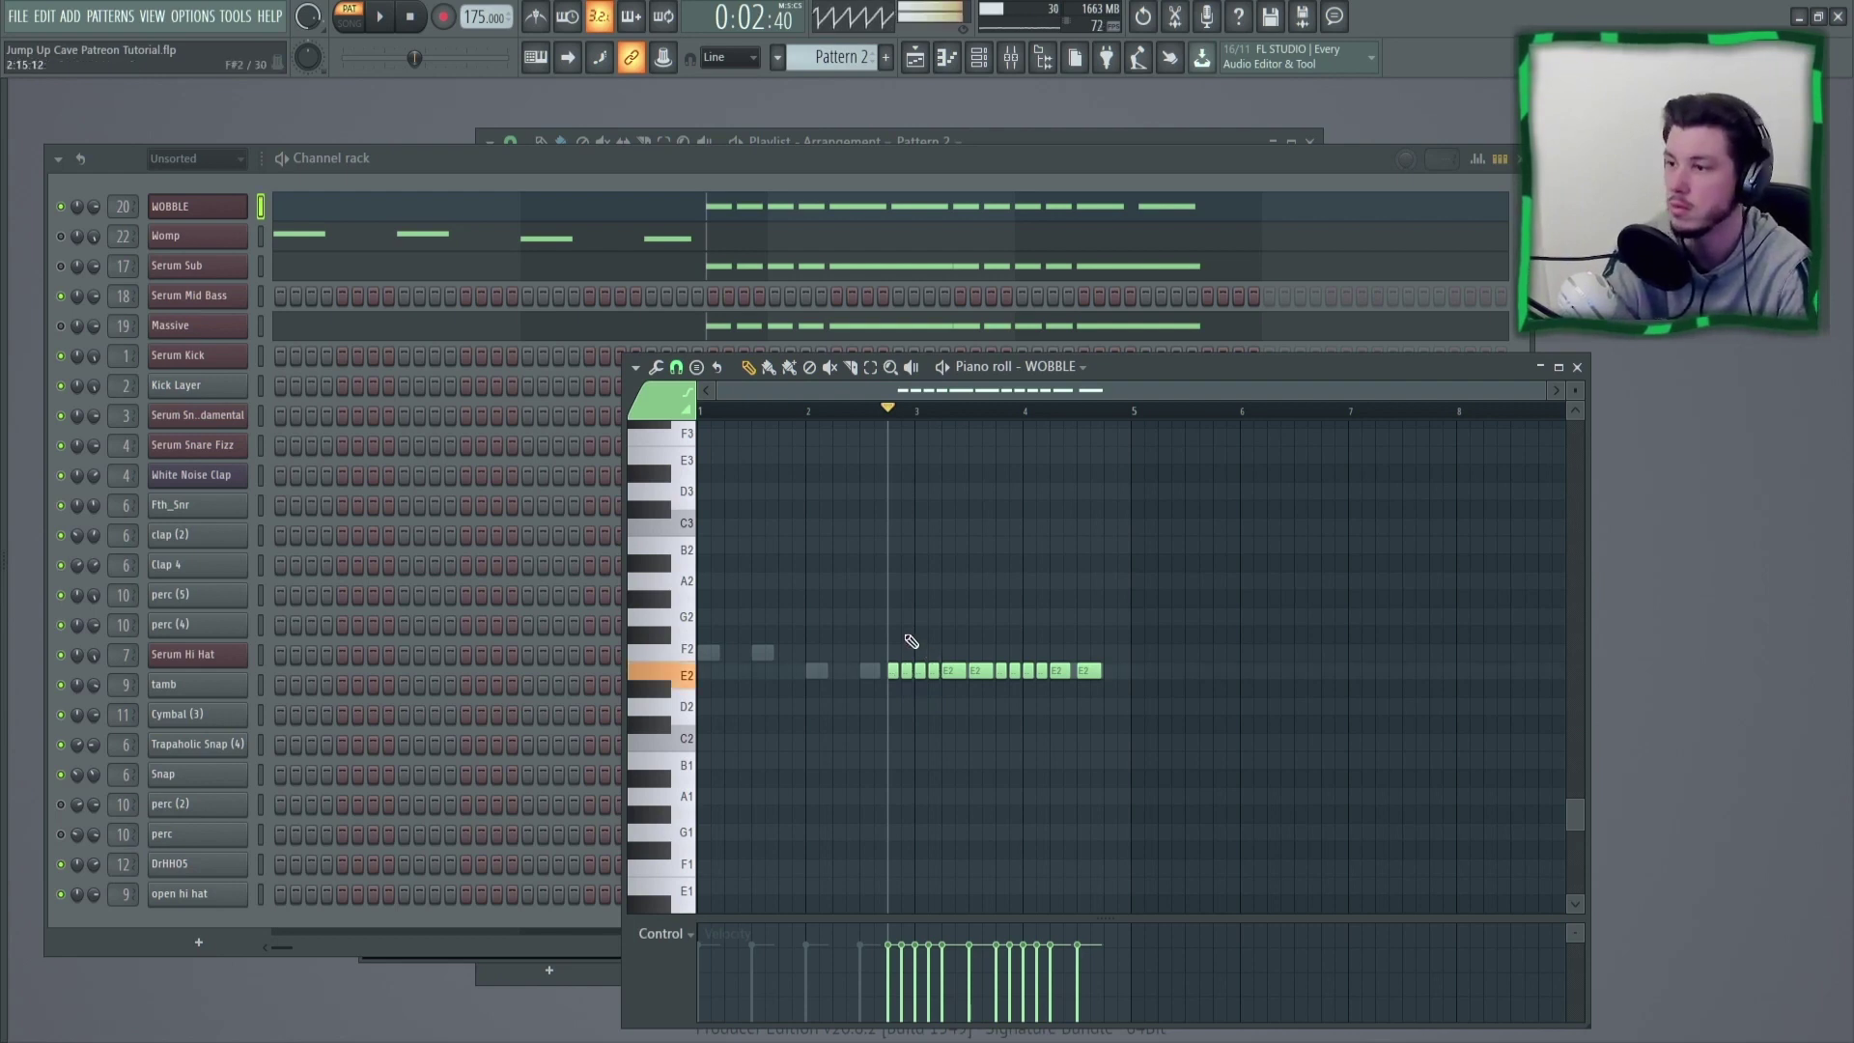
left_click(176, 214)
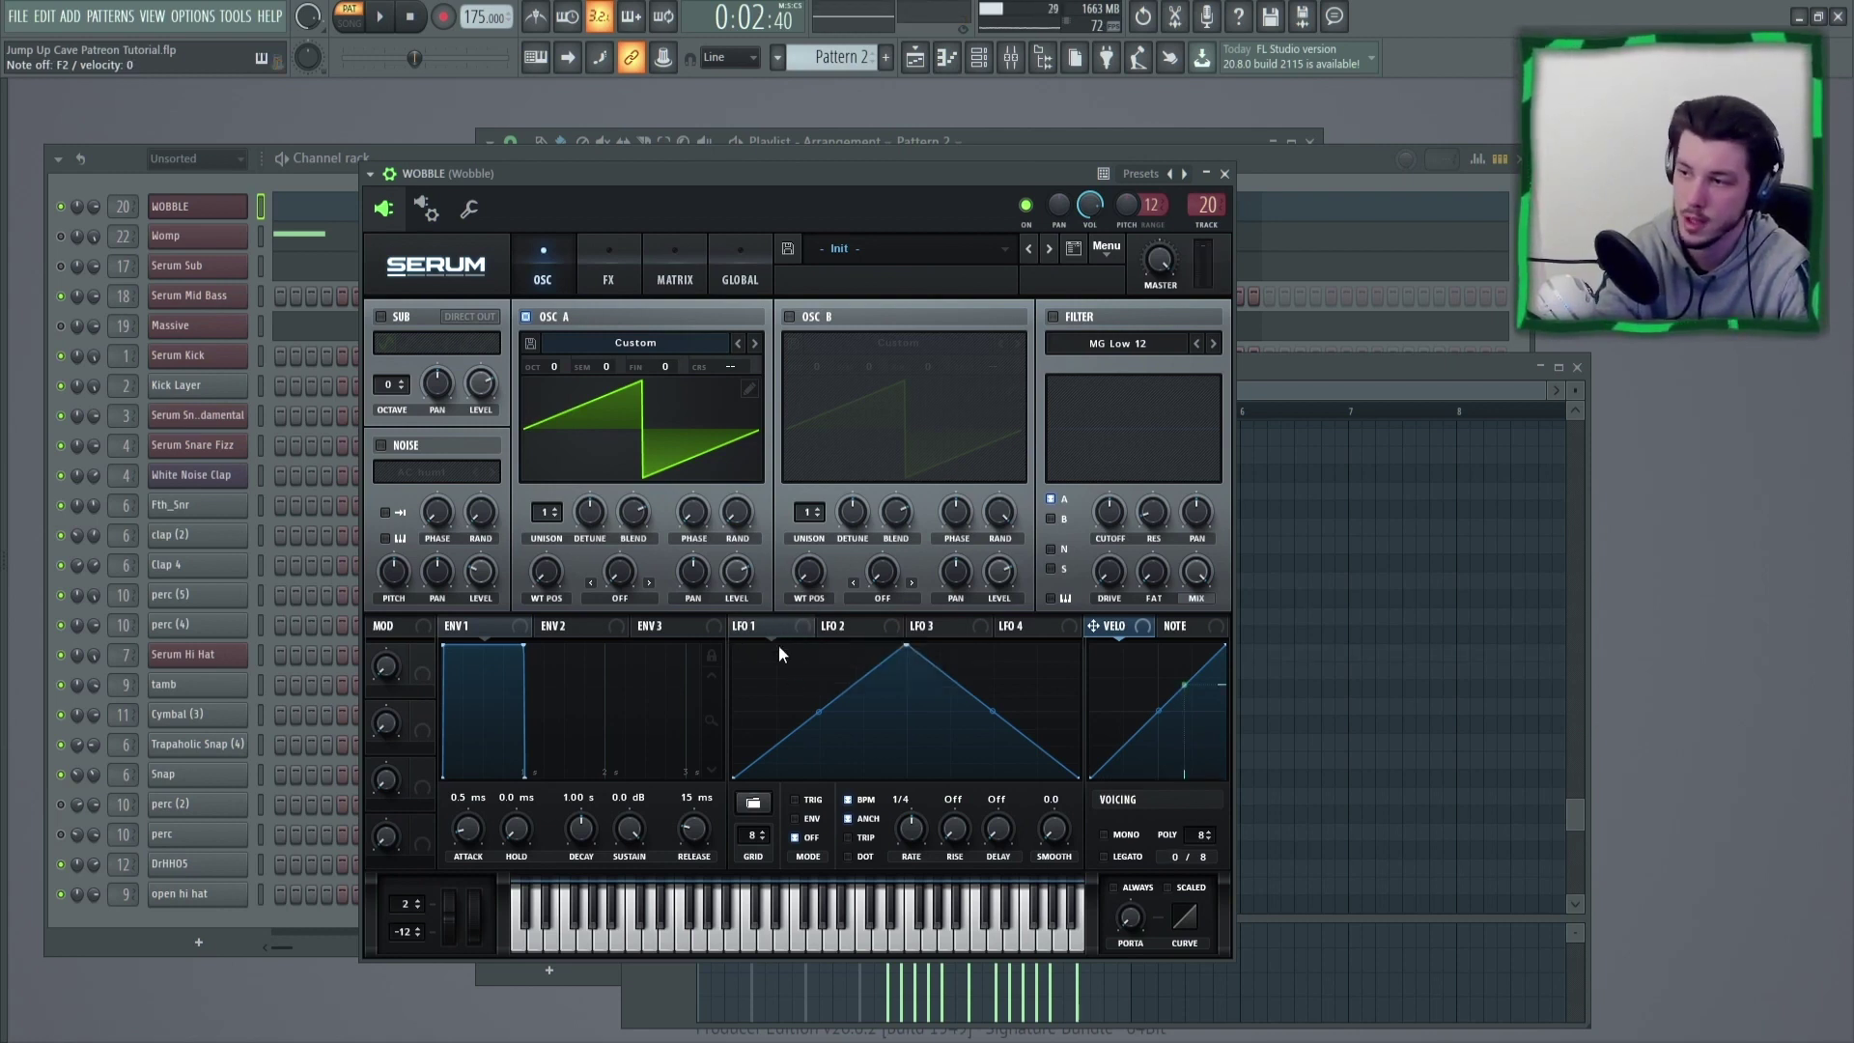
Show LFO 1, look over Serum's effects page and the modulation matrix's source list, and return to the oscillators.
left_click(745, 626)
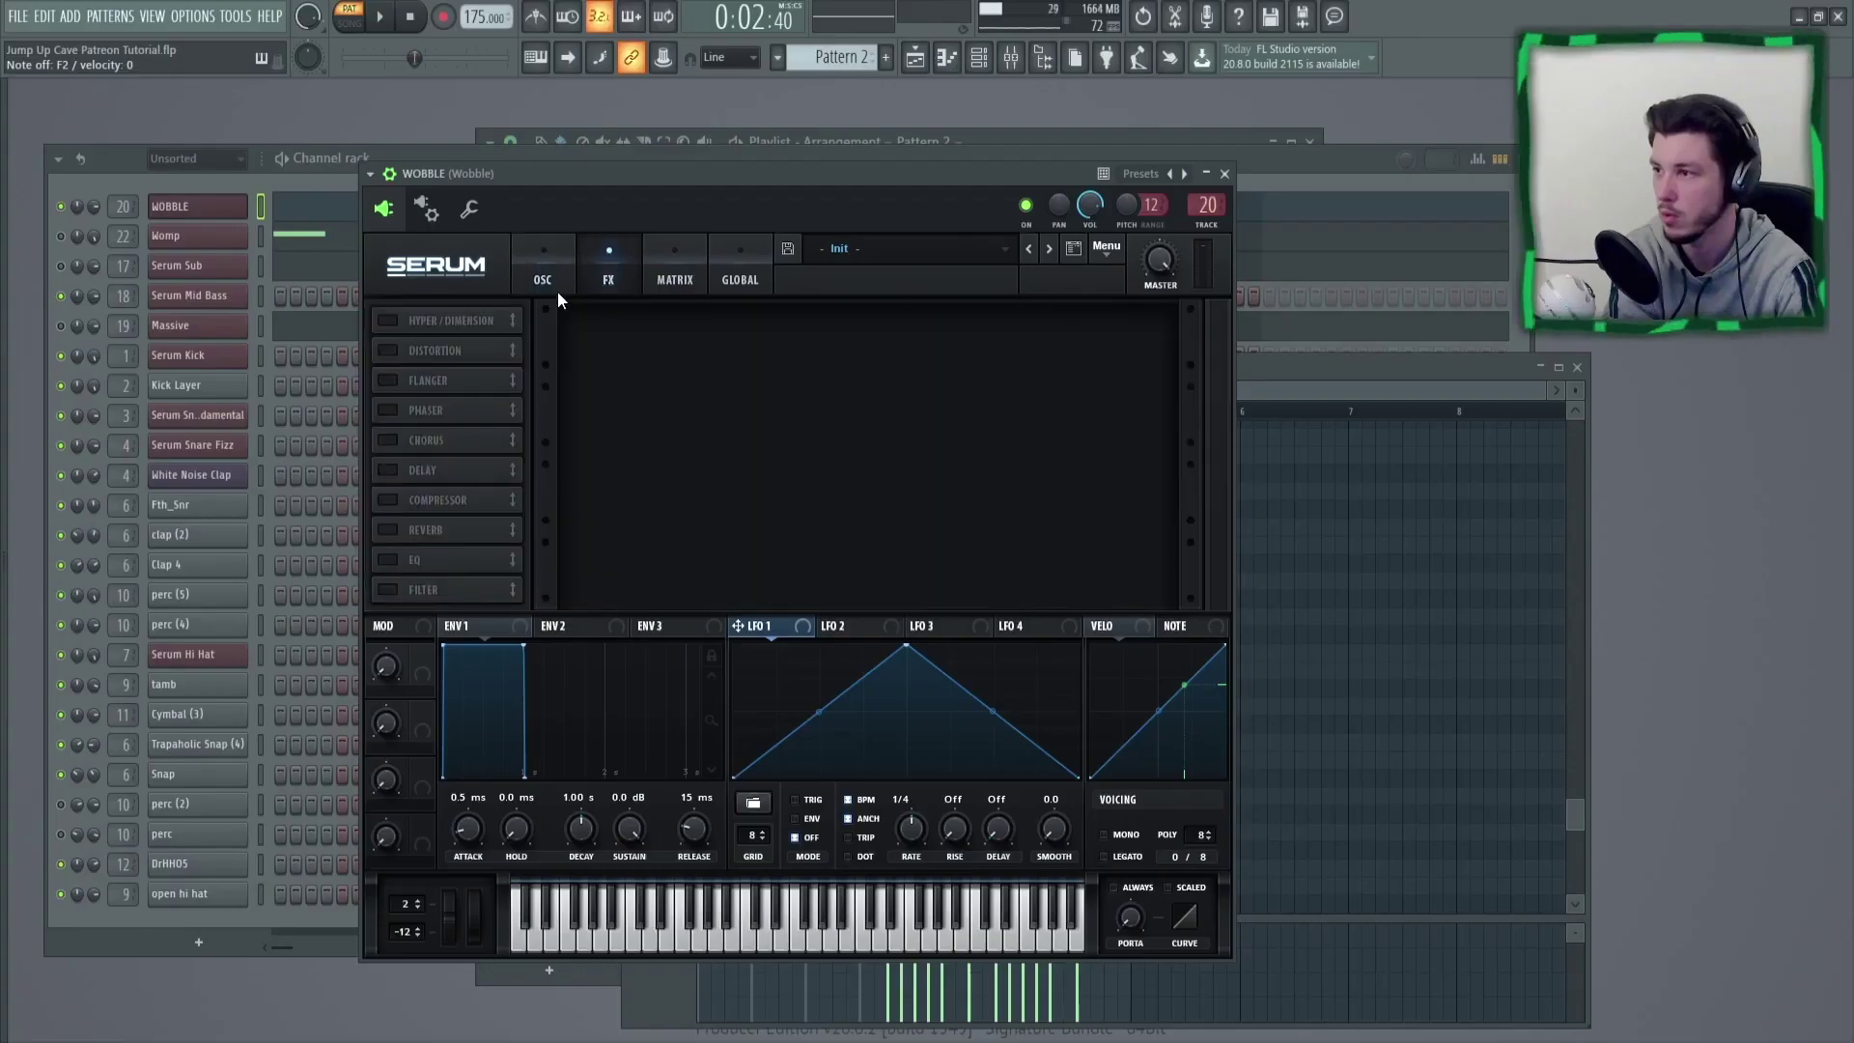
left_click(674, 277)
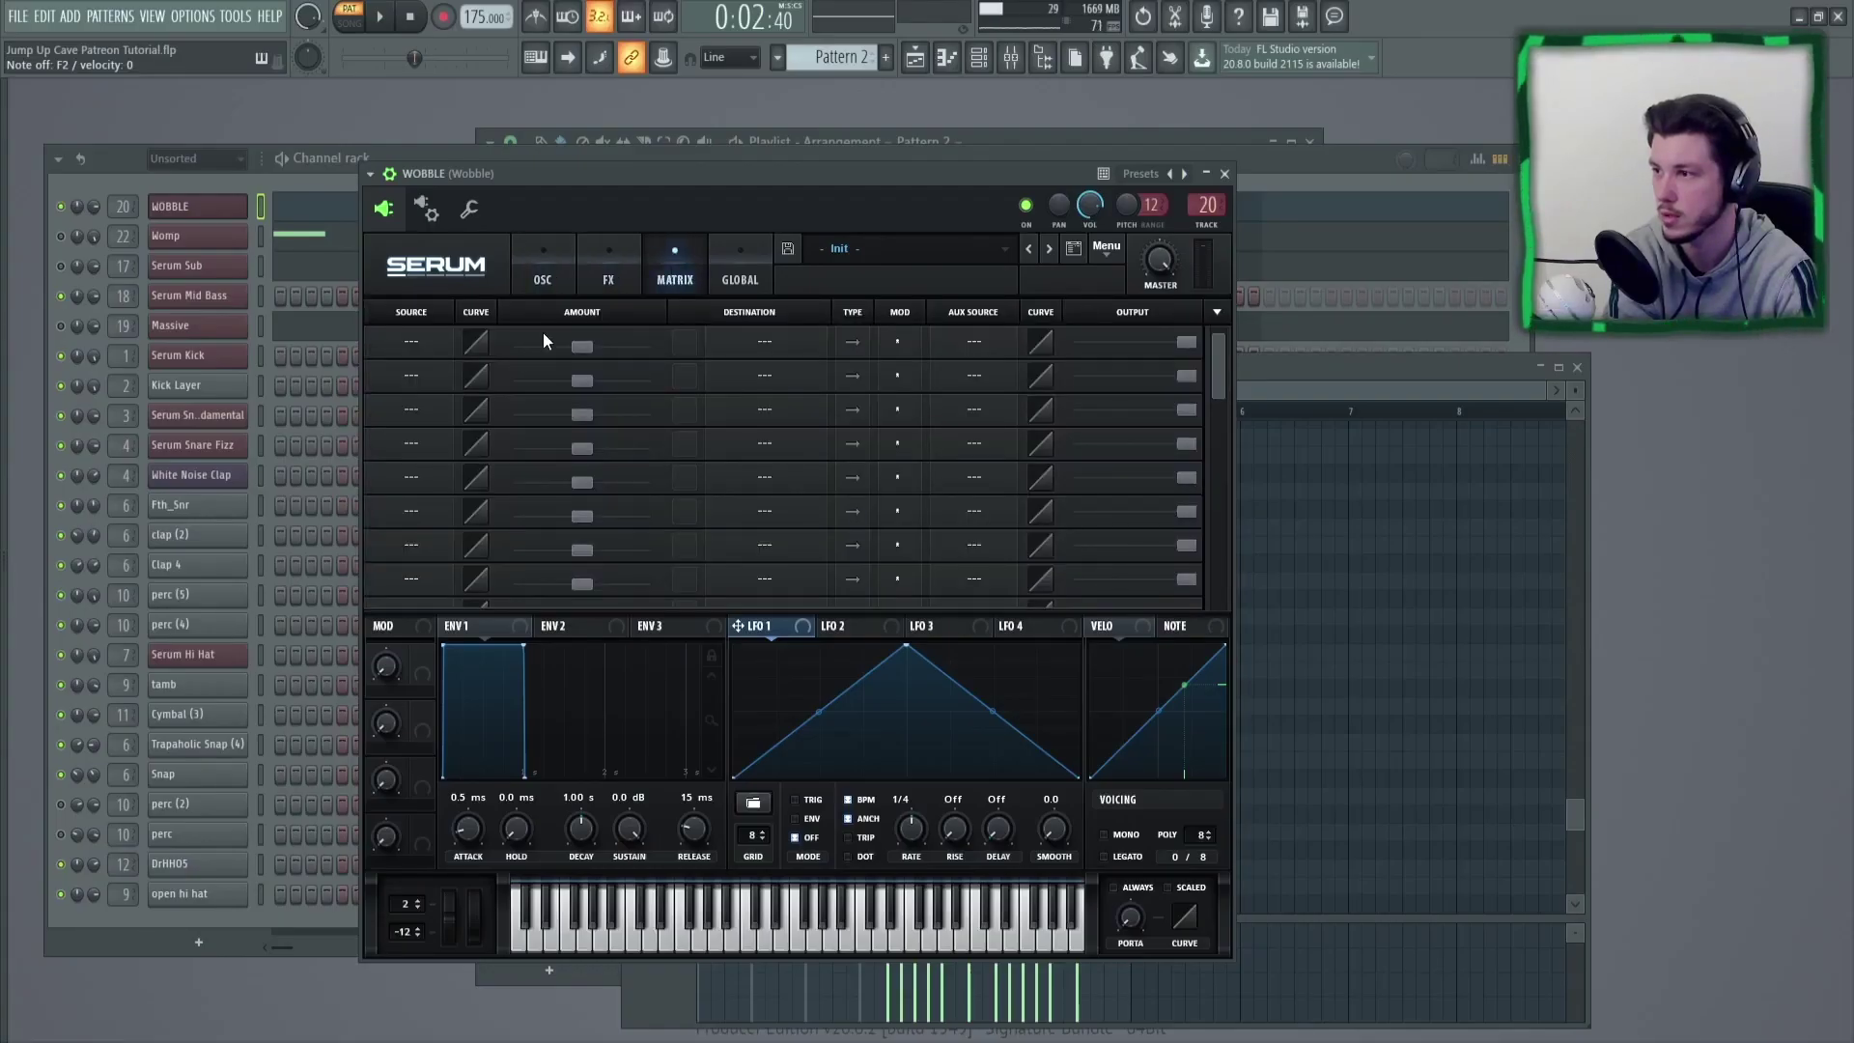
left_click(411, 342)
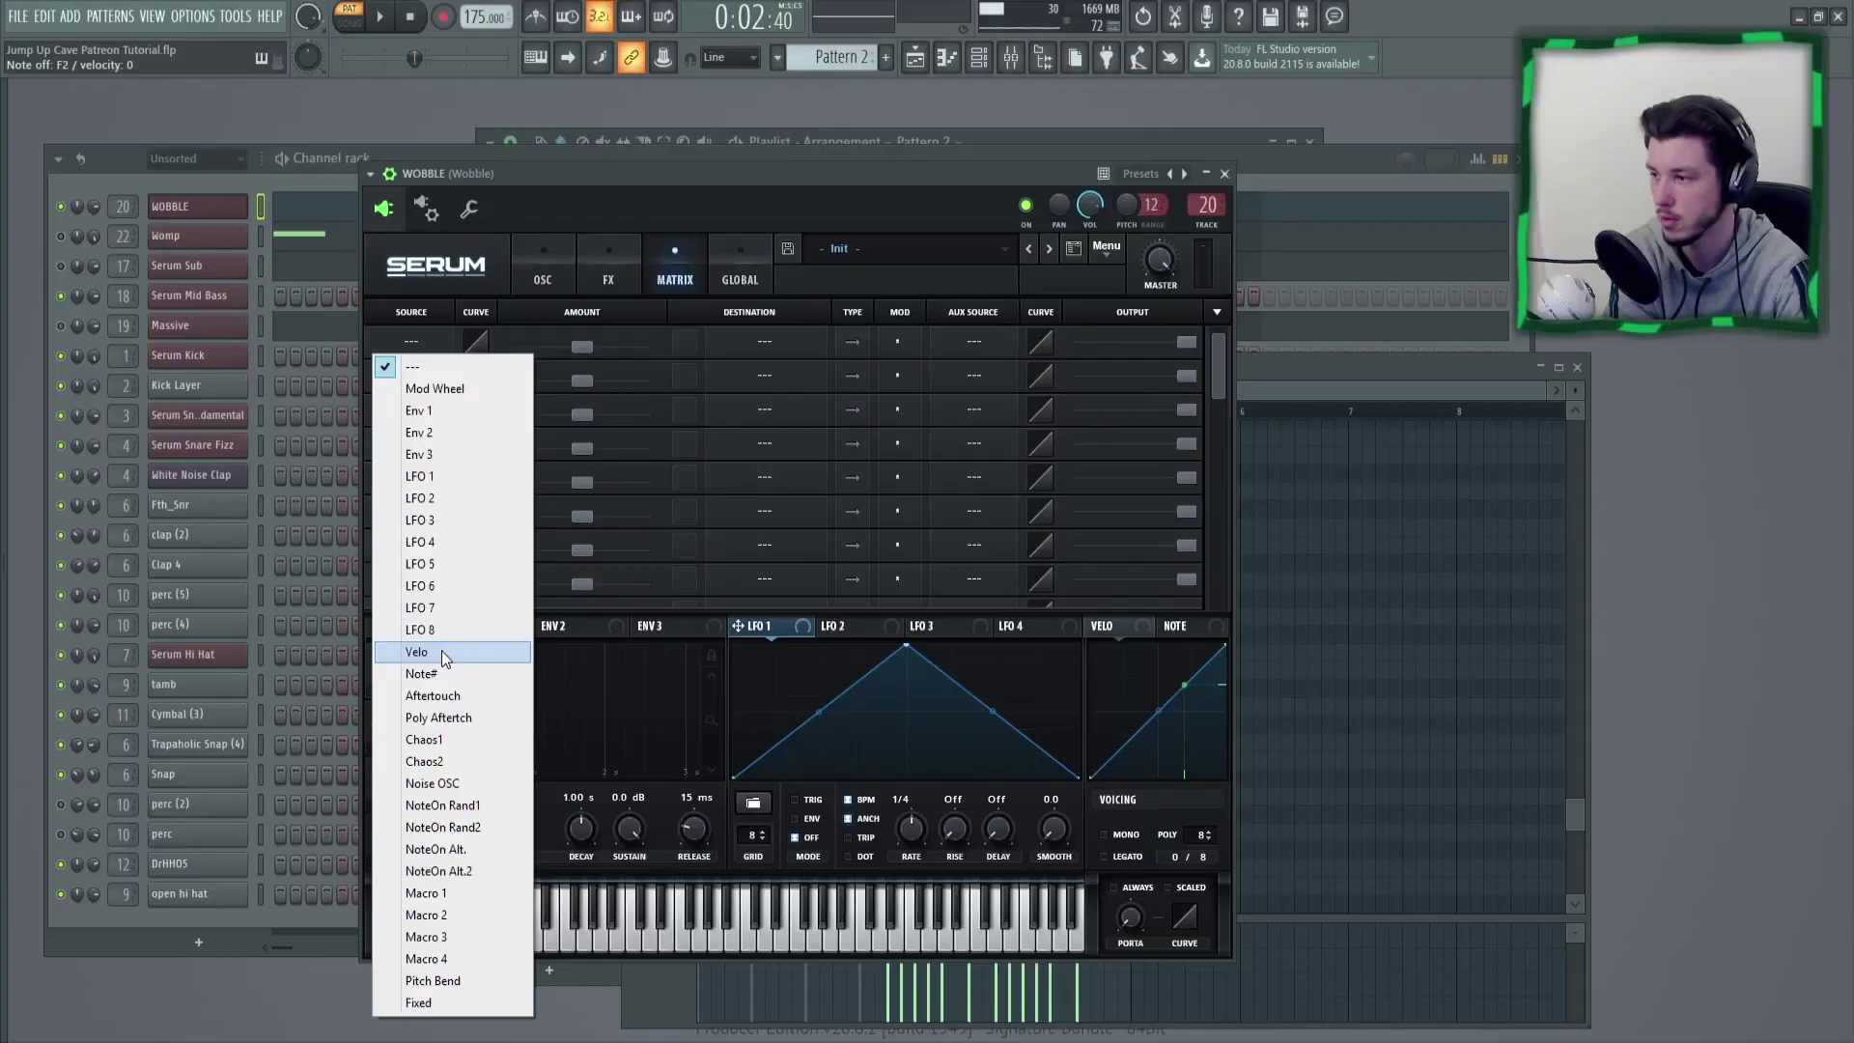
left_click(532, 268)
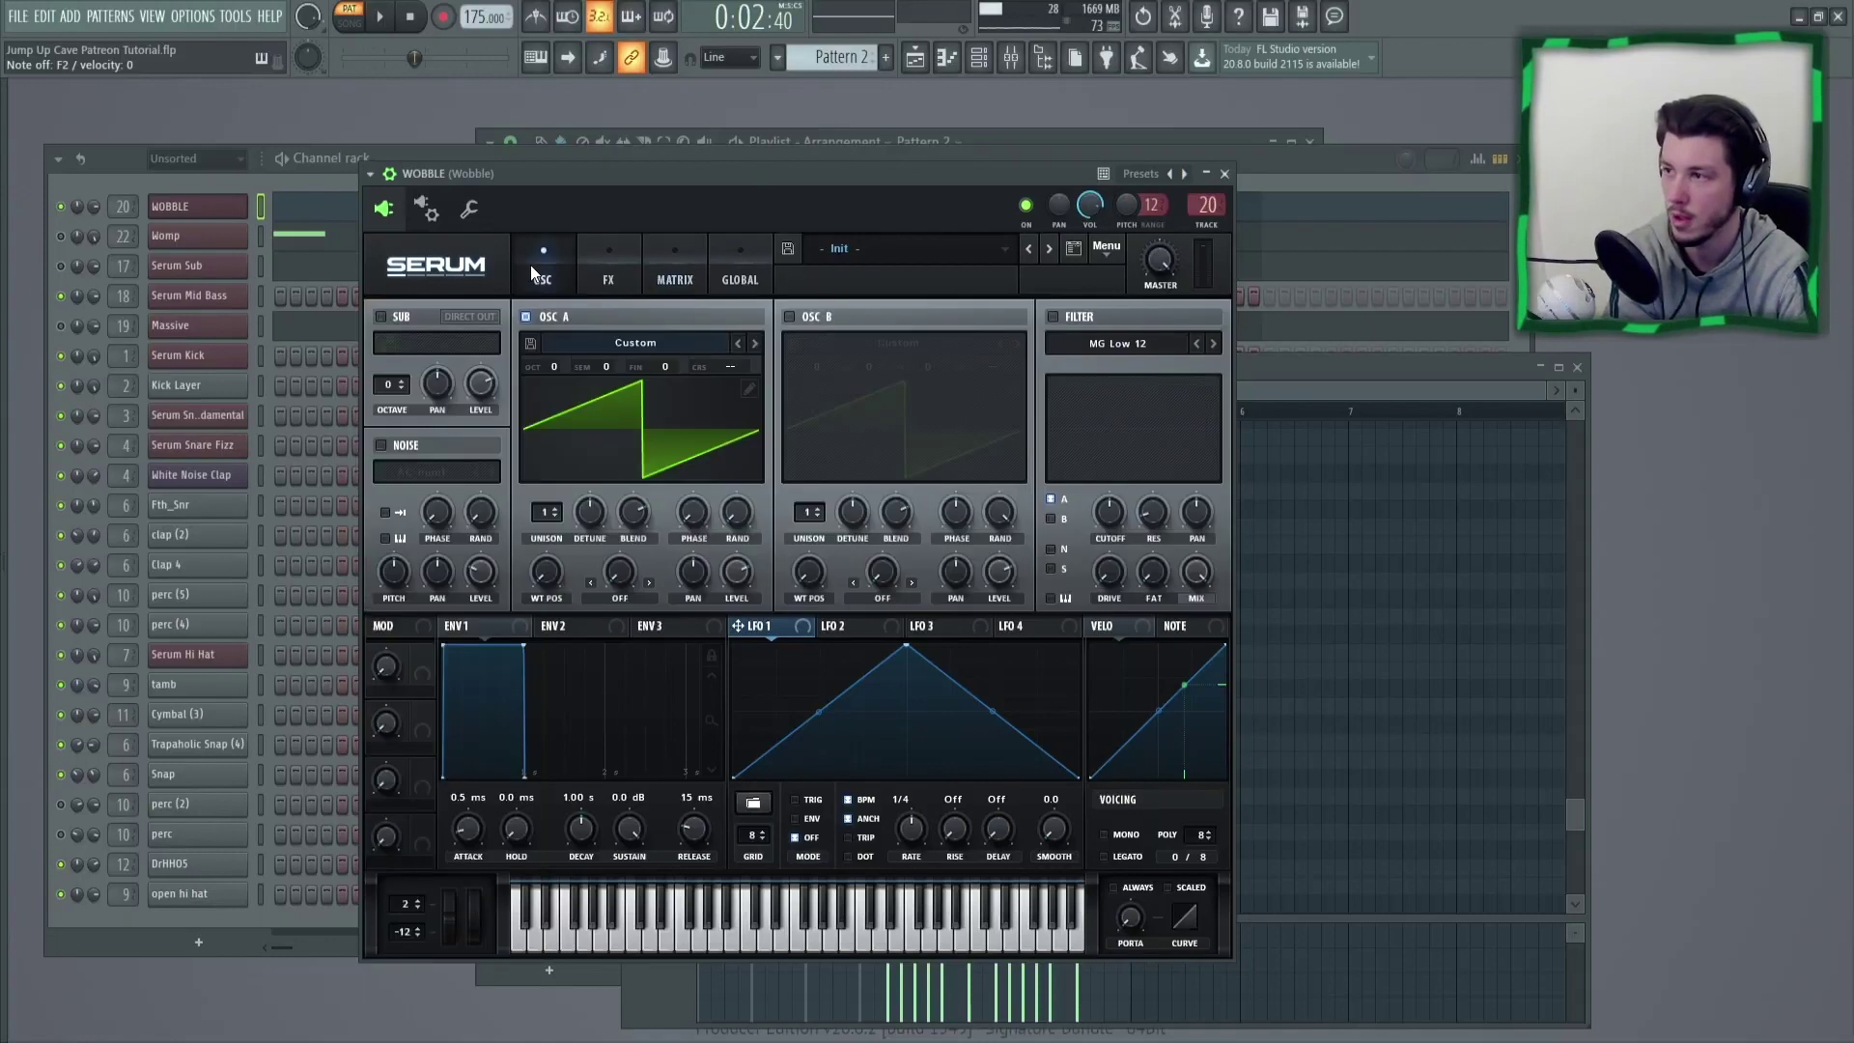
Enable the MG Low 12 filter and assign LFO 1 to its cutoff.
left_click(1064, 323)
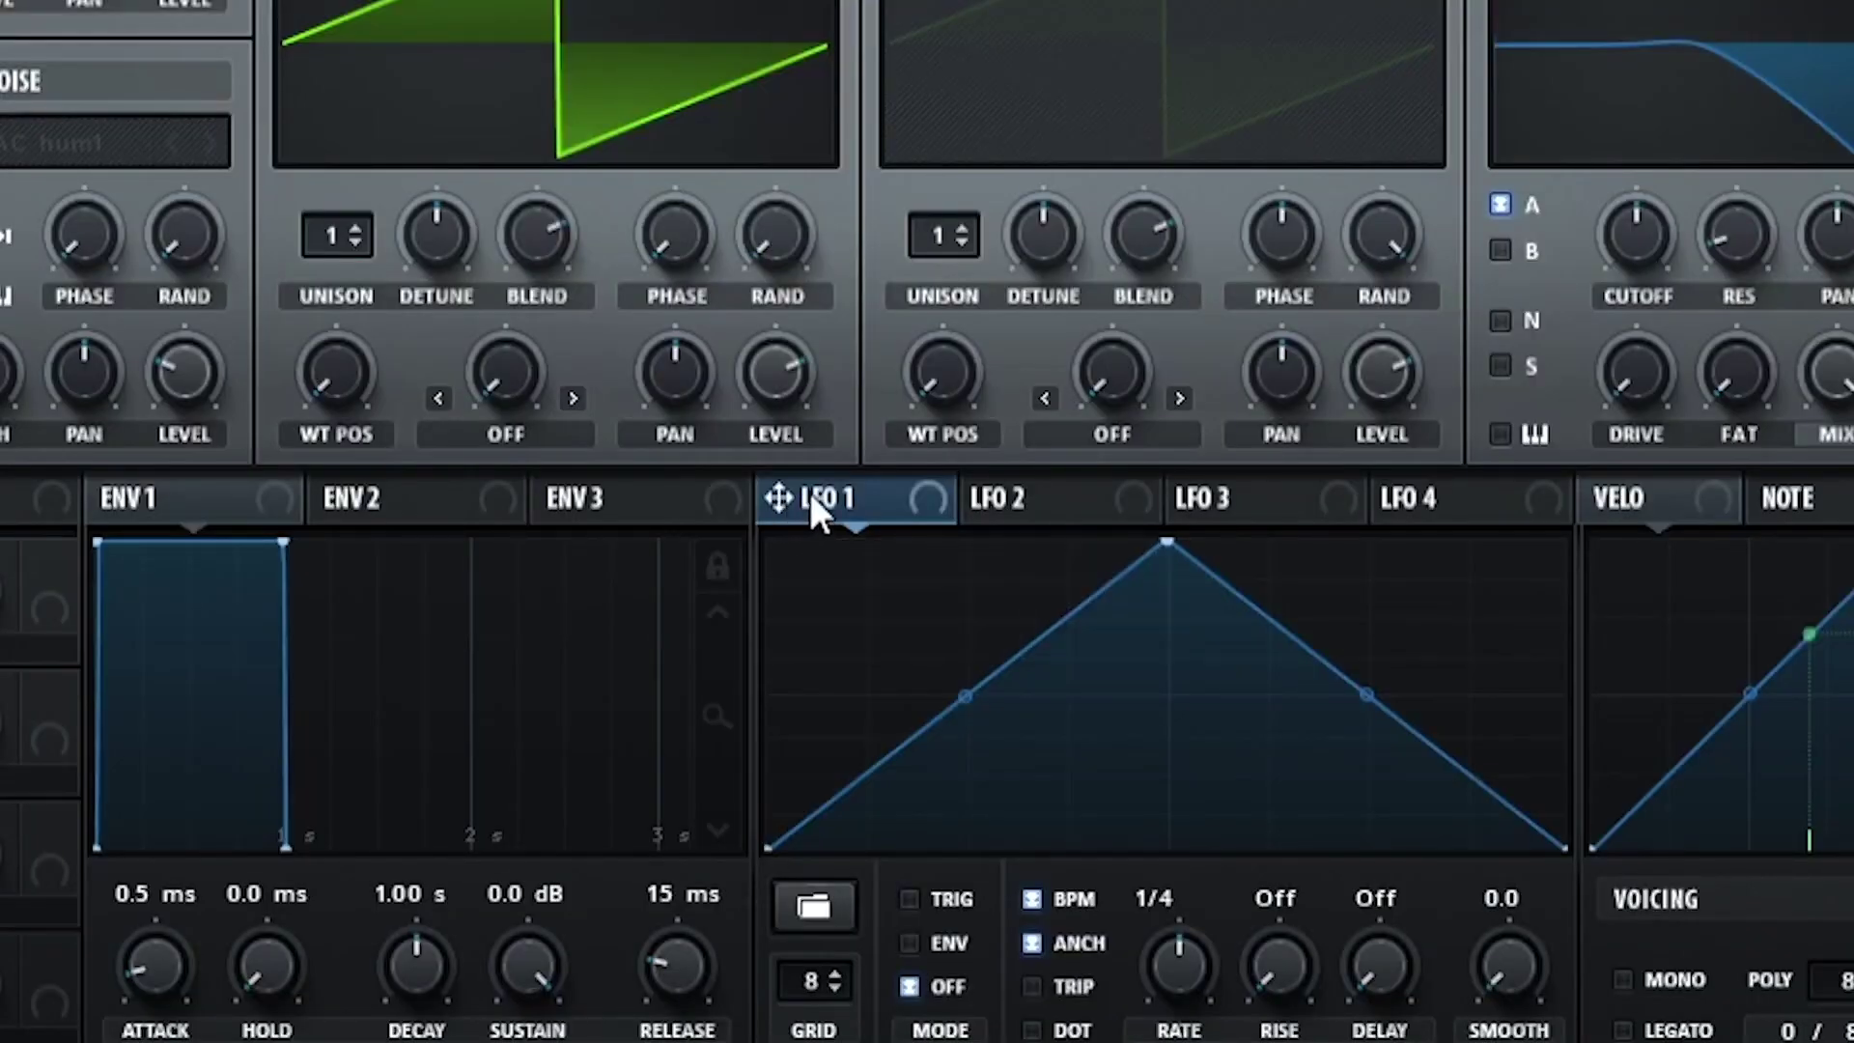
left_click_drag(811, 499, 1557, 174)
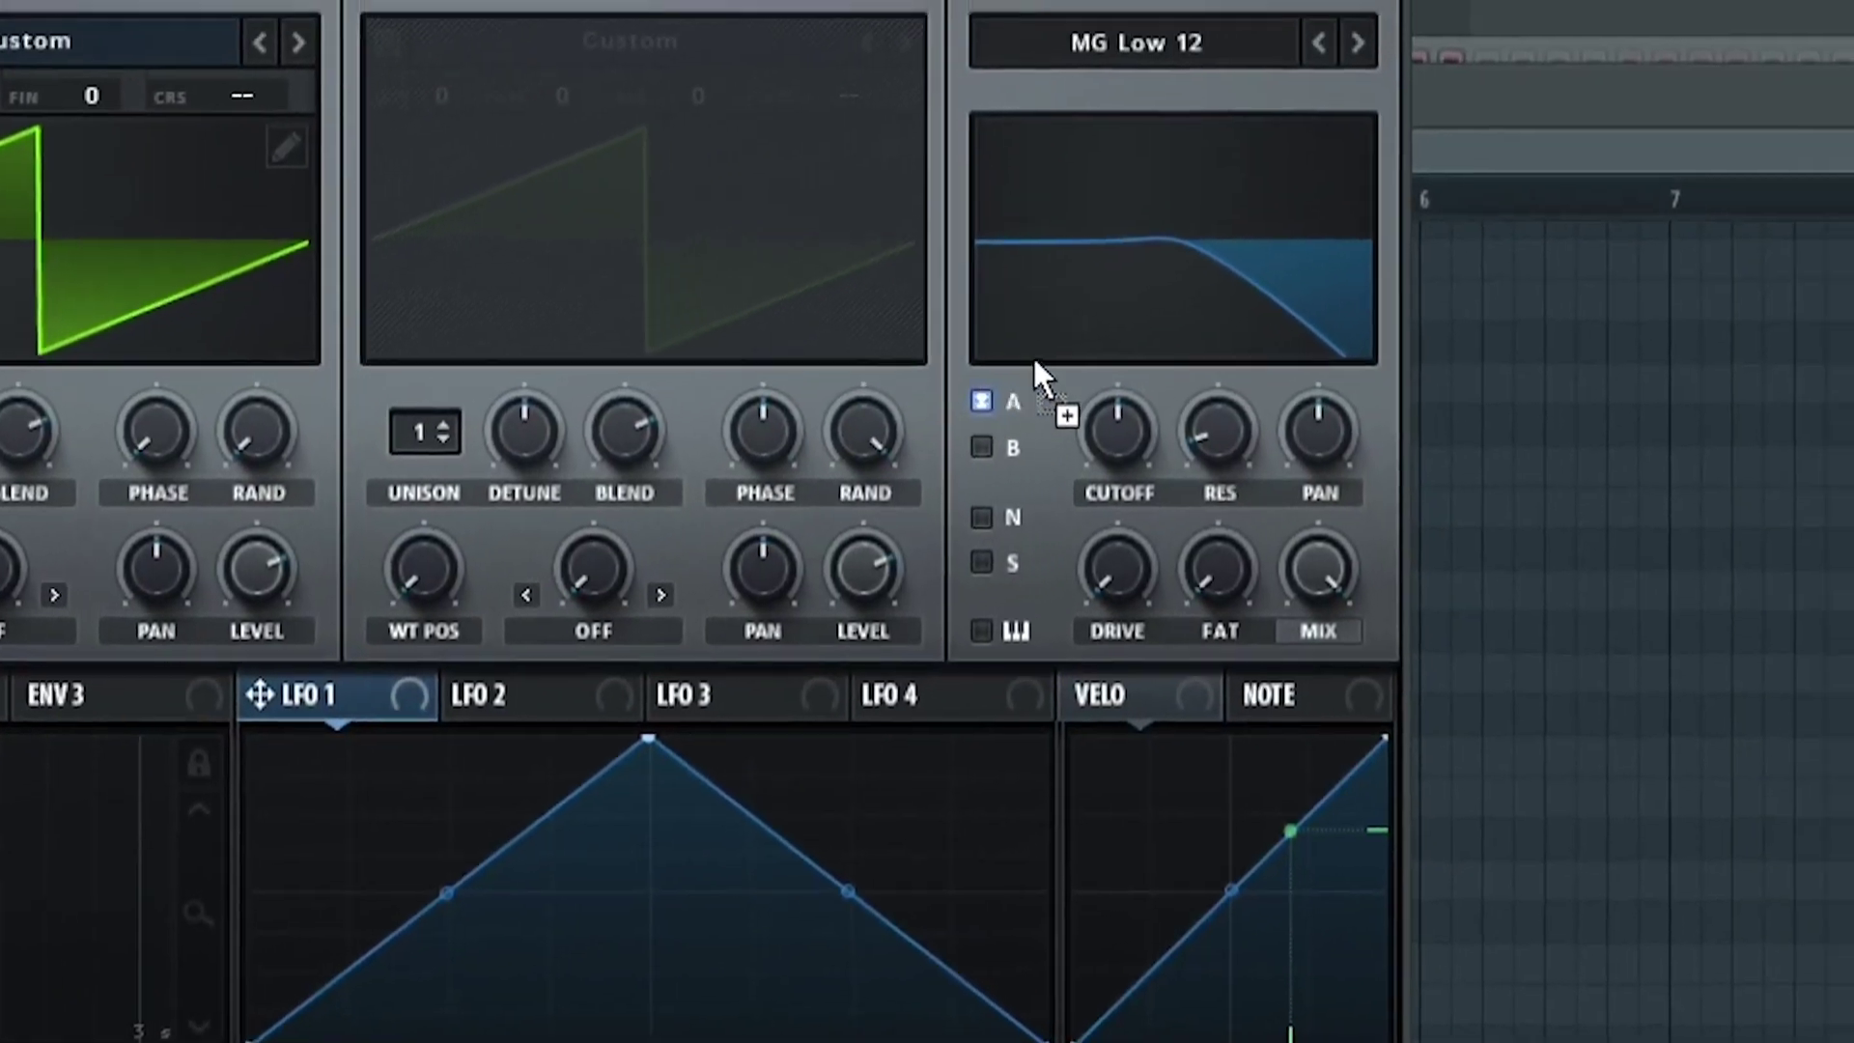
left_click_drag(1035, 365, 1107, 439)
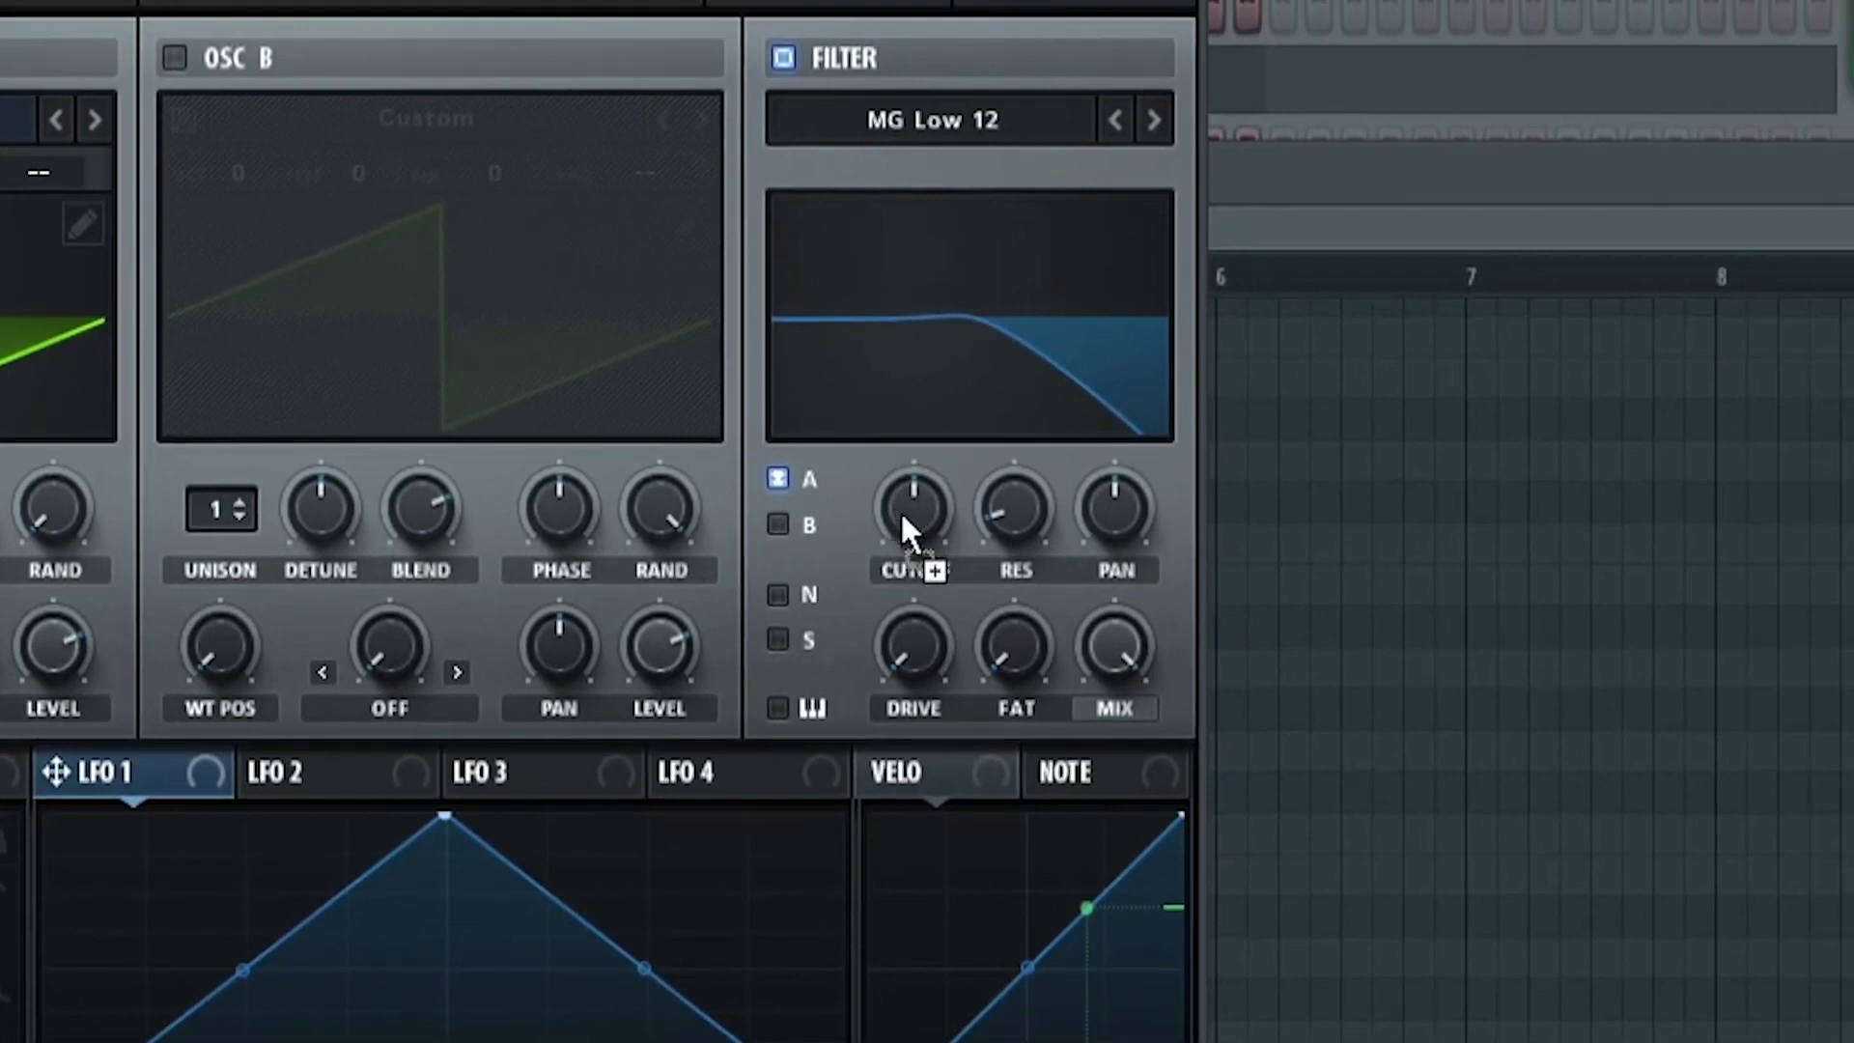
left_click_drag(902, 516, 913, 508)
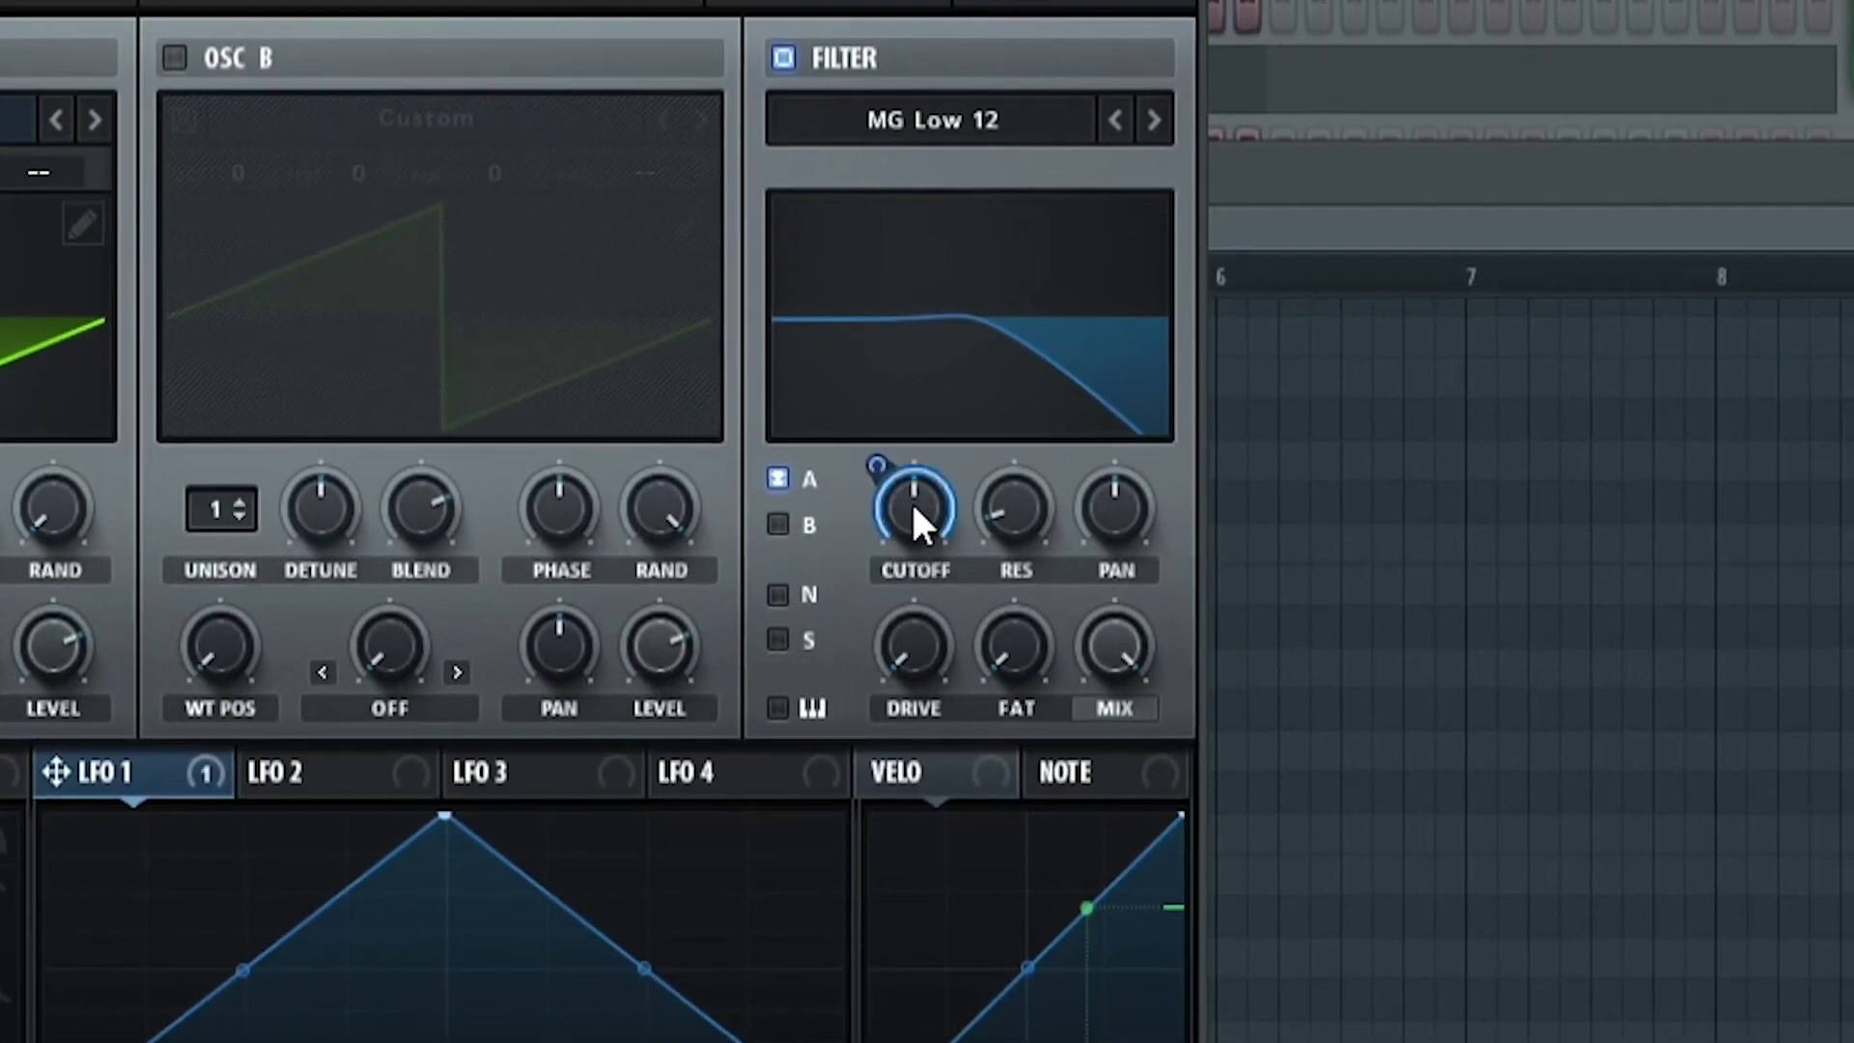